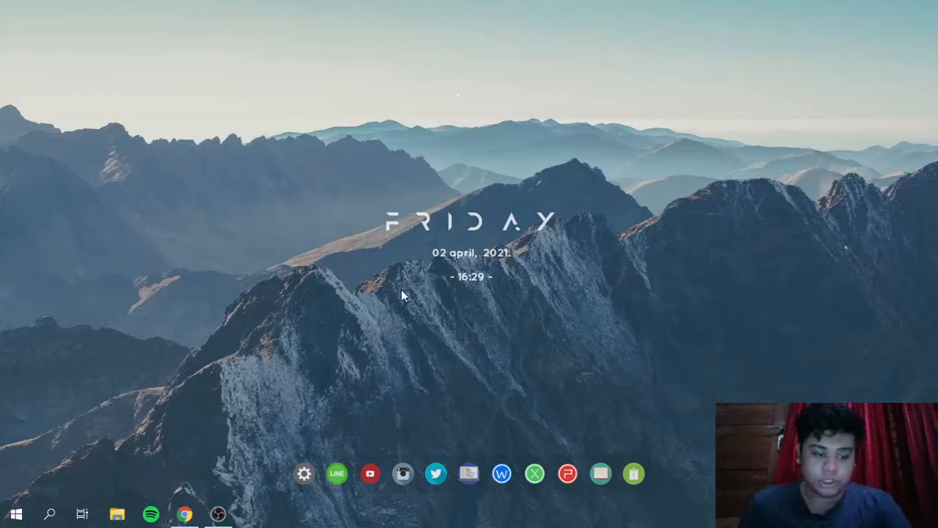
- Switch to Odoo in Chrome and browse the product categories list in the Inventory app
left_click(185, 514)
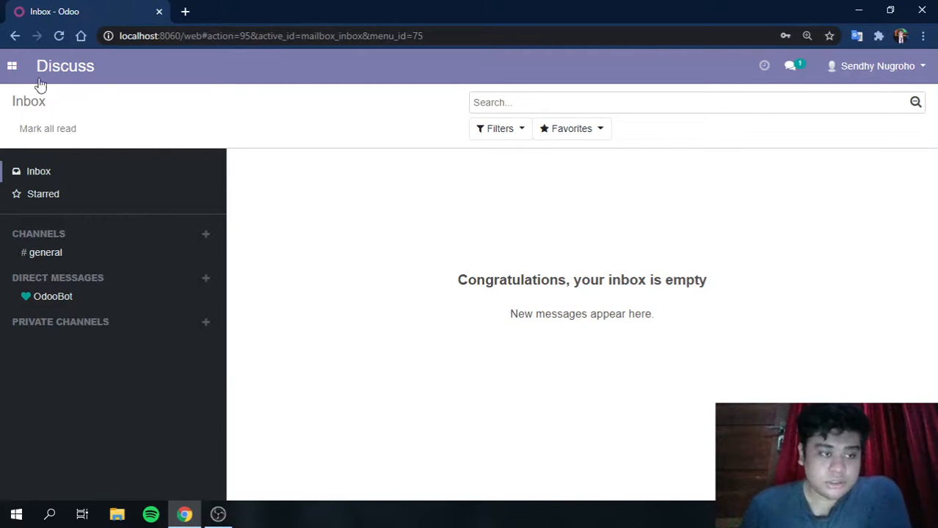
left_click(12, 66)
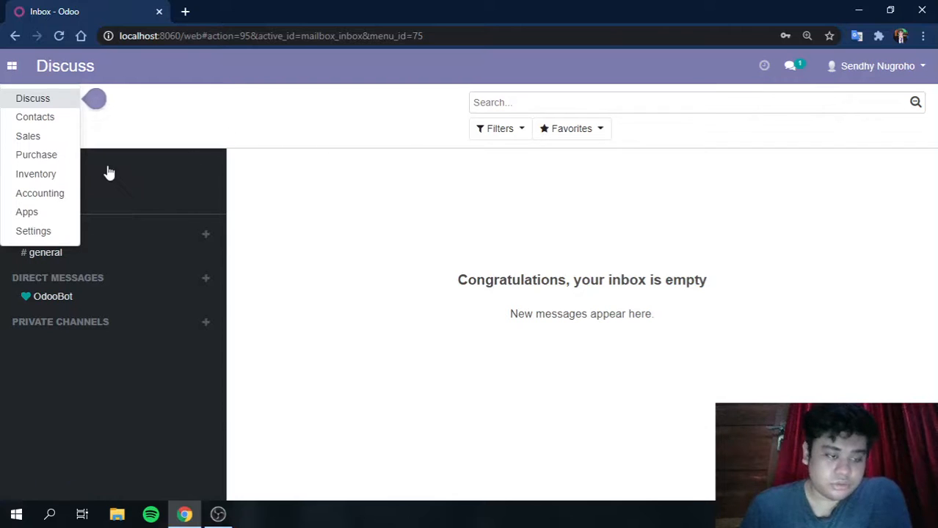
left_click(64, 174)
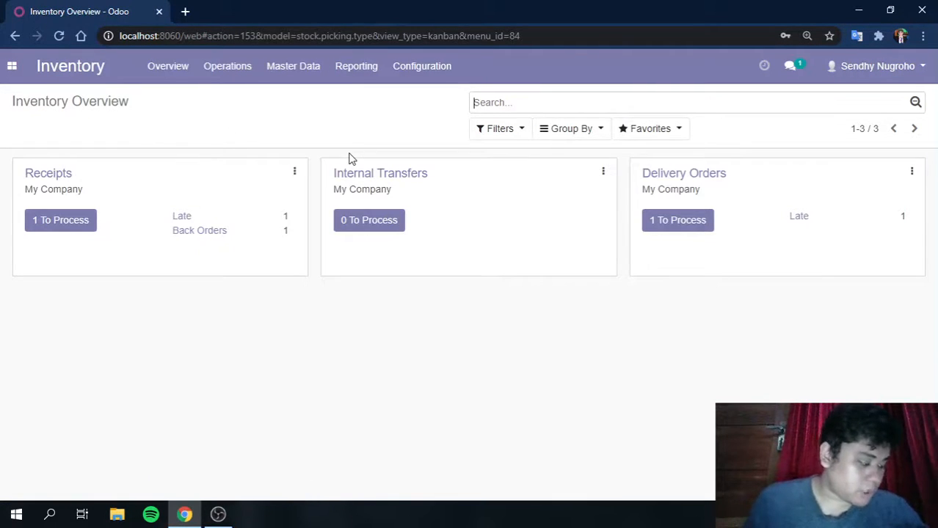
left_click(427, 70)
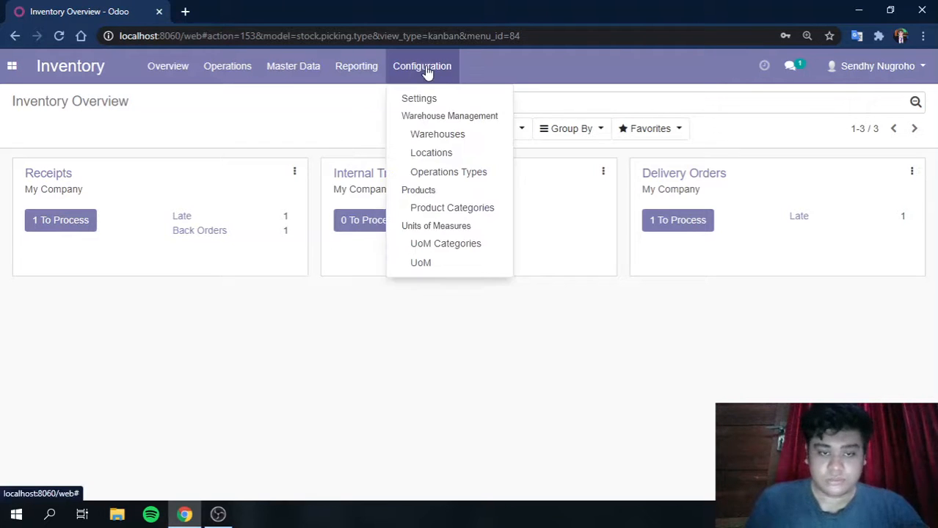
left_click(450, 210)
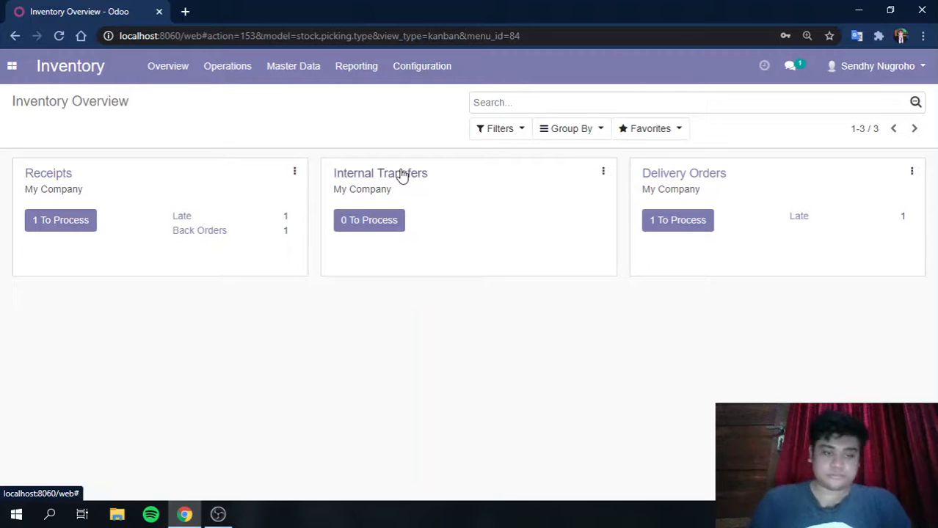
scroll(286, 234, "down", 2)
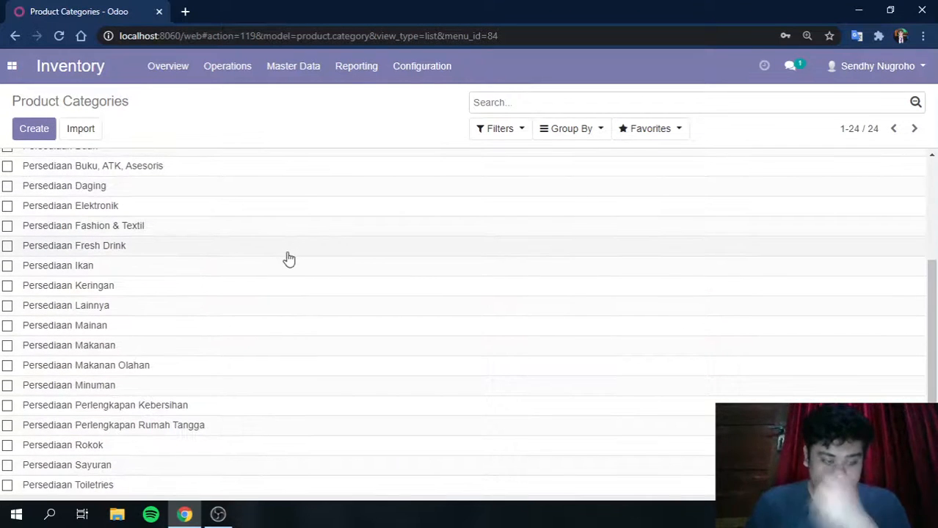
scroll(286, 255, "up", 2)
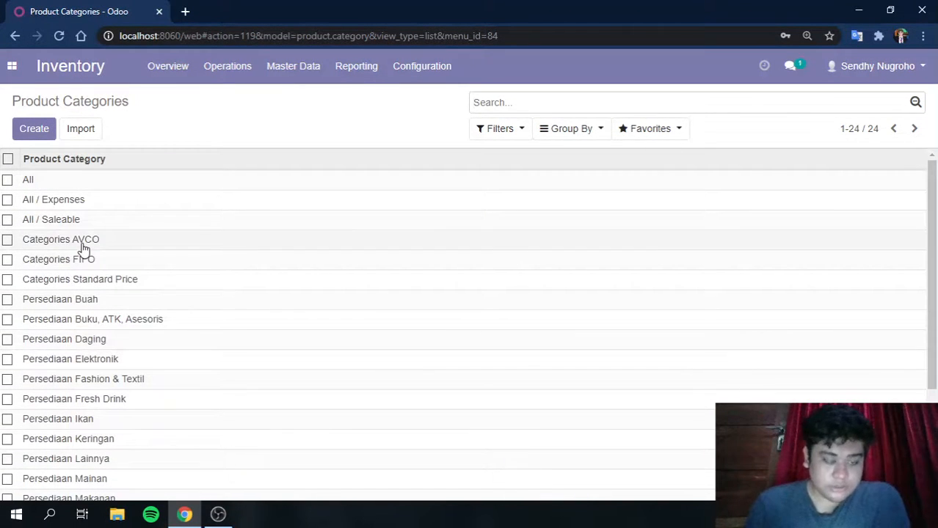
- Open the Categories Standard Price category for editing and review its costing method options
left_click(104, 281)
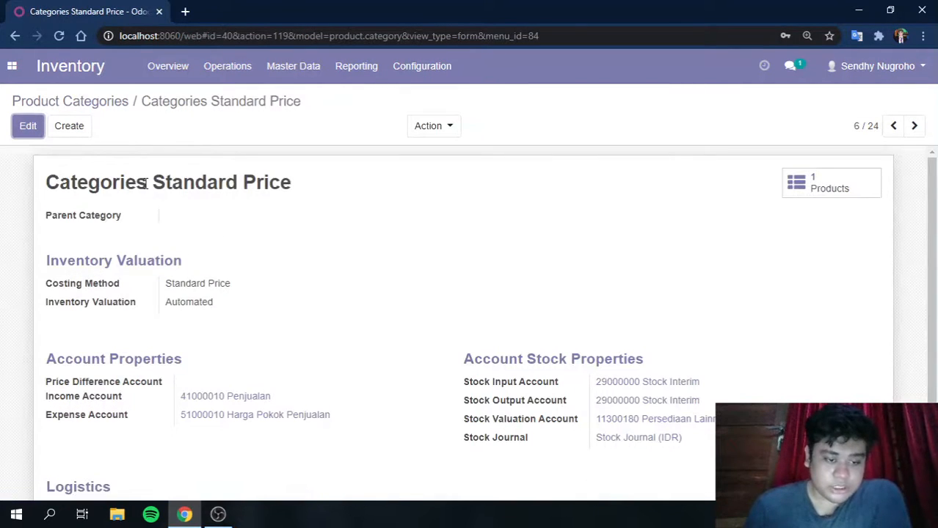
left_click(31, 127)
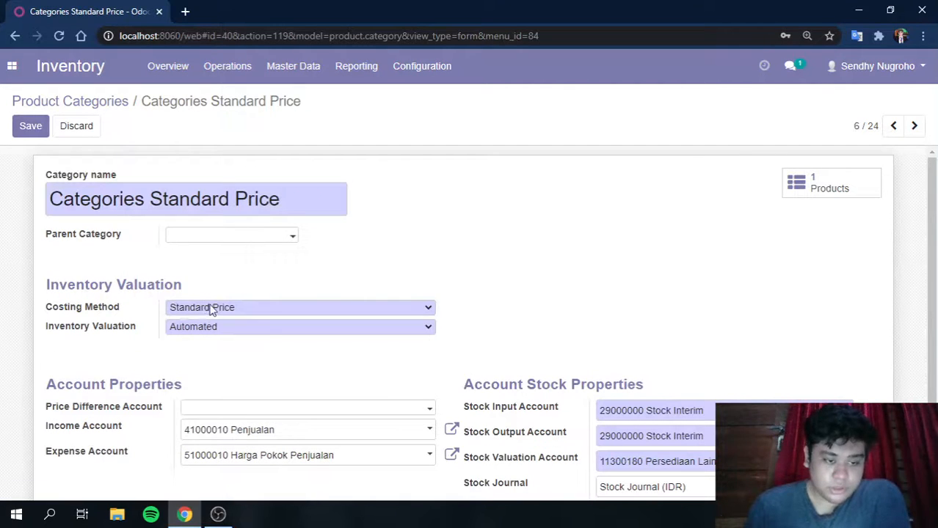
left_click(210, 310)
left_click(257, 305)
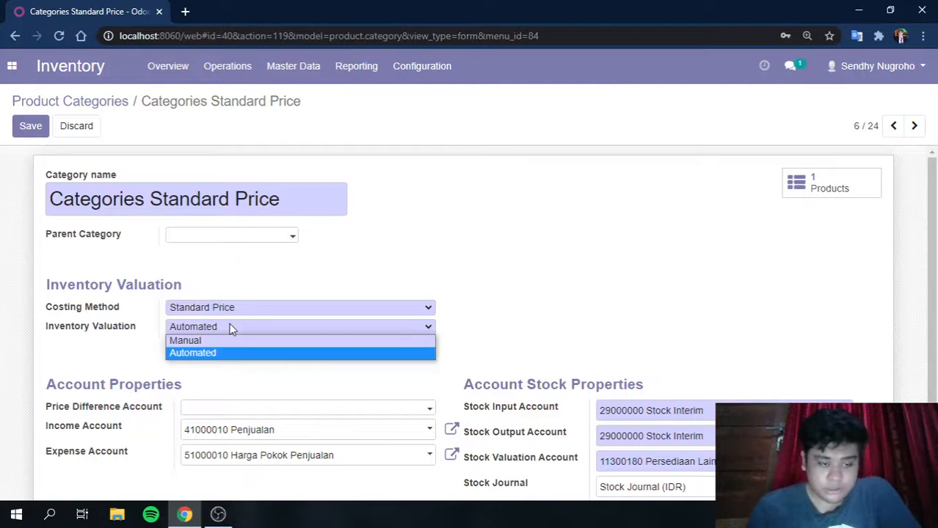
- Try Manual inventory valuation on the category, return it to Automated, and save
left_click(232, 330)
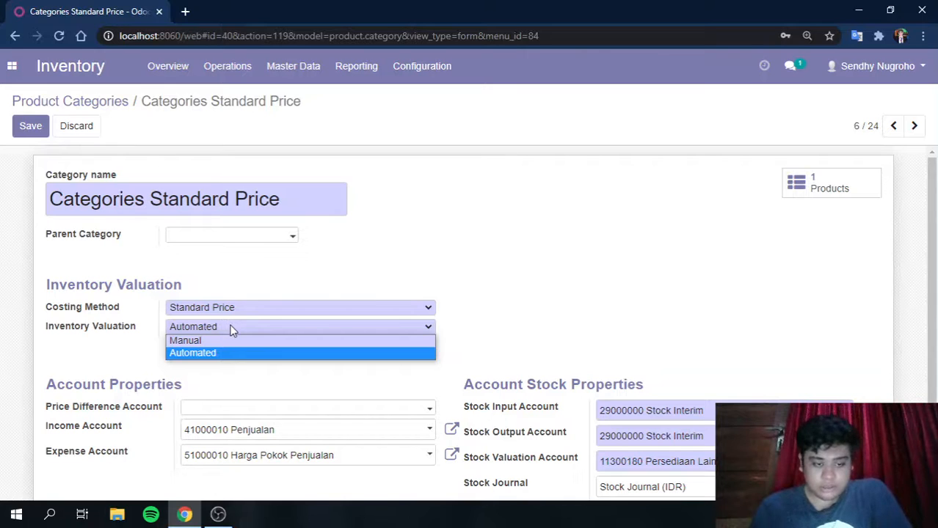
left_click(233, 341)
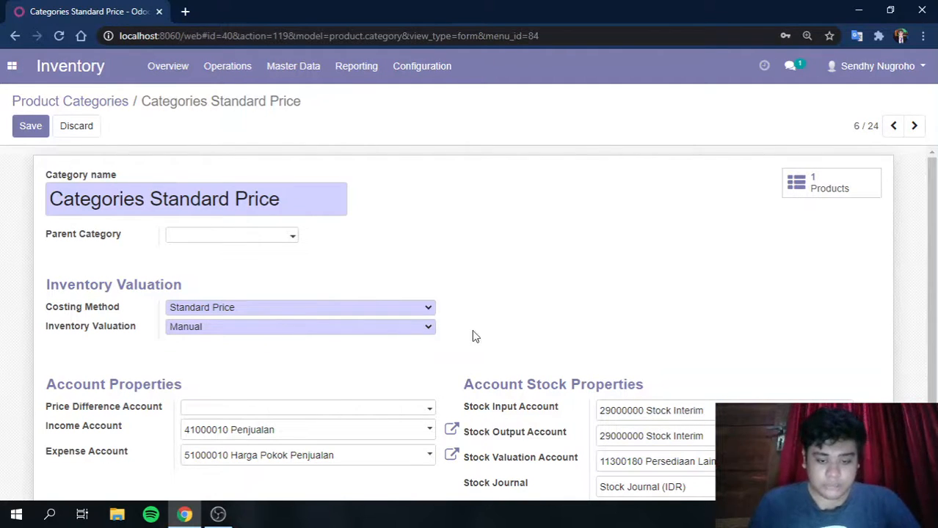
left_click(350, 331)
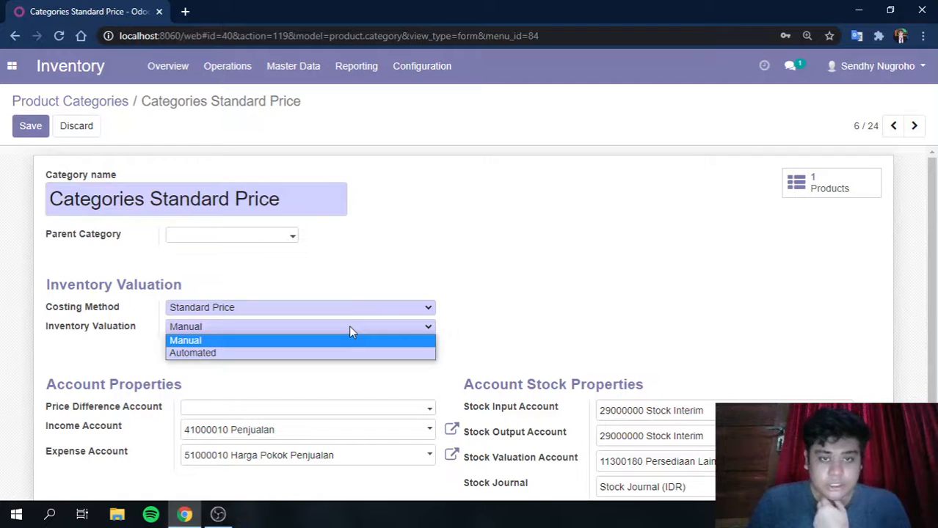
left_click(308, 352)
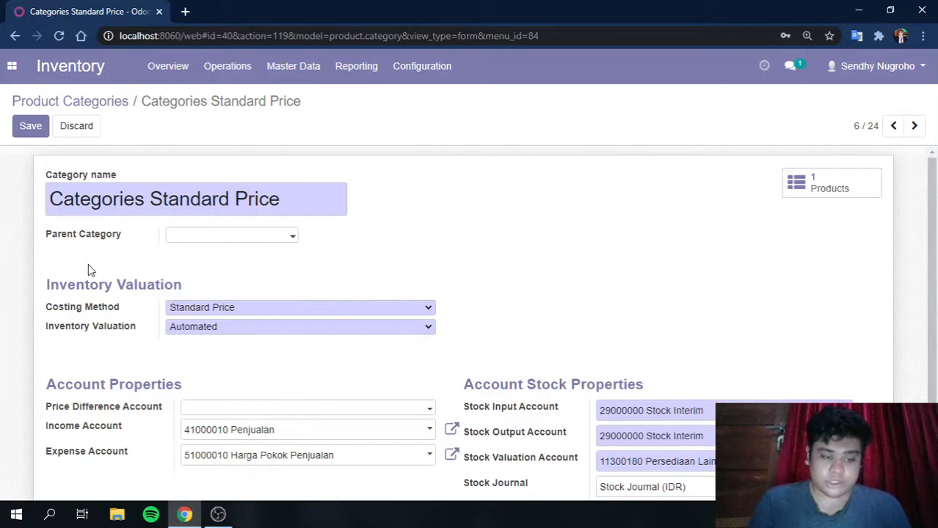
left_click(30, 127)
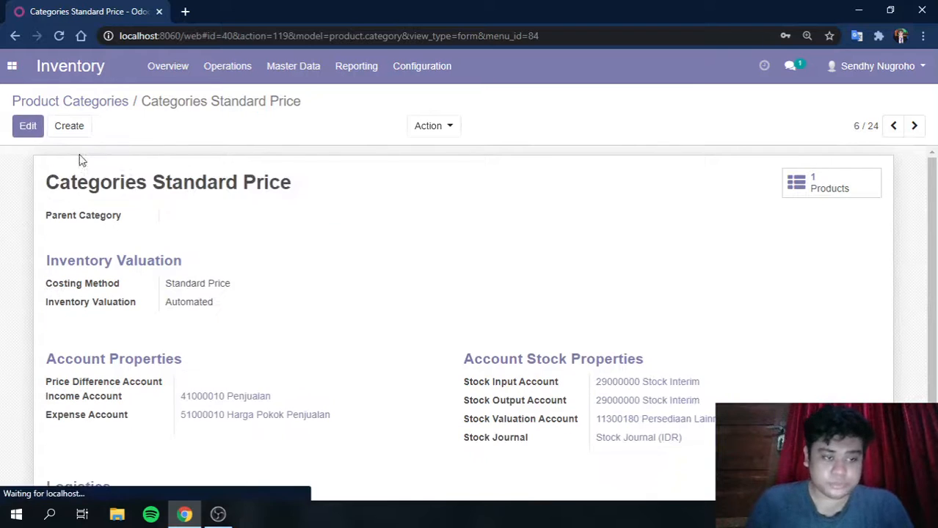
- Check the costing method of Categories FIFO and return to the product categories list
left_click(88, 104)
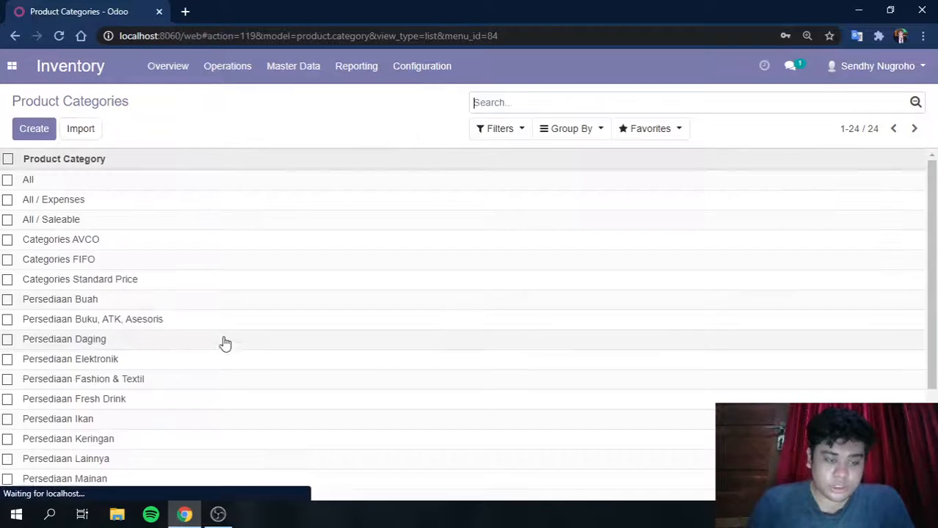
left_click(95, 262)
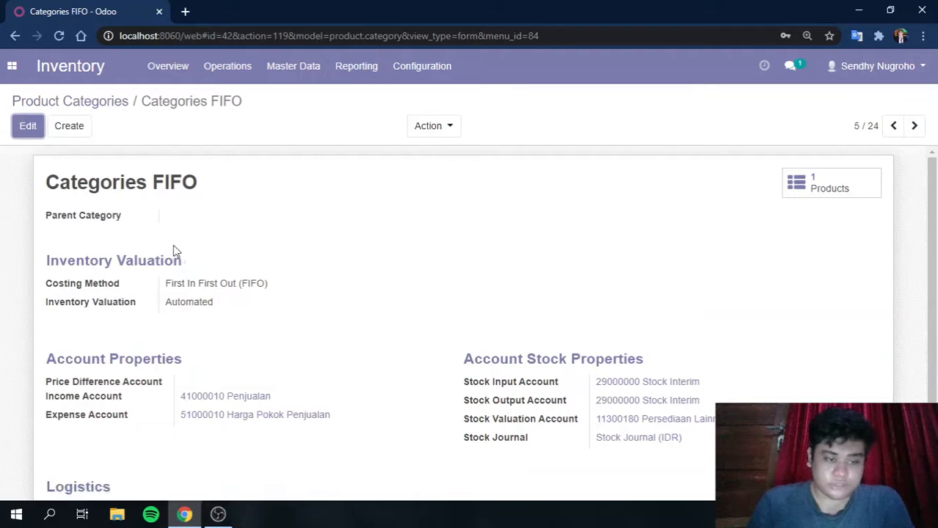
left_click(66, 104)
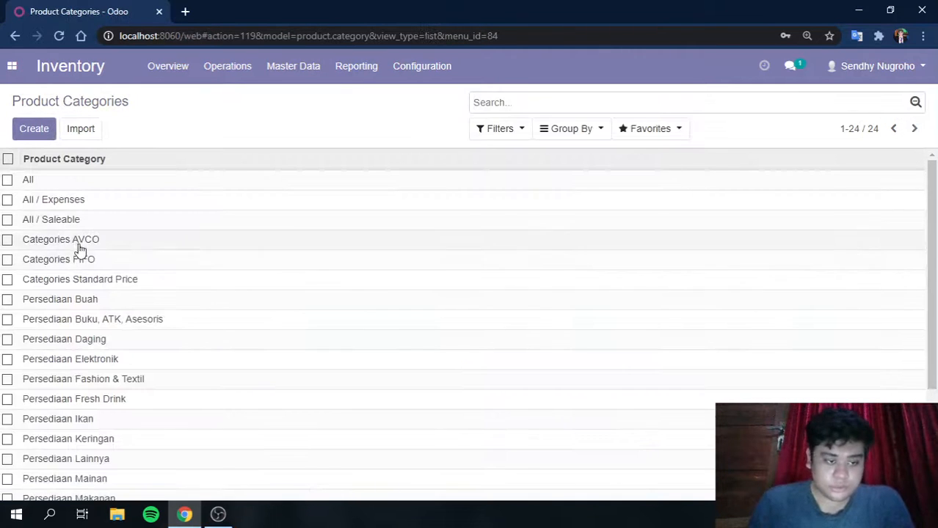
left_click(25, 73)
left_click(234, 109)
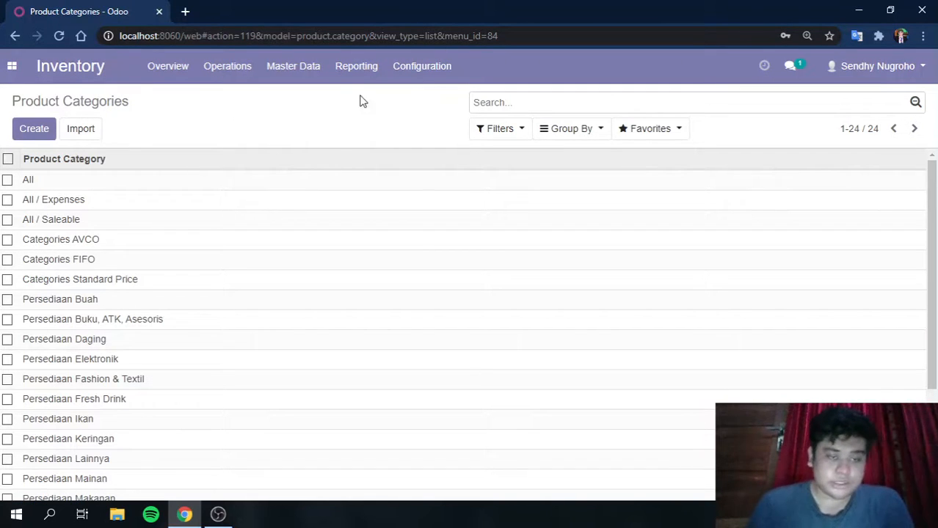
left_click(7, 66)
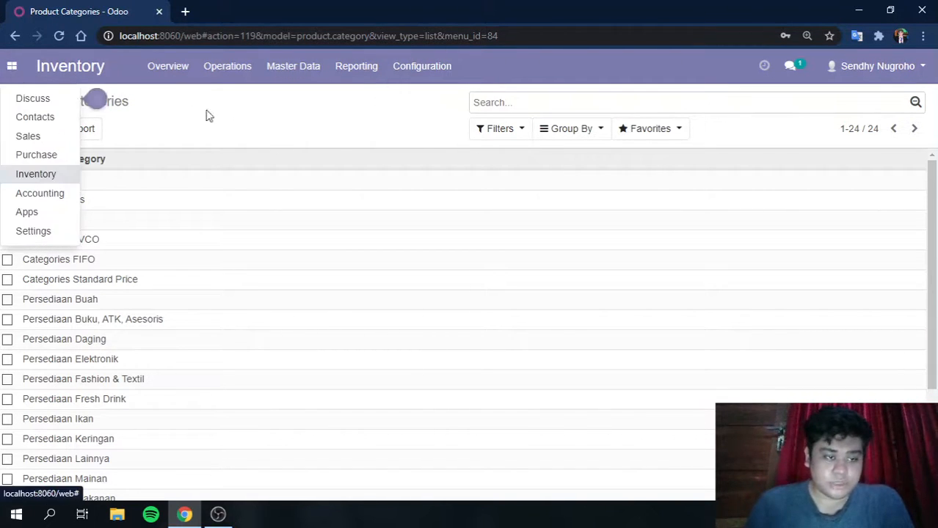
- Create a new inventory product named "Product Standard Price"
left_click(295, 69)
left_click(300, 98)
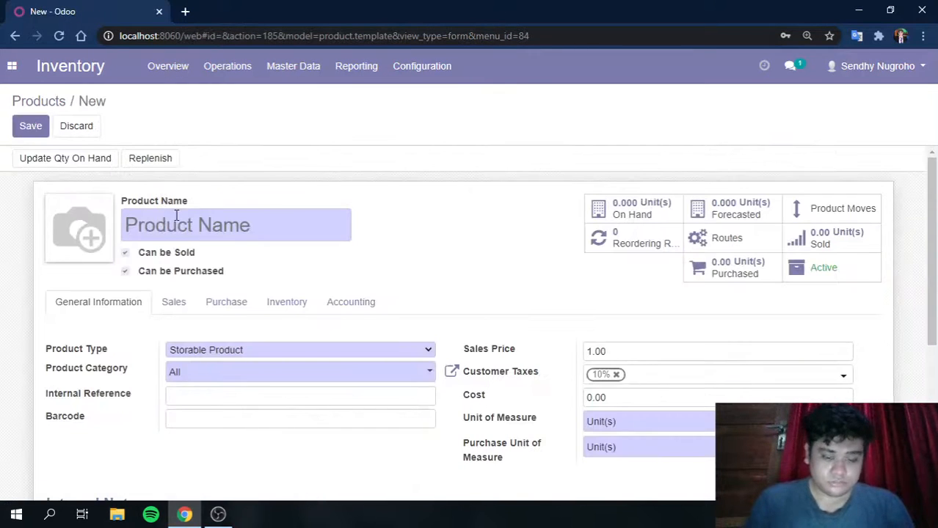
type("Produ")
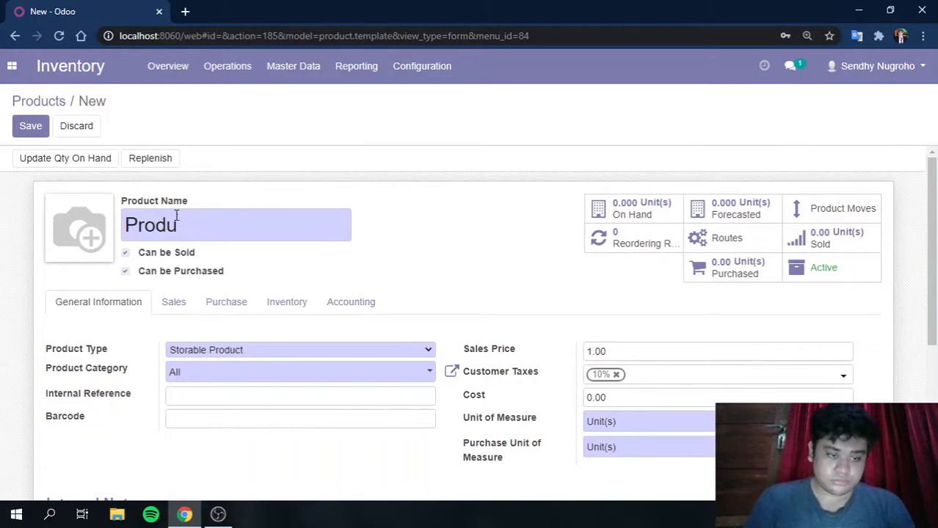
type("ct Standa")
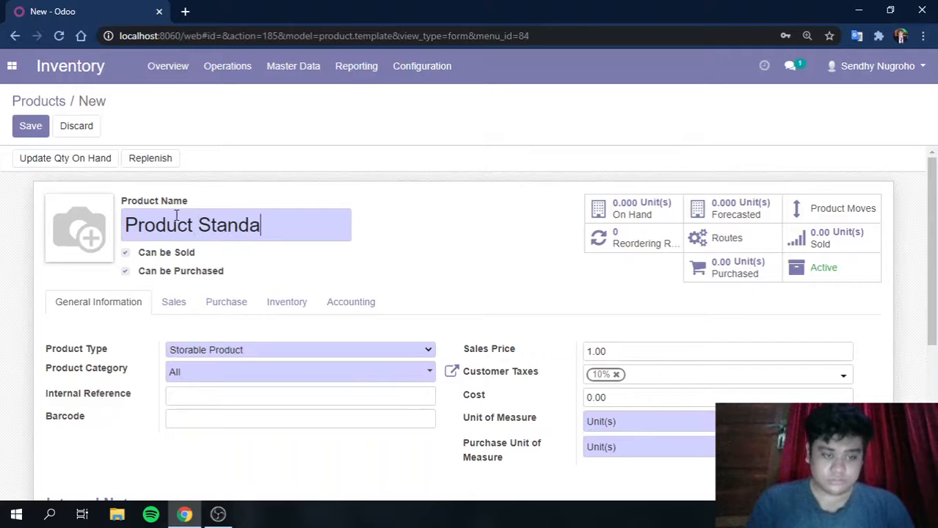
type("rd Price")
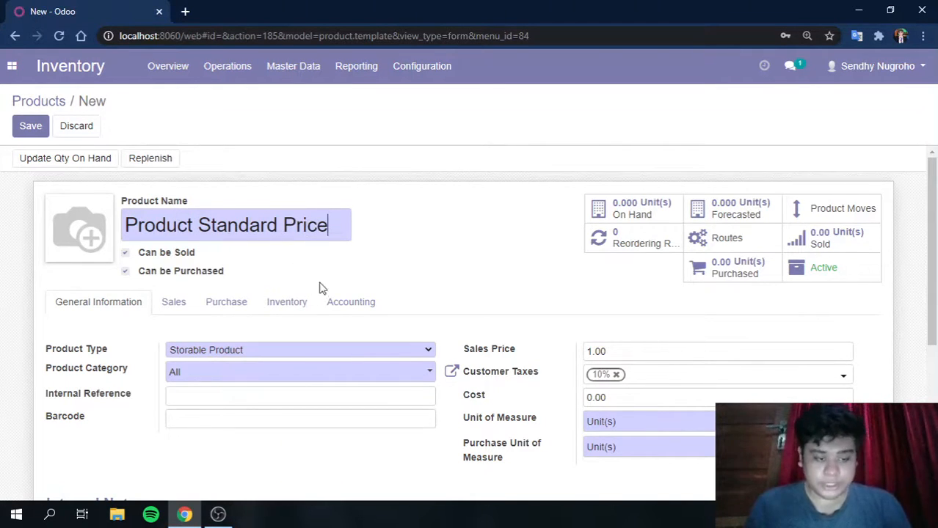
- Assign the product to Categories Standard Price and set its sales price to 10000
left_click(226, 375)
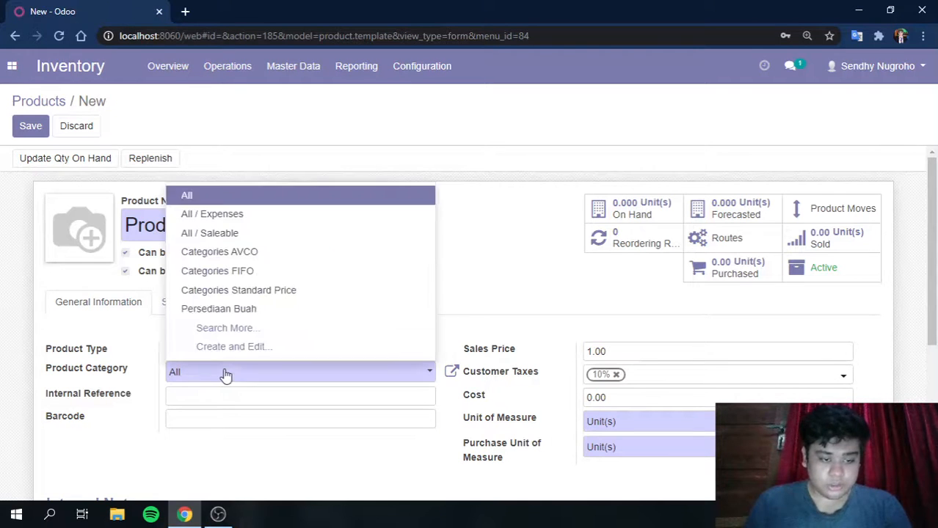
left_click(276, 294)
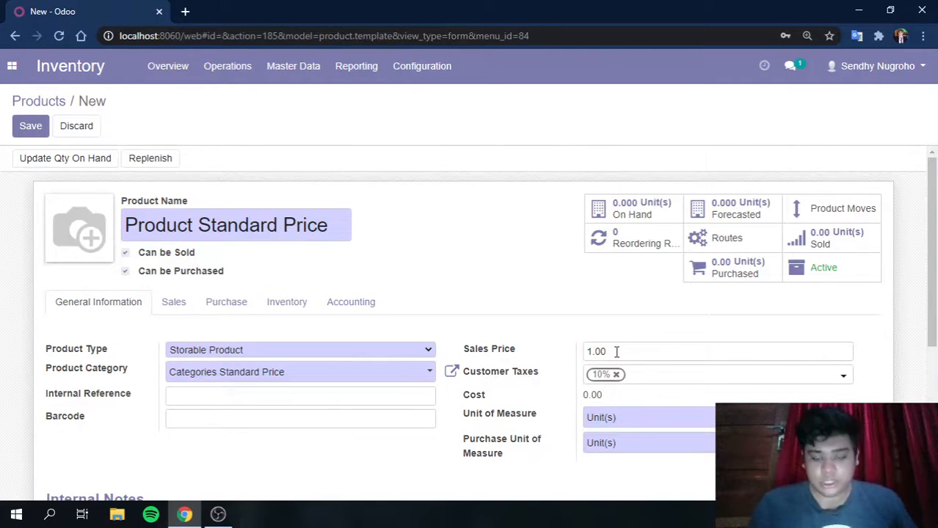
left_click_drag(616, 352, 566, 364)
type("10")
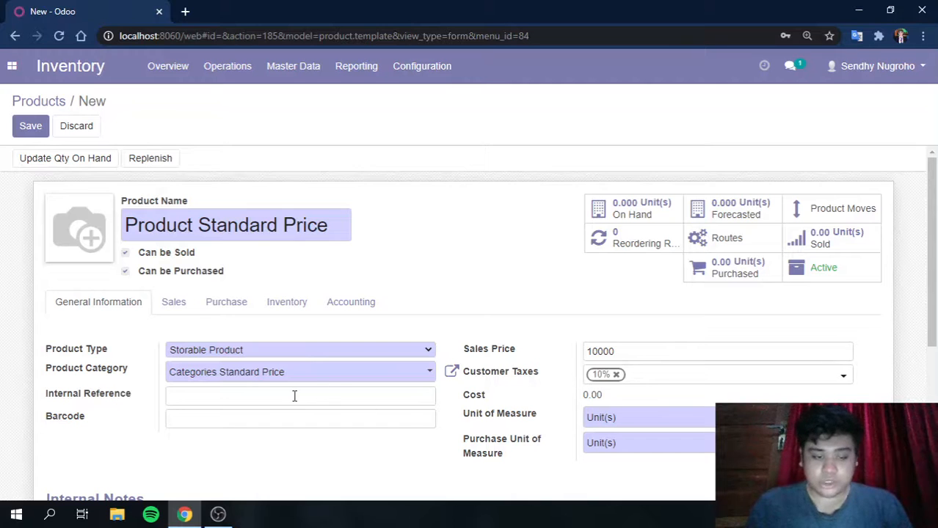
- Switch the product category to All to compare the cost field, and reselect Categories Standard Price
left_click(279, 380)
left_click(208, 195)
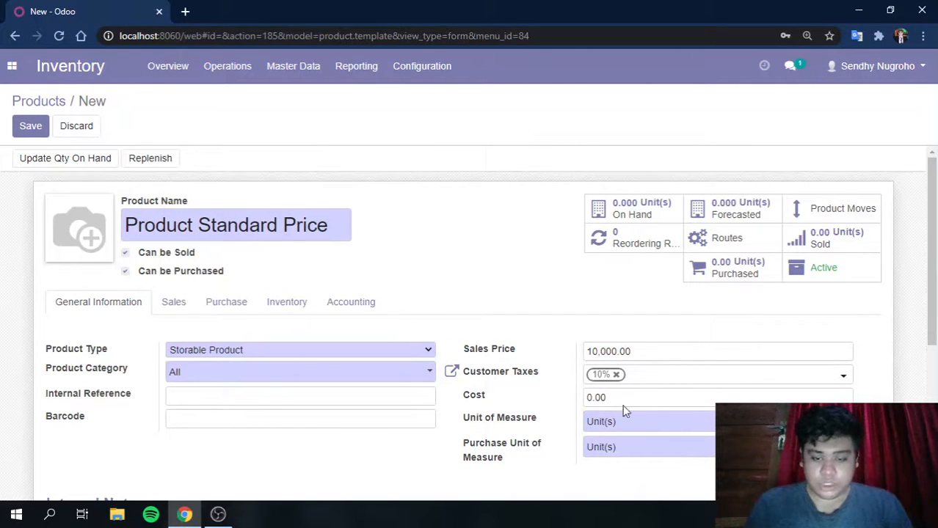
left_click(309, 380)
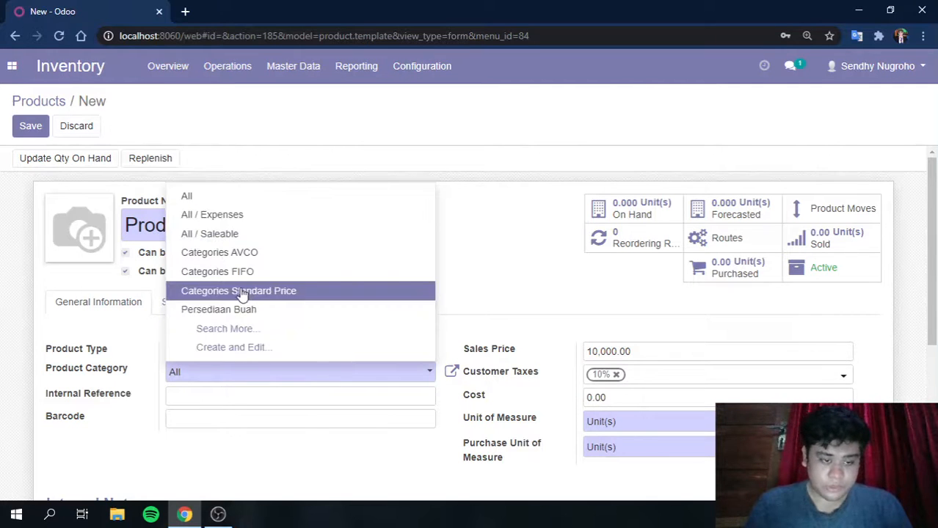
left_click(260, 292)
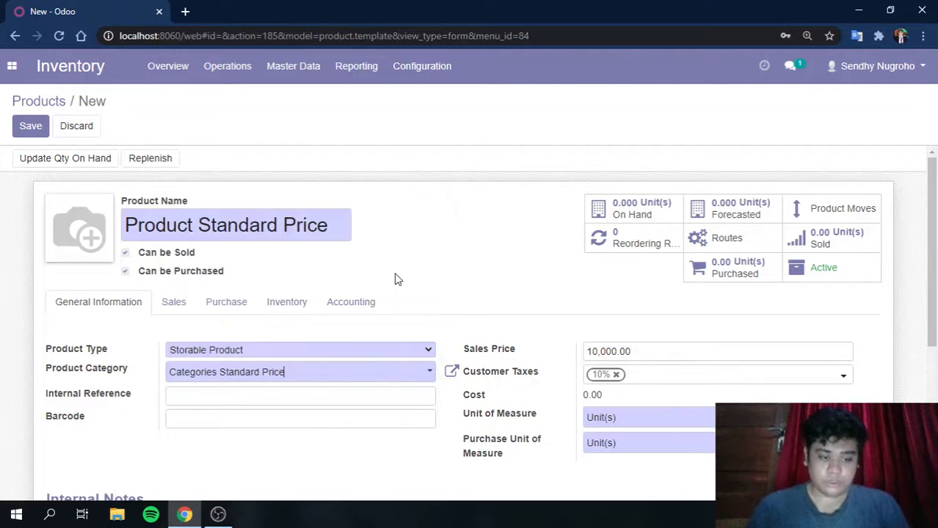
- Save Product Standard Price and update its standard cost to 20000
left_click(21, 132)
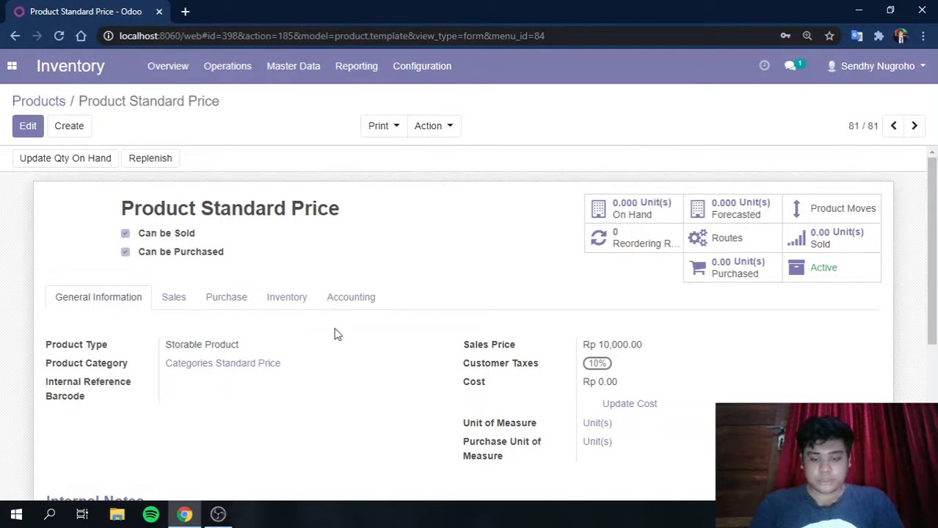
left_click(638, 406)
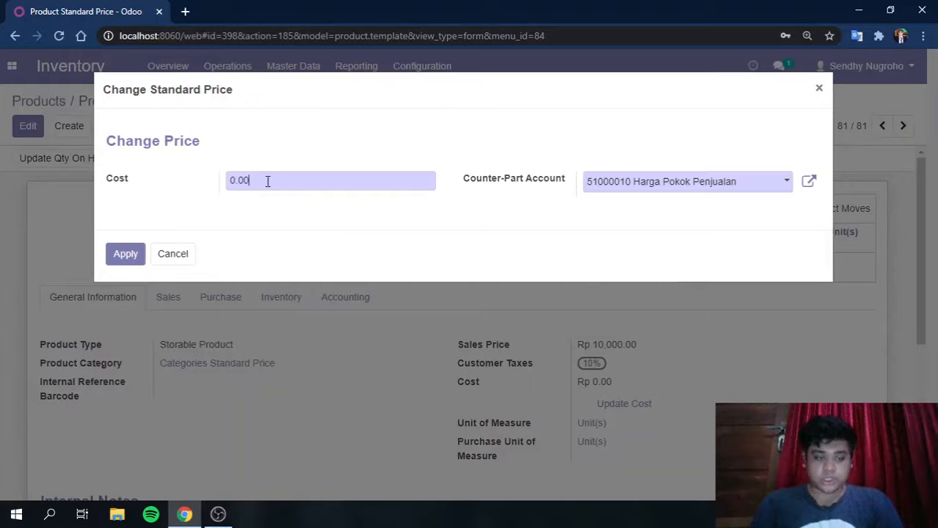
left_click_drag(268, 182, 198, 190)
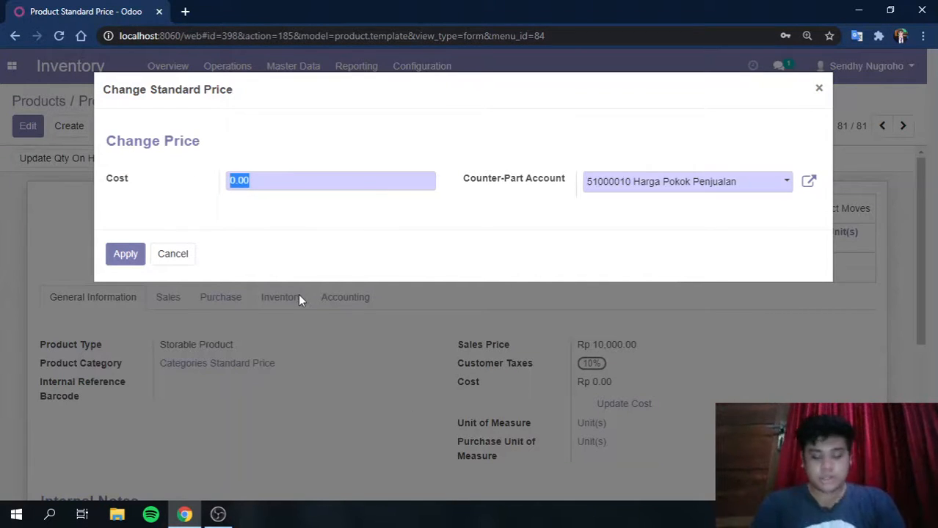
type("100")
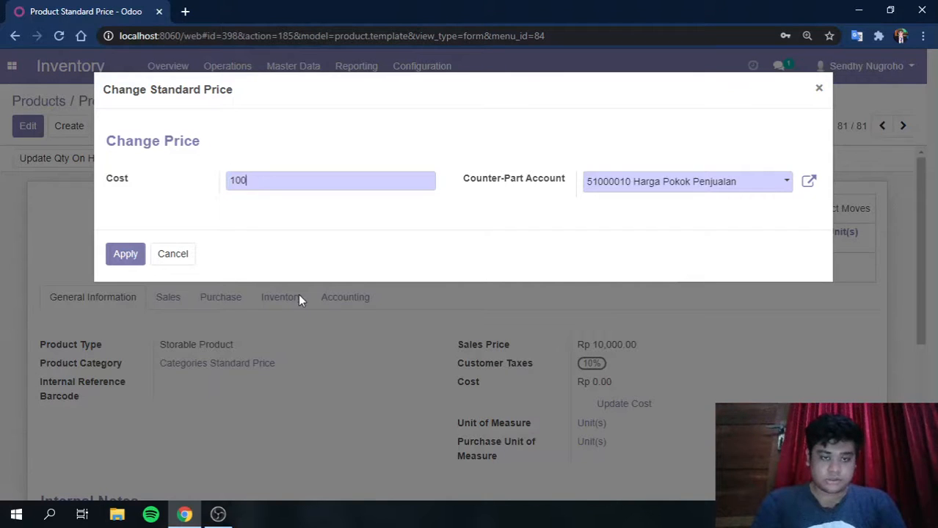
key("BackSpace")
key("BackSpace")
key("BackSpace")
type("2000")
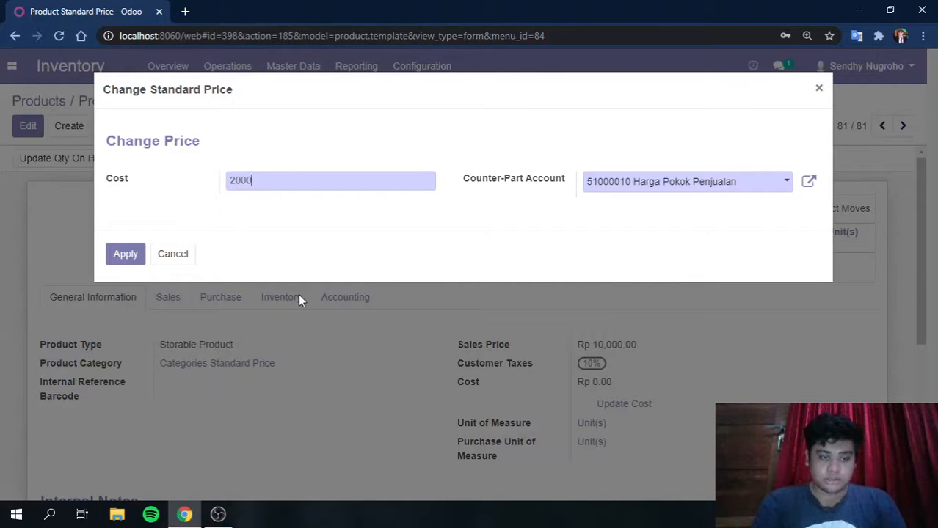
type("0")
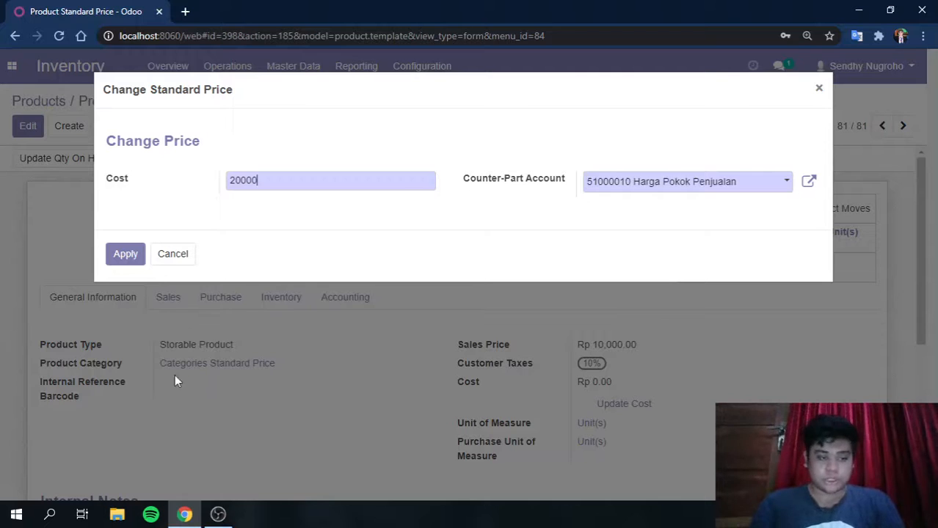
left_click(125, 255)
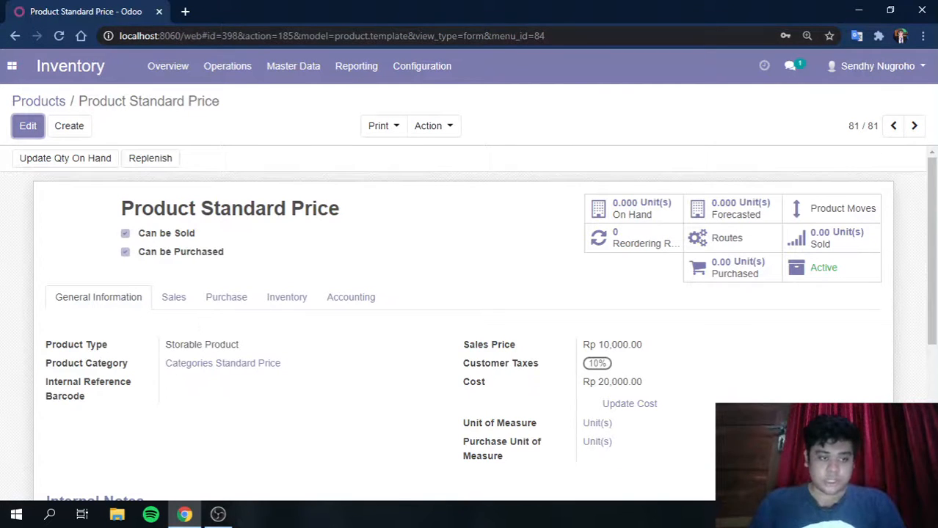
- Create a new request for quotation in the Purchase app with CAHAYA BAKERY as the vendor
left_click(229, 67)
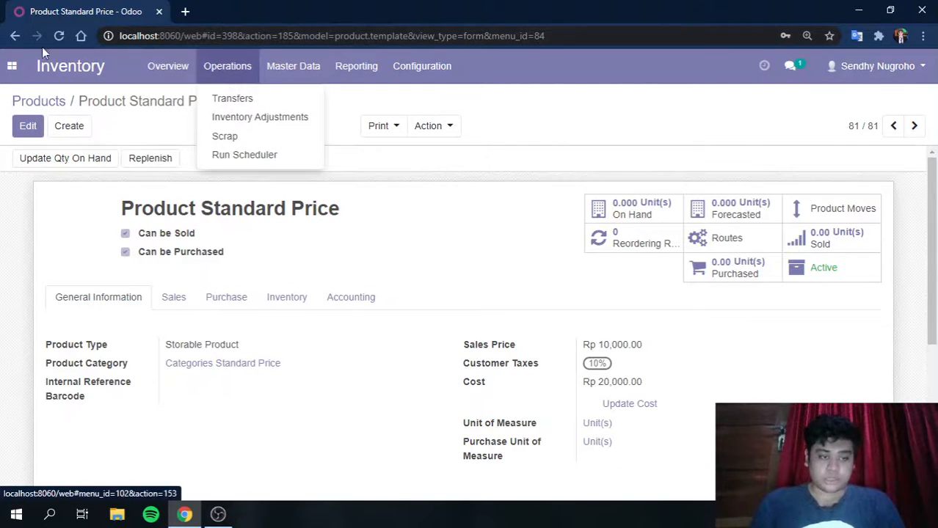
left_click(12, 66)
left_click(29, 156)
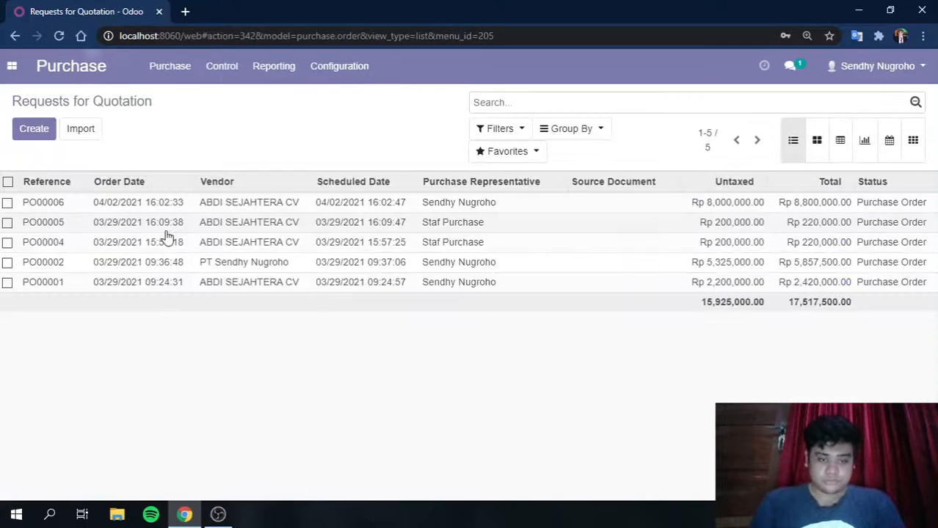
left_click(34, 129)
left_click(253, 267)
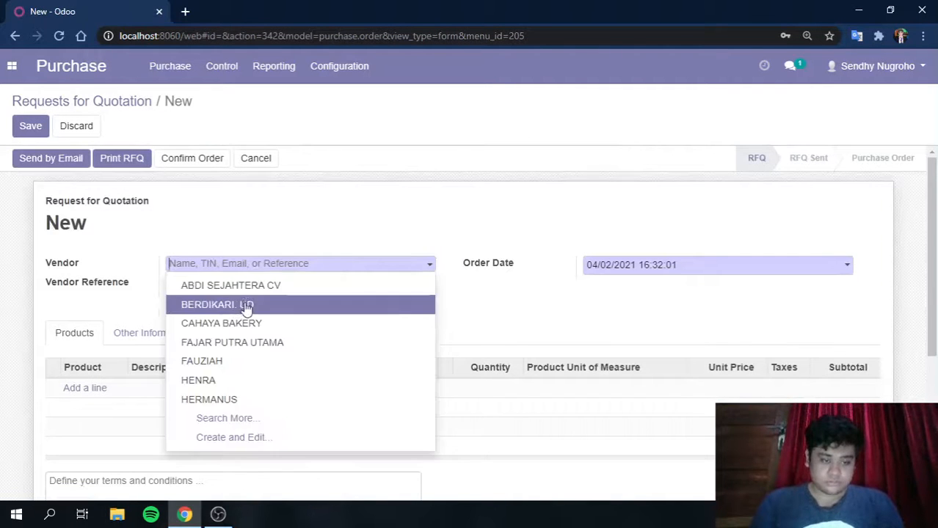
left_click(246, 323)
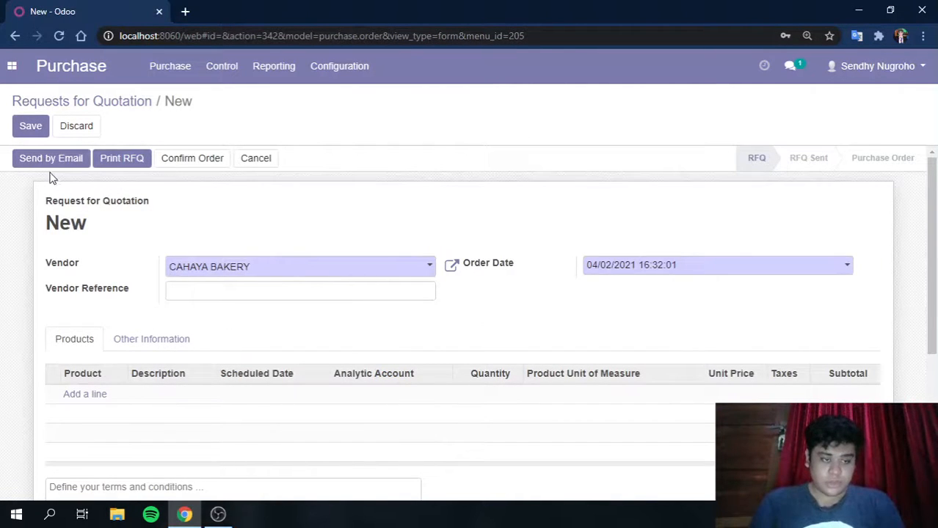
- Add an order line for Product Standard Price with a quantity of 100 and a unit price of 10000
left_click(89, 397)
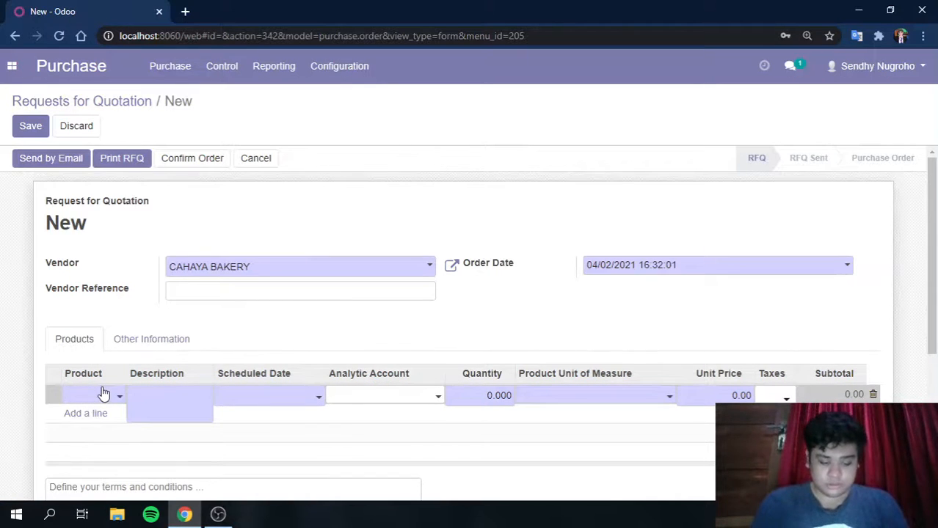
type("product")
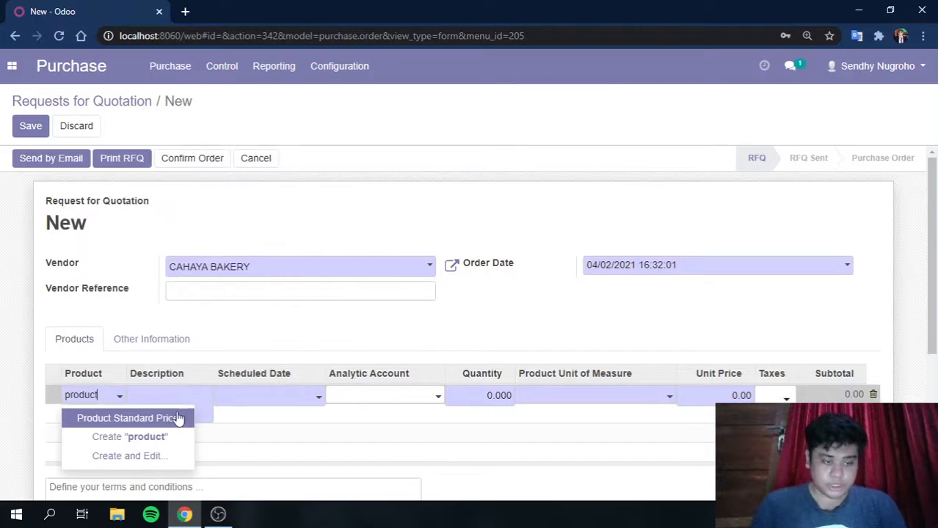
left_click(170, 420)
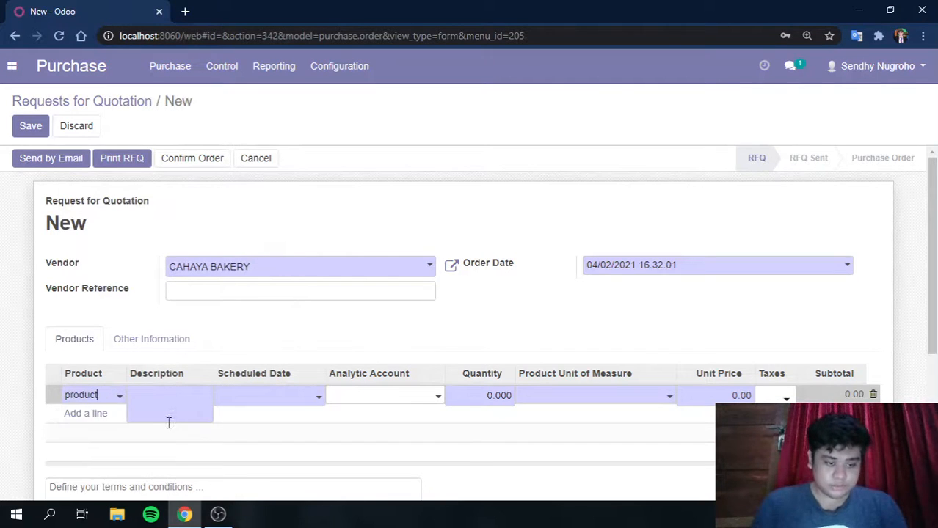
left_click(486, 395)
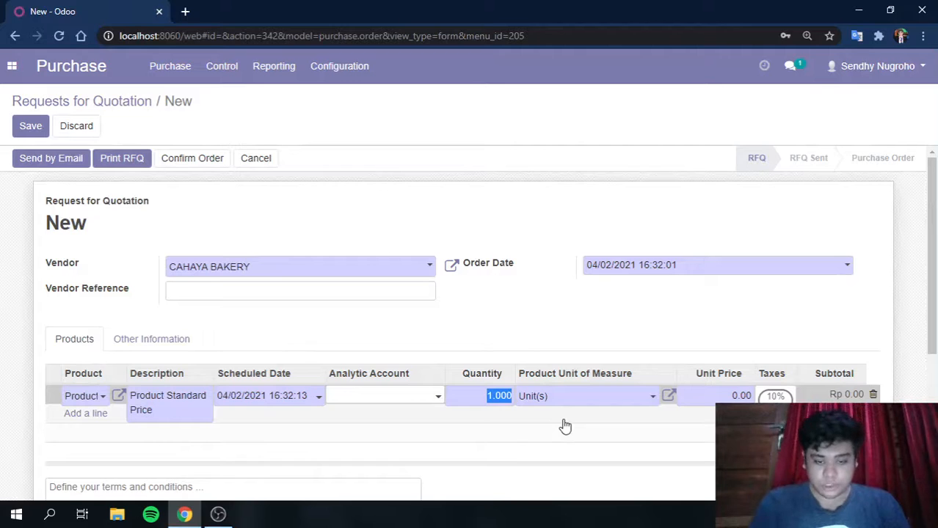
type("100")
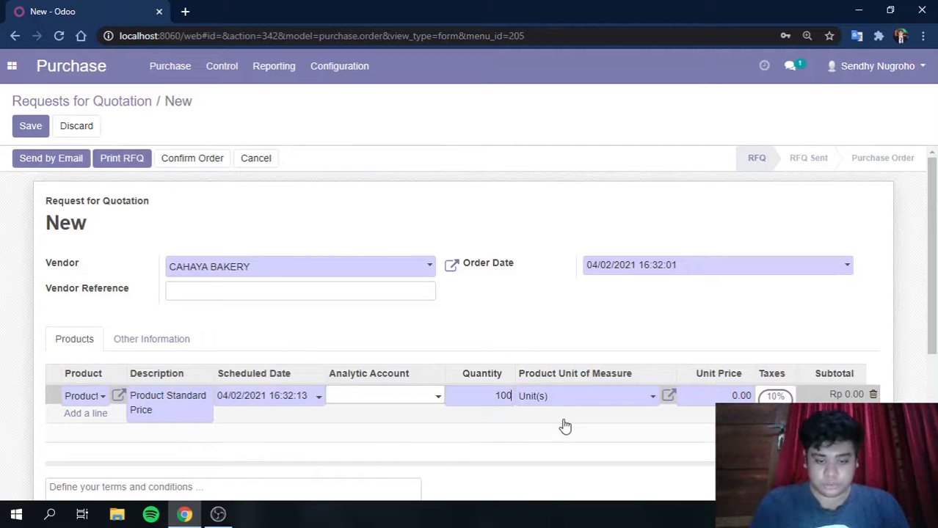
left_click(699, 398)
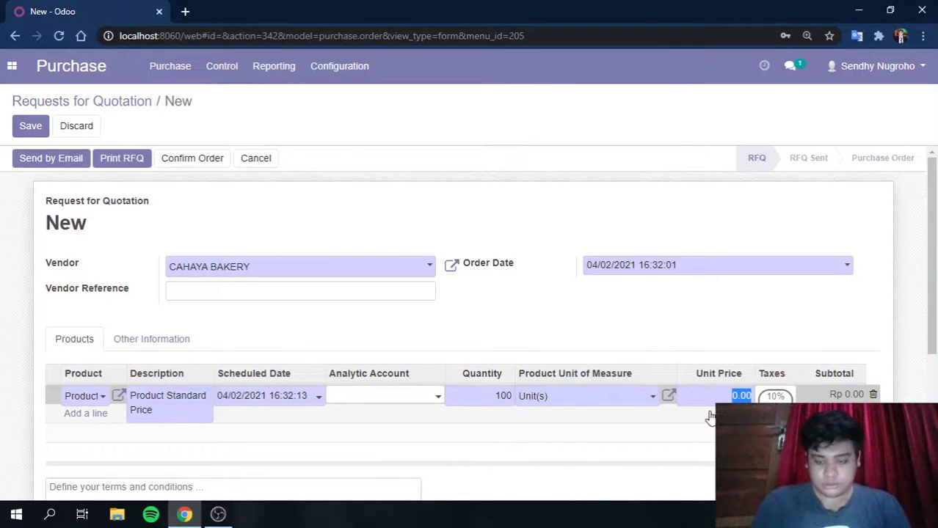
type("100")
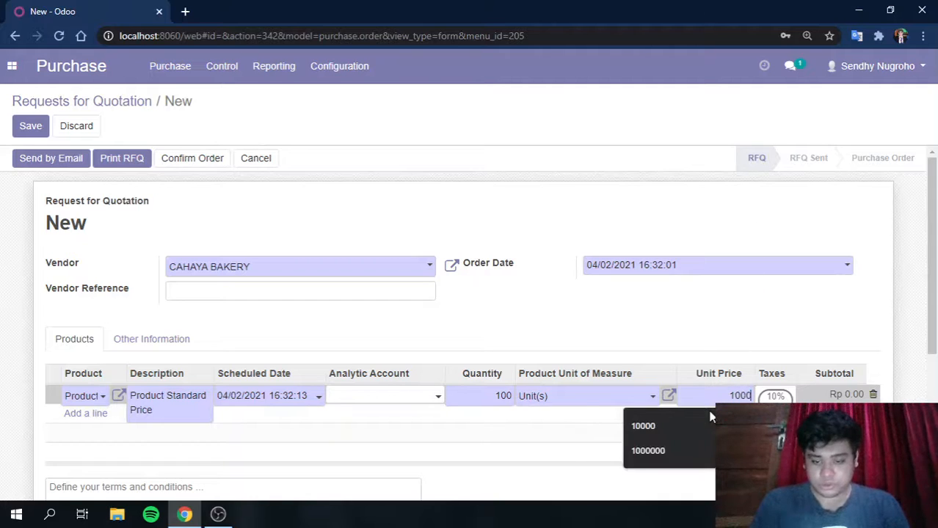
left_click(704, 418)
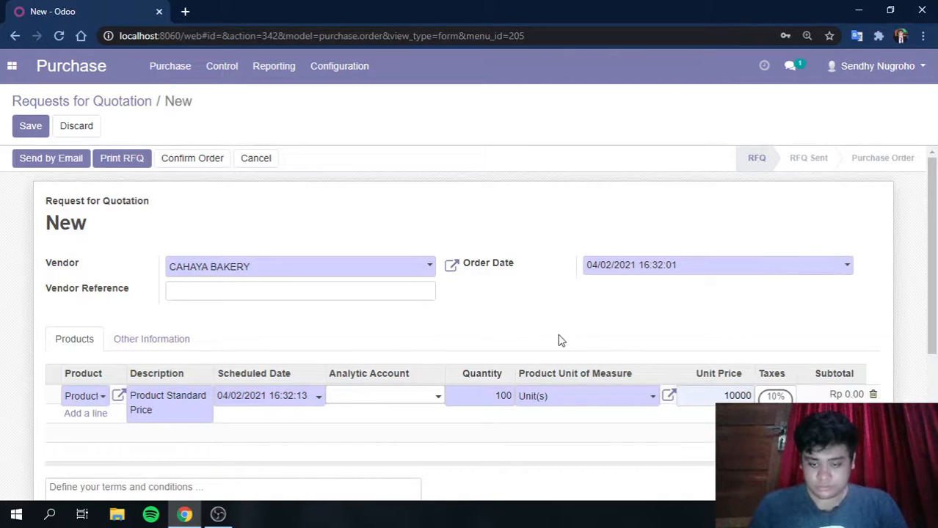
- Confirm the purchase order and validate its receipt for the full quantity
left_click(42, 150)
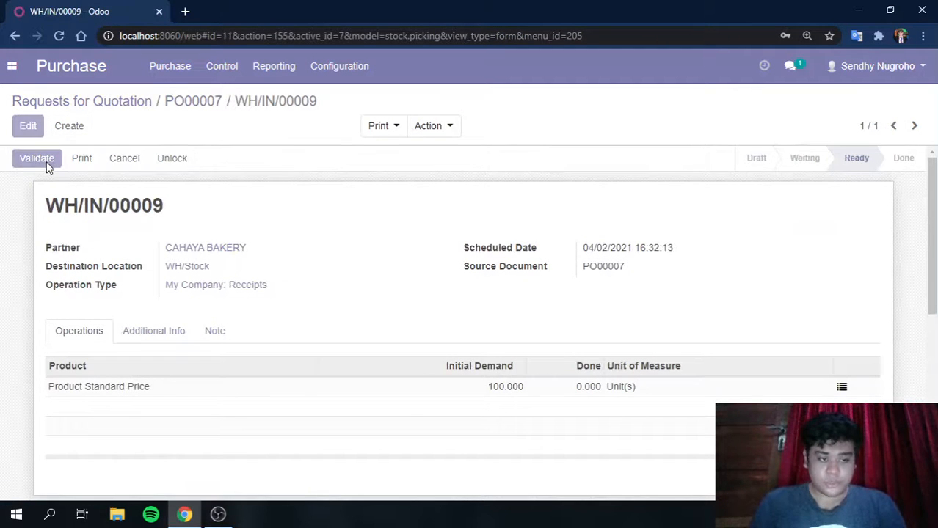
left_click(37, 159)
left_click(119, 208)
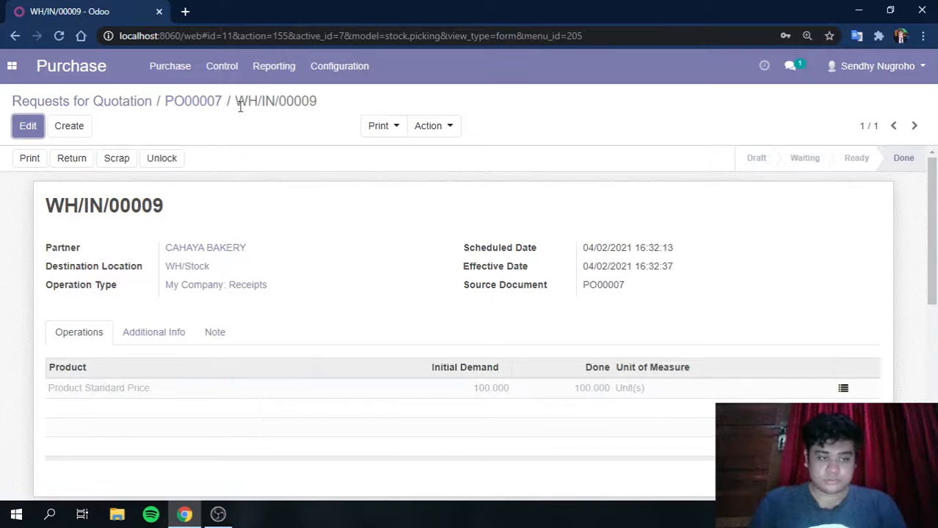
- Retrieve the inventory valuation report for the current inventory and examine the value of Product Standard Price
left_click(9, 65)
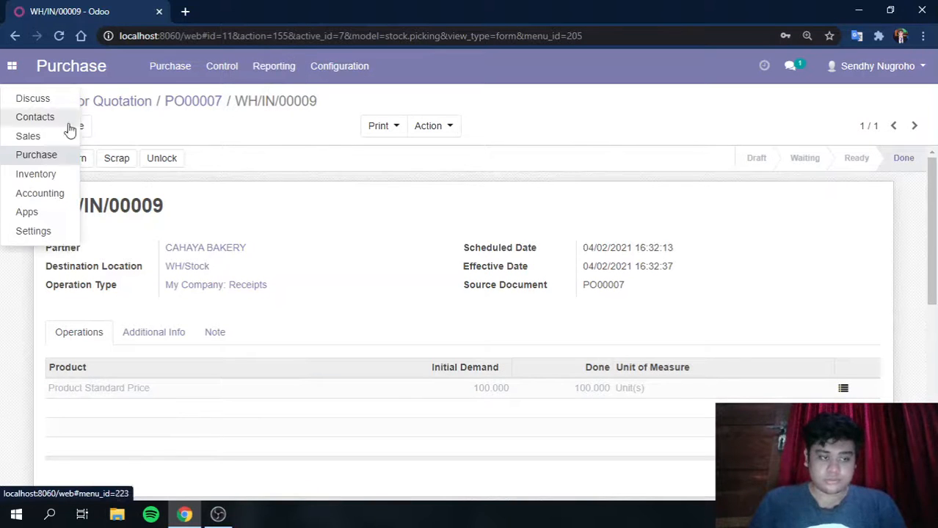
left_click(55, 181)
left_click(356, 66)
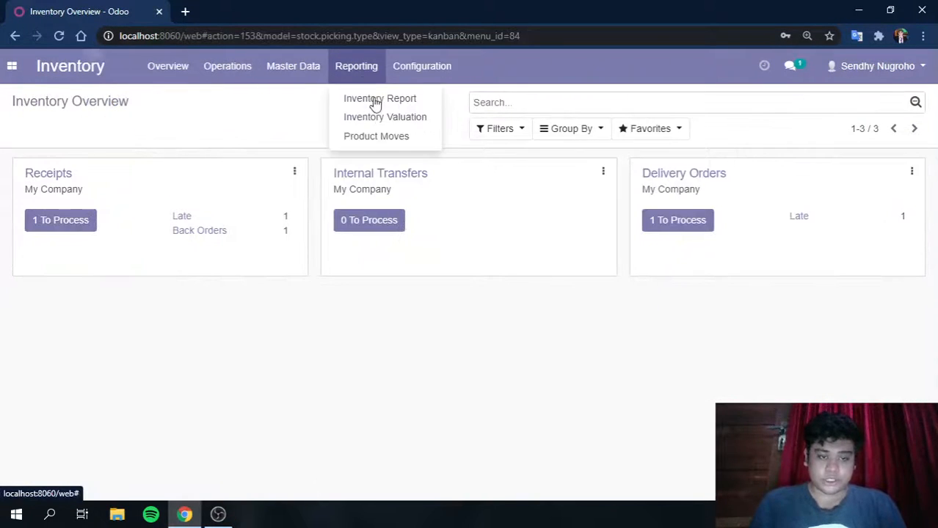
left_click(380, 118)
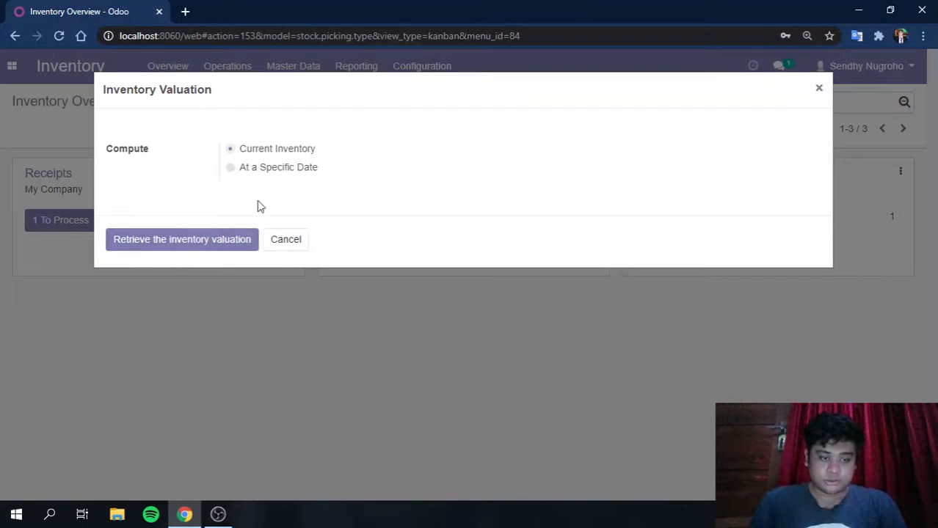
left_click(188, 240)
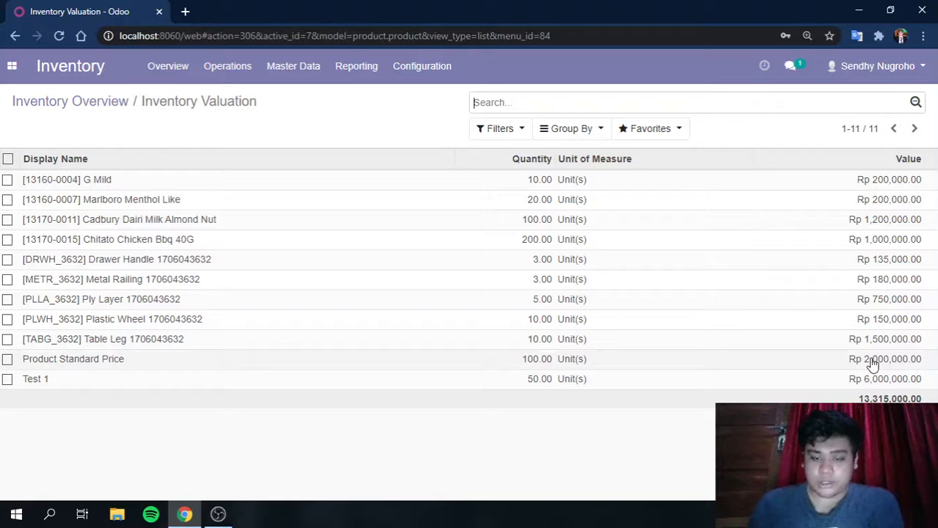
- Go back to the Purchase app and open its product list
left_click(10, 66)
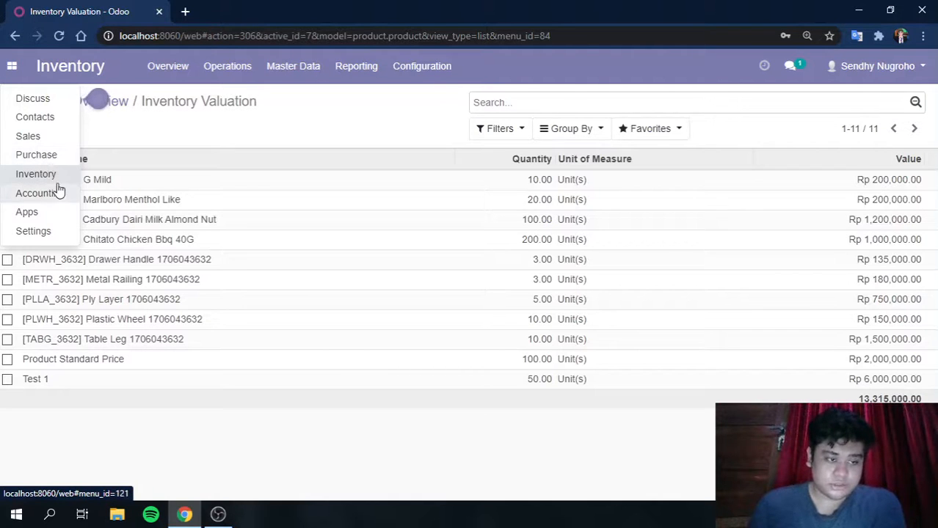
left_click(41, 155)
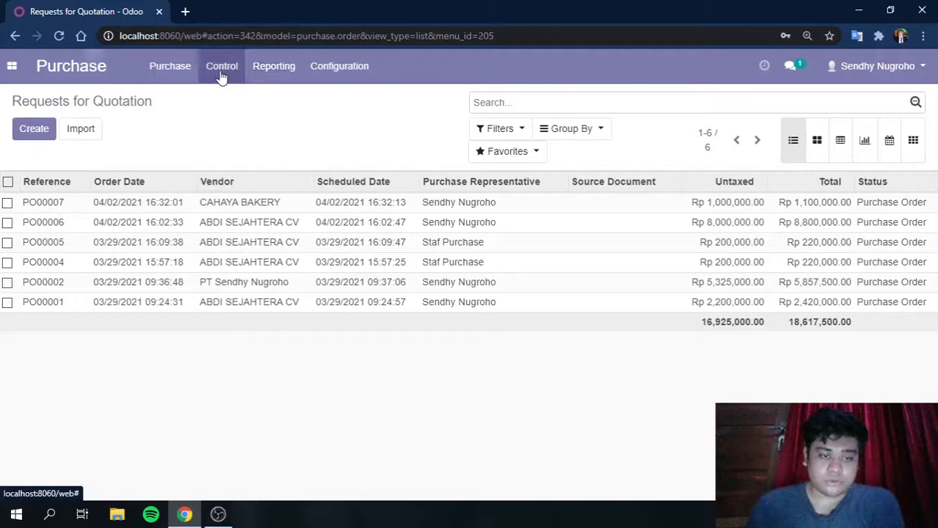
left_click(177, 72)
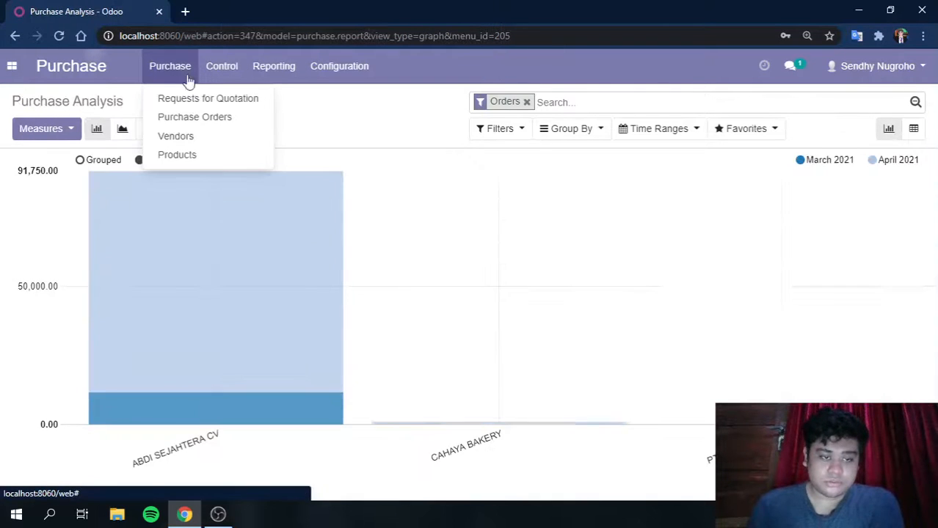
left_click(204, 155)
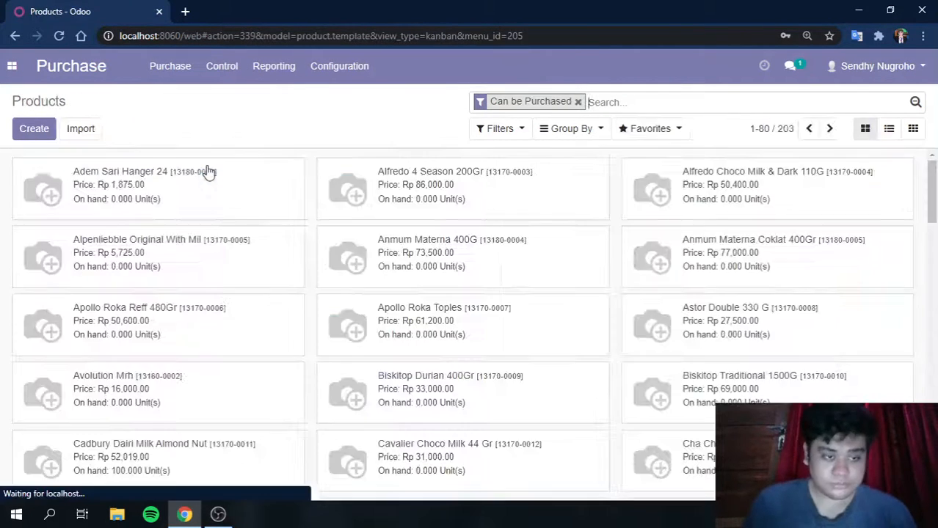
- Start a new product and name it "Product AVCO"
left_click(35, 129)
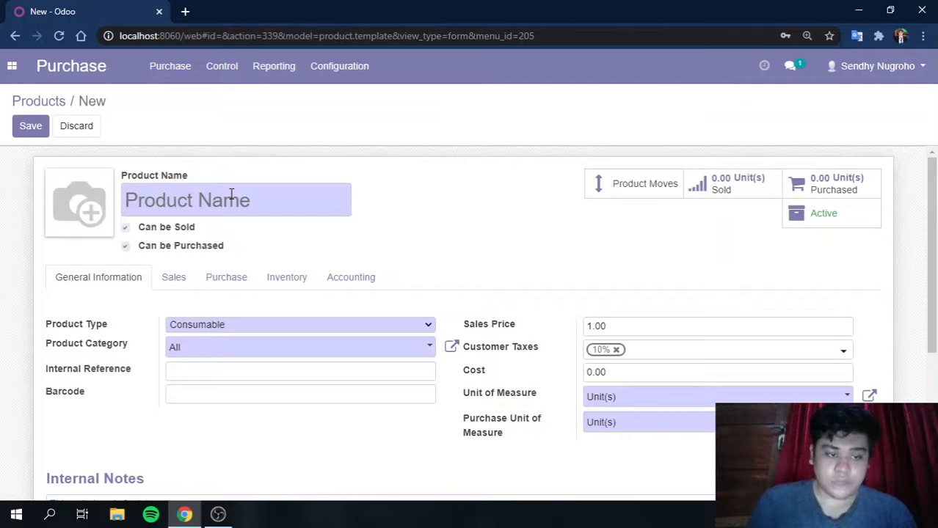
type("produ")
key("BackSpace")
key("BackSpace")
key("BackSpace")
key("BackSpace")
key("BackSpace")
type("P")
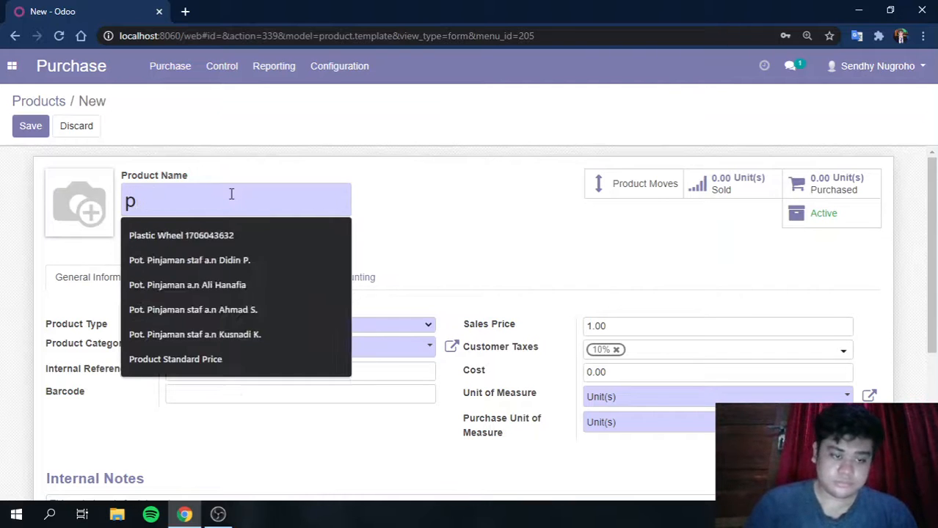
type("roduct ")
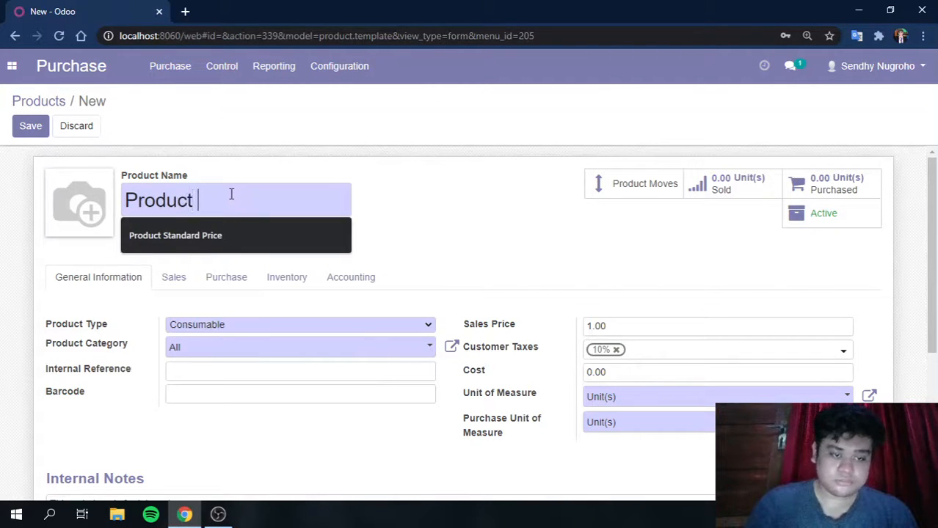
type("AvCO")
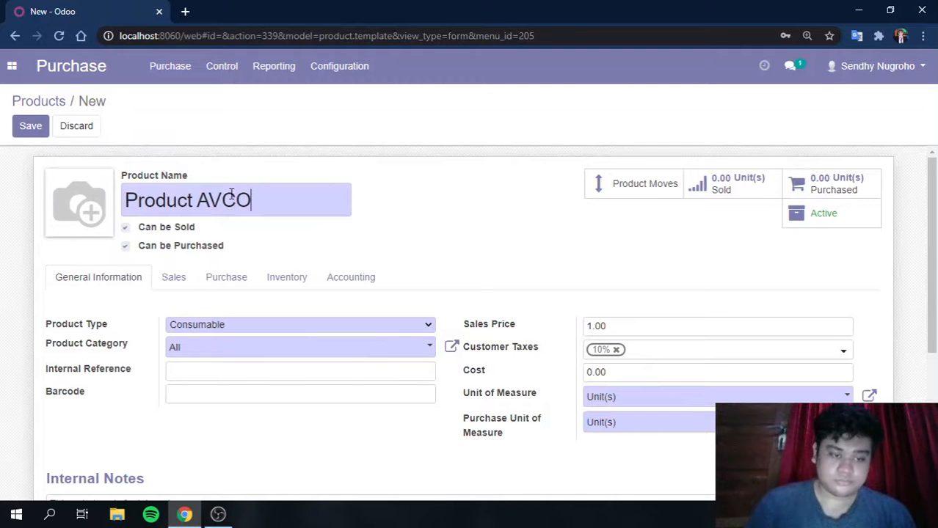
- Assign the new product to the category Categories AVCO, leaving its internal reference empty
left_click(252, 355)
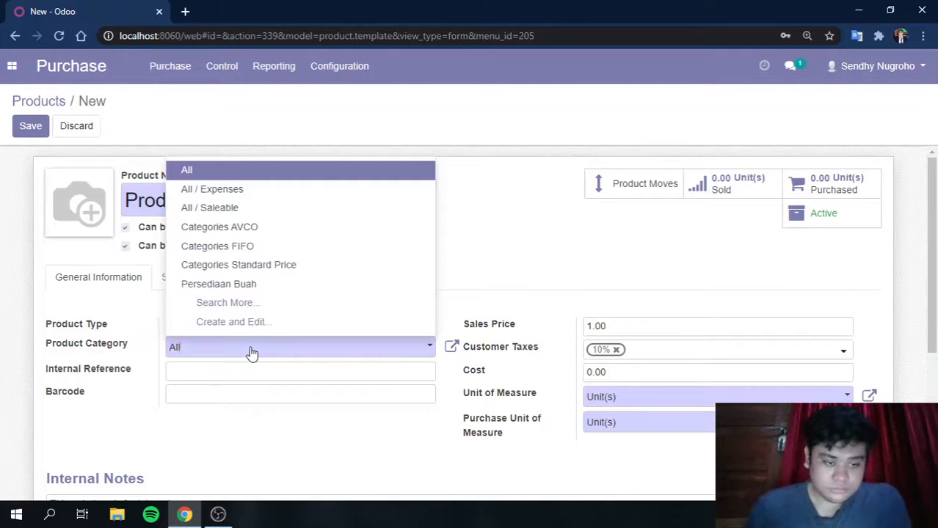
left_click(248, 369)
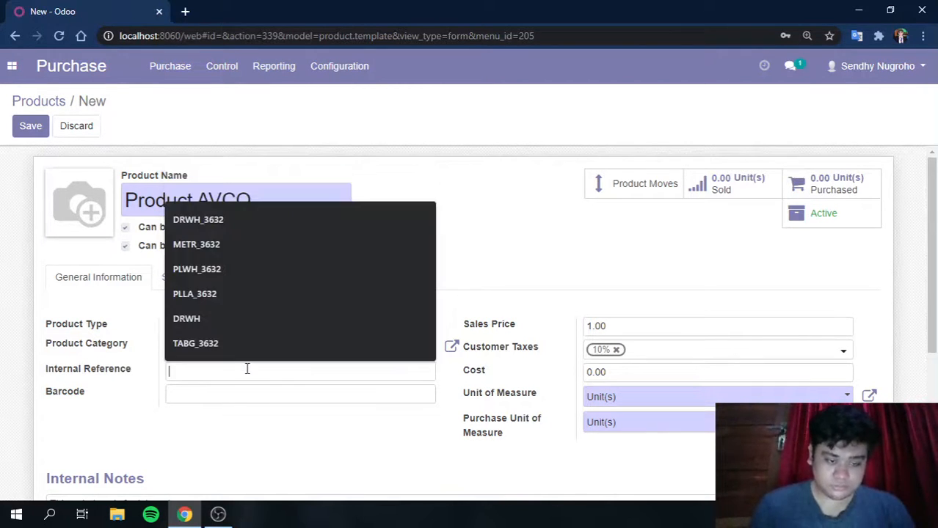
type("cate")
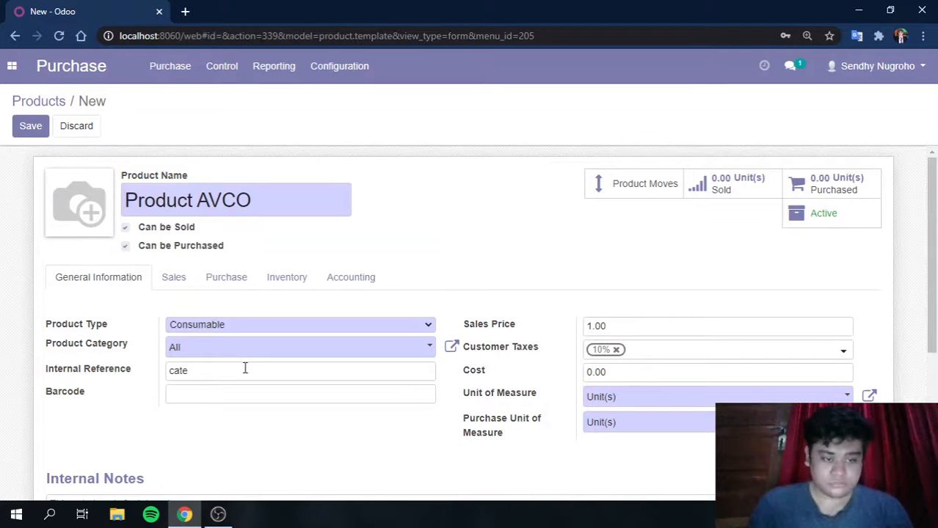
left_click(239, 353)
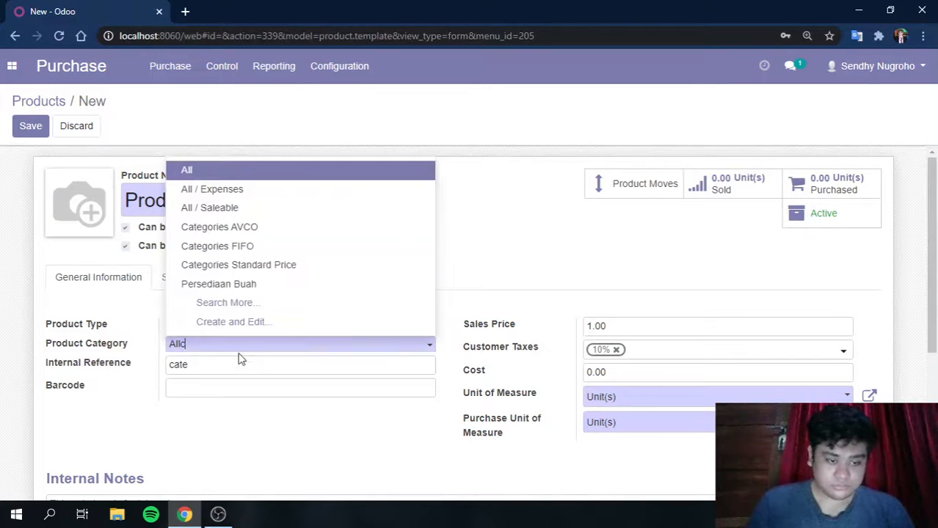
type("c")
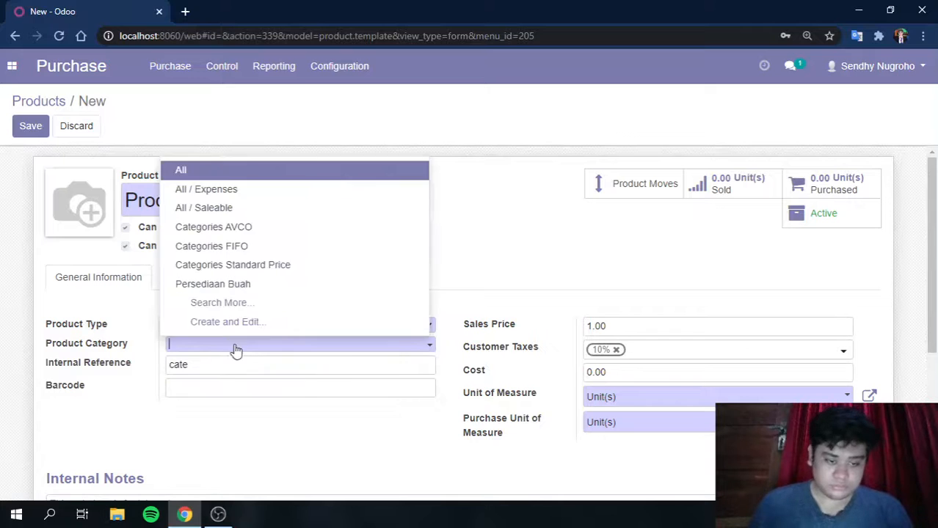
left_click(222, 230)
left_click(205, 368)
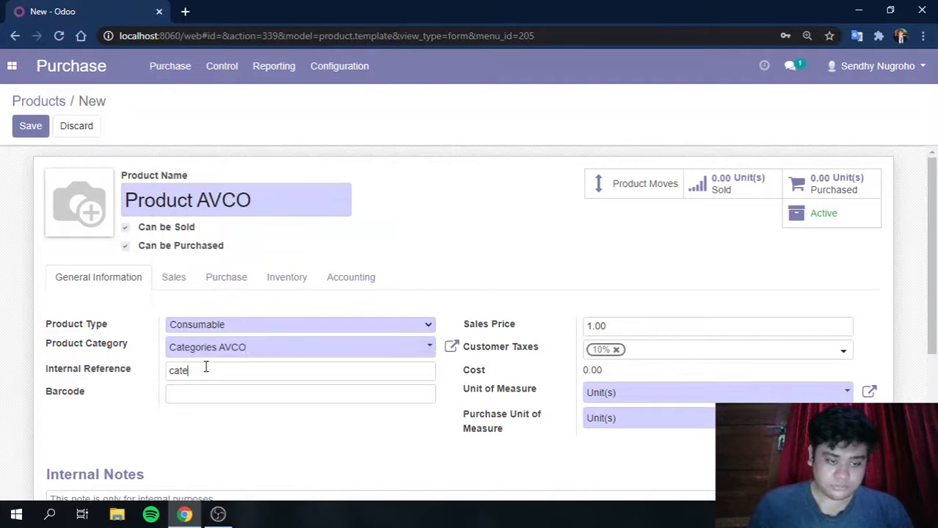
key("BackSpace")
key("BackSpace")
key("BackSpace")
key("BackSpace")
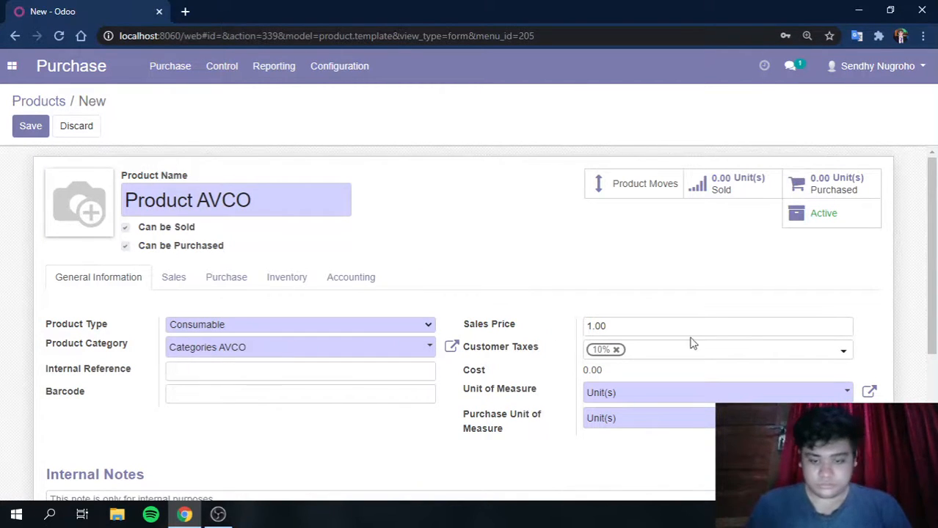
- Set the product's sales price to 50000 and save the product
left_click(648, 330)
type("50000")
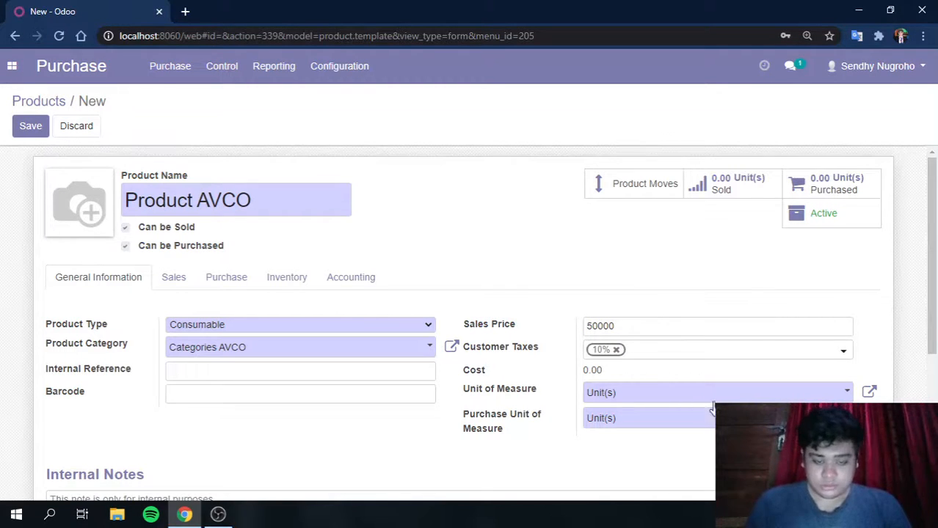
left_click(31, 128)
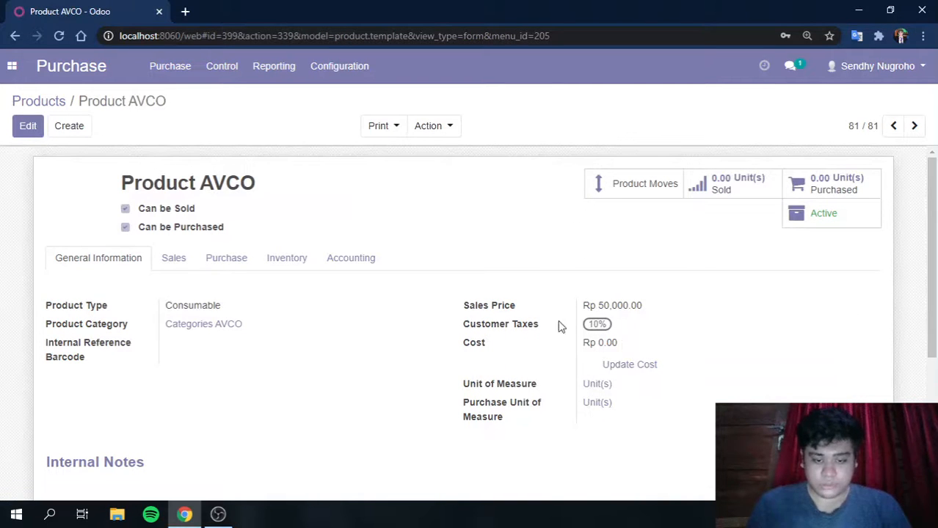
- Update the cost of Product AVCO to 50000 and apply the change
left_click(643, 367)
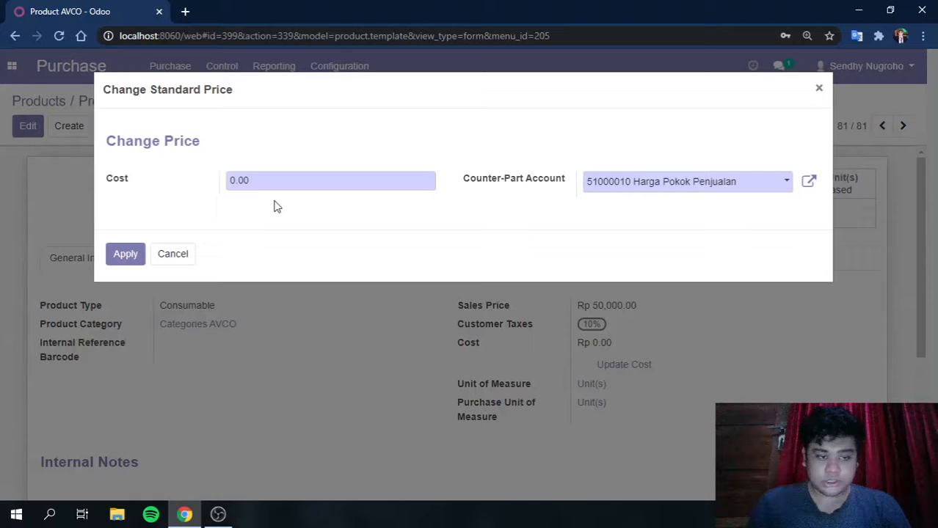
left_click_drag(271, 182, 173, 202)
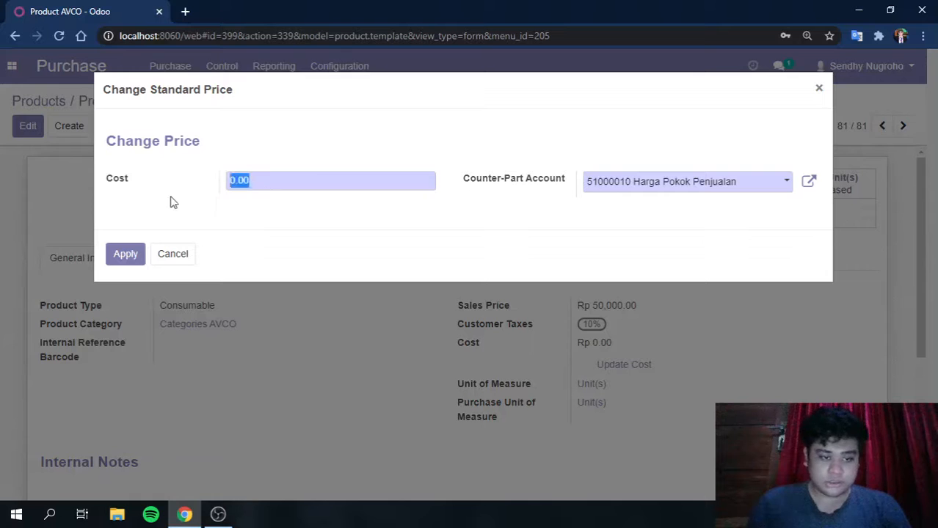
type("50000")
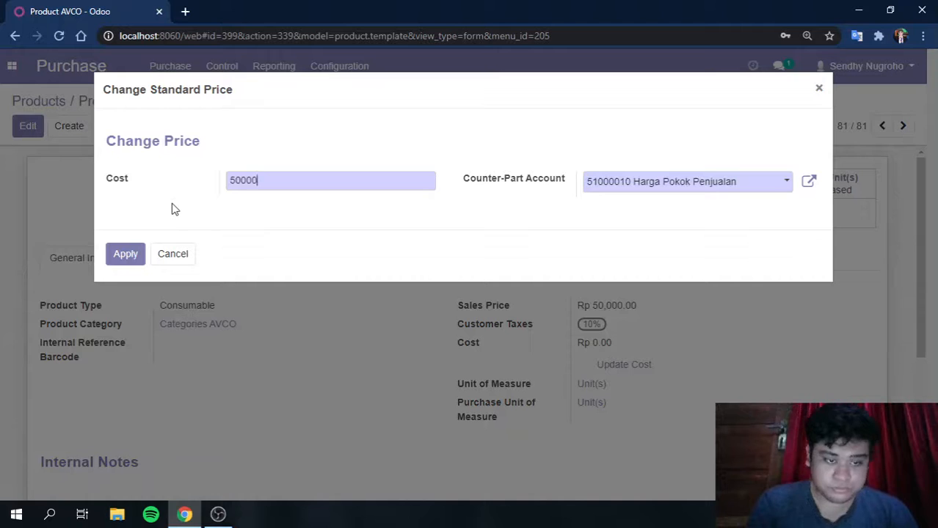
left_click(125, 254)
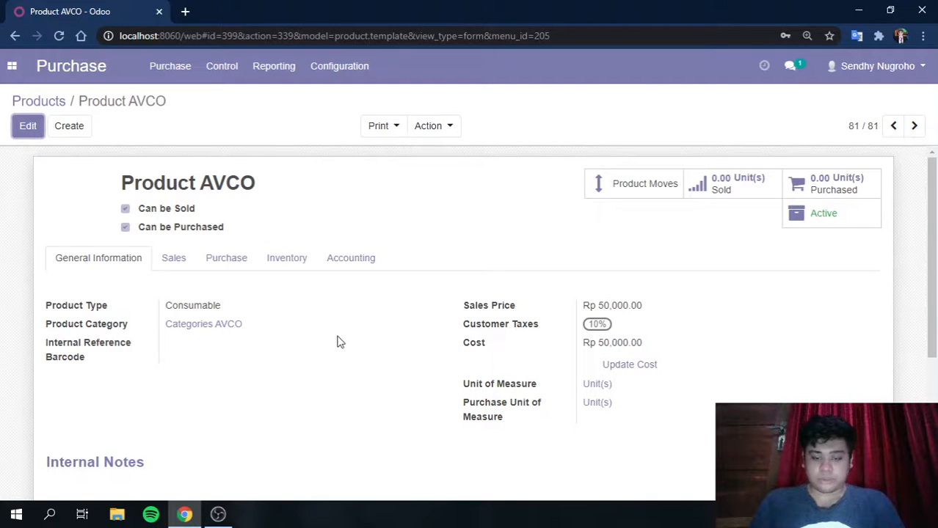
- Return to the product list, remove its Can be Purchased filter, and open the purchase orders list
left_click(57, 100)
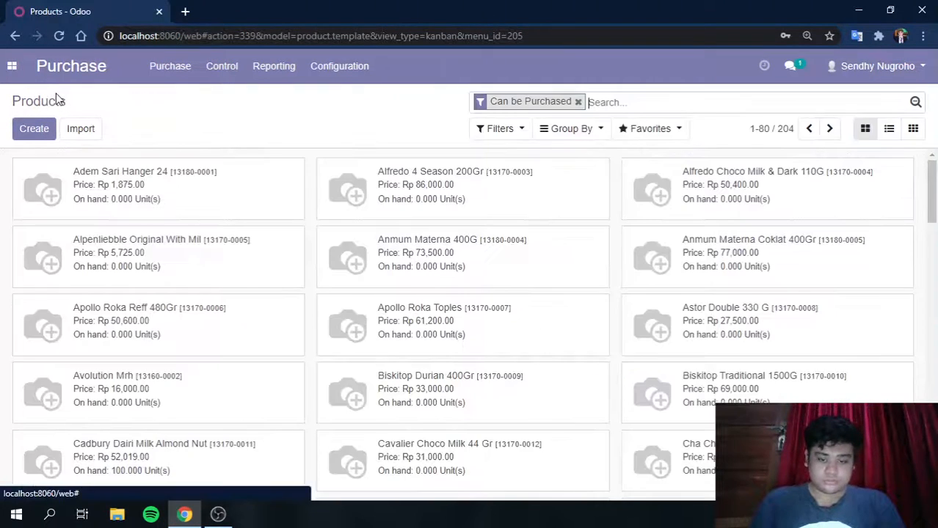
left_click(167, 67)
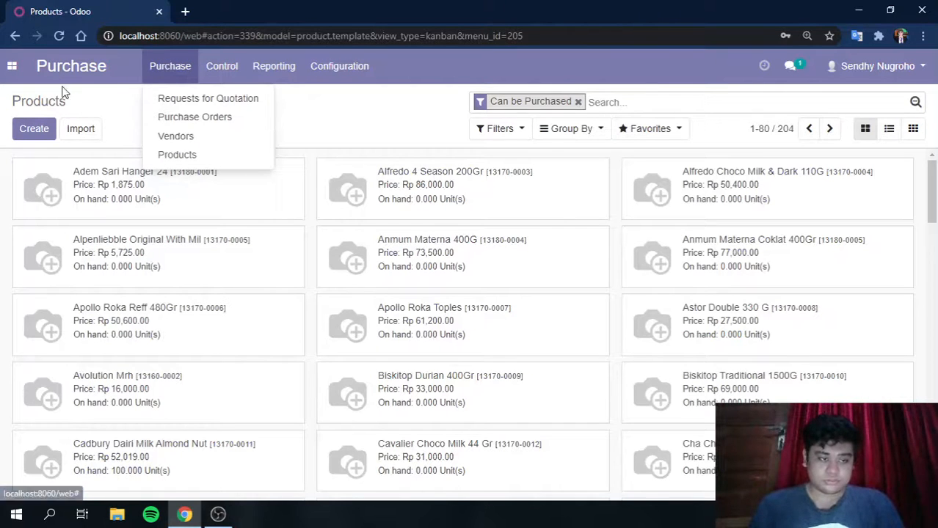
left_click(578, 102)
mouse_move(171, 70)
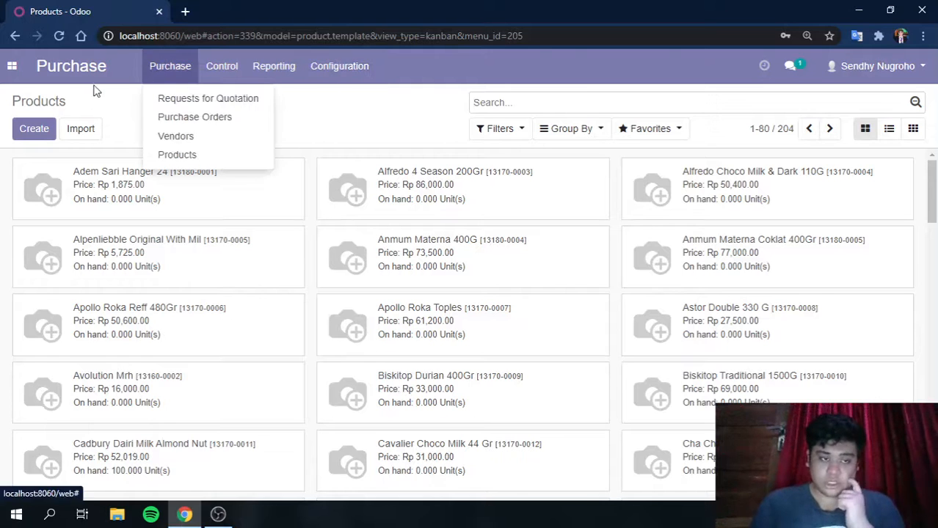
left_click(209, 120)
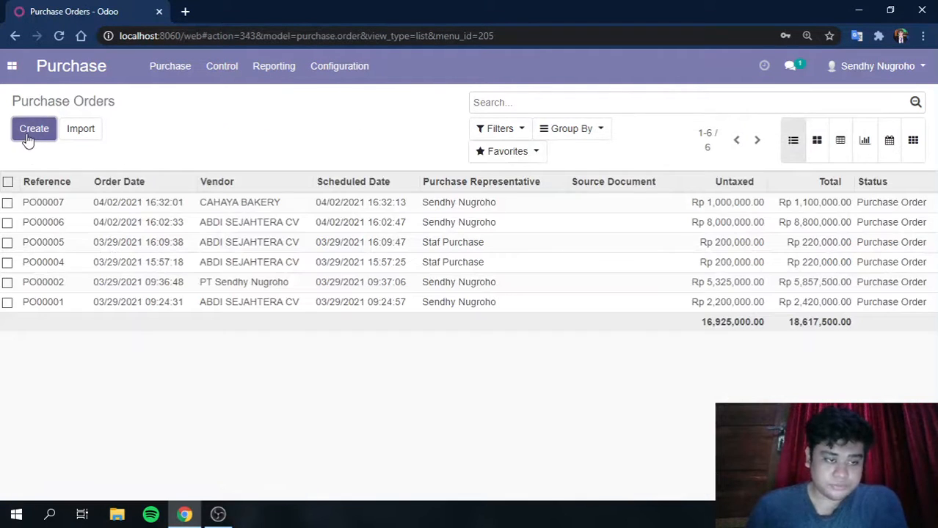
- Create a new purchase order with FAJAR PUTRA UTAMA as the vendor
left_click(27, 138)
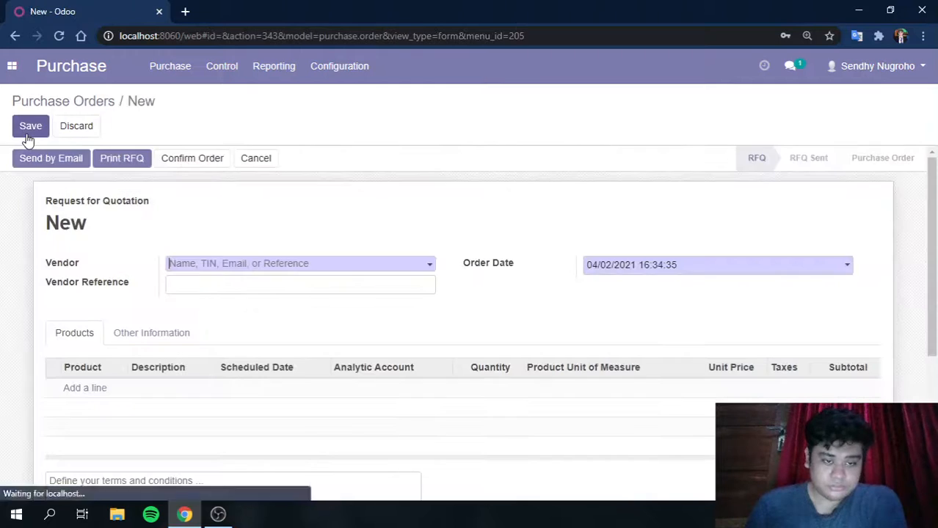
left_click(250, 266)
left_click(241, 343)
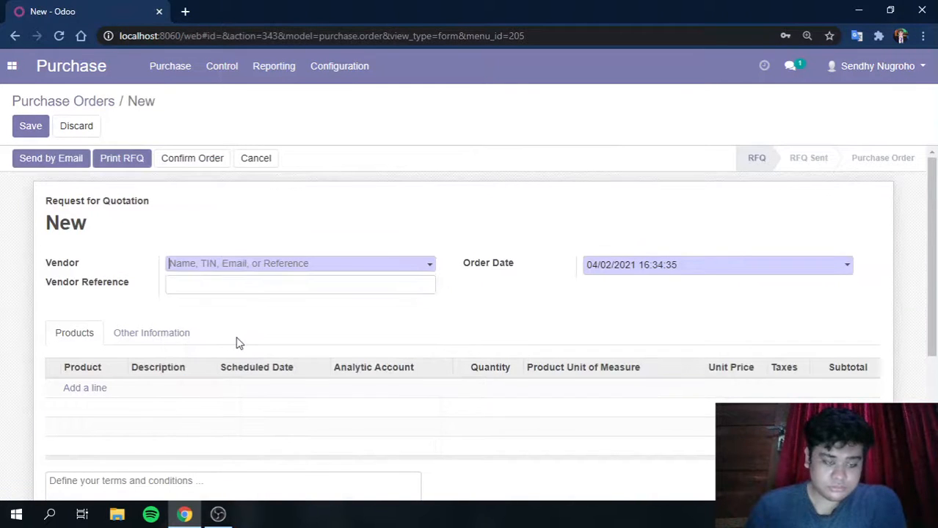
- Add an order line for Product AVCO with a quantity of 100 and a unit price of 50000
left_click(84, 394)
left_click(94, 396)
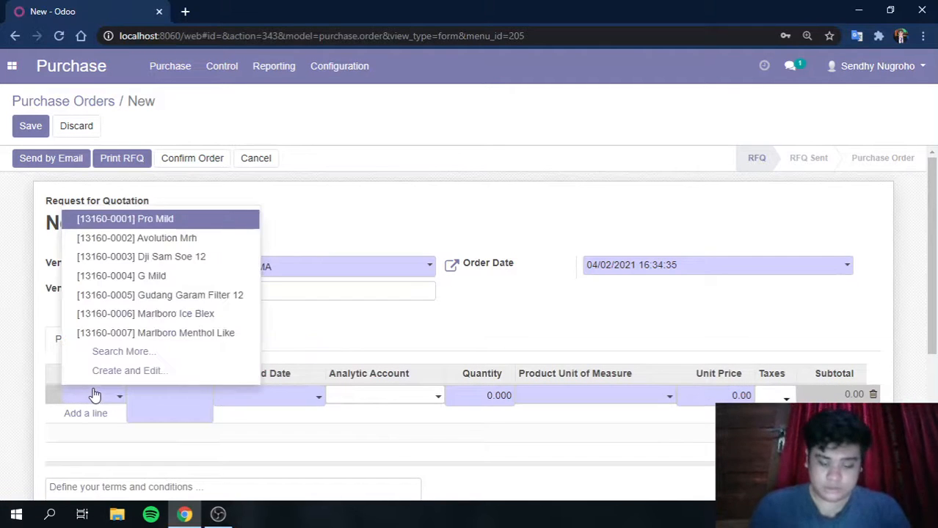
type("product")
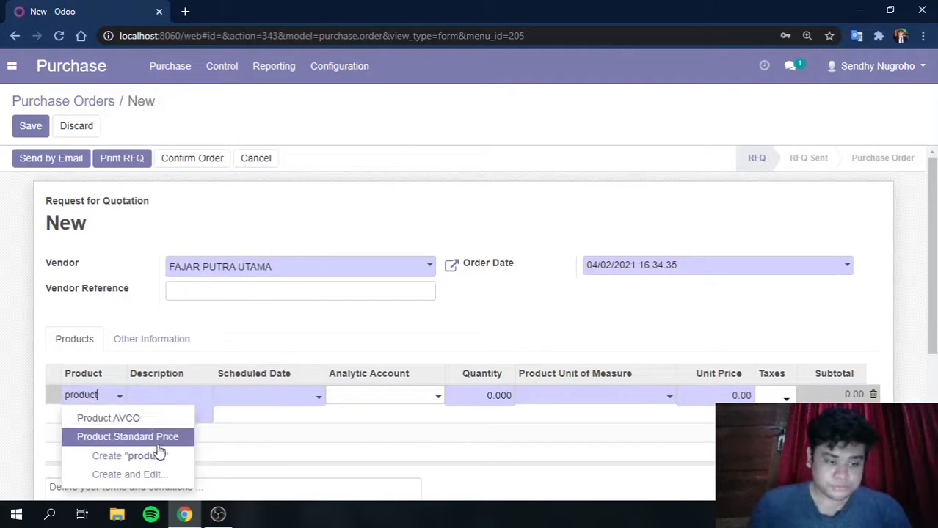
left_click(152, 417)
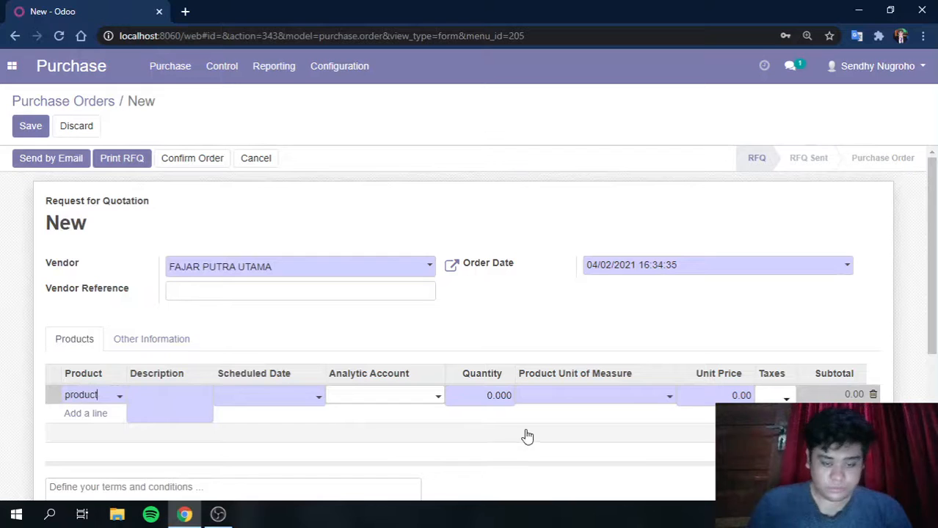
left_click(502, 396)
type("100")
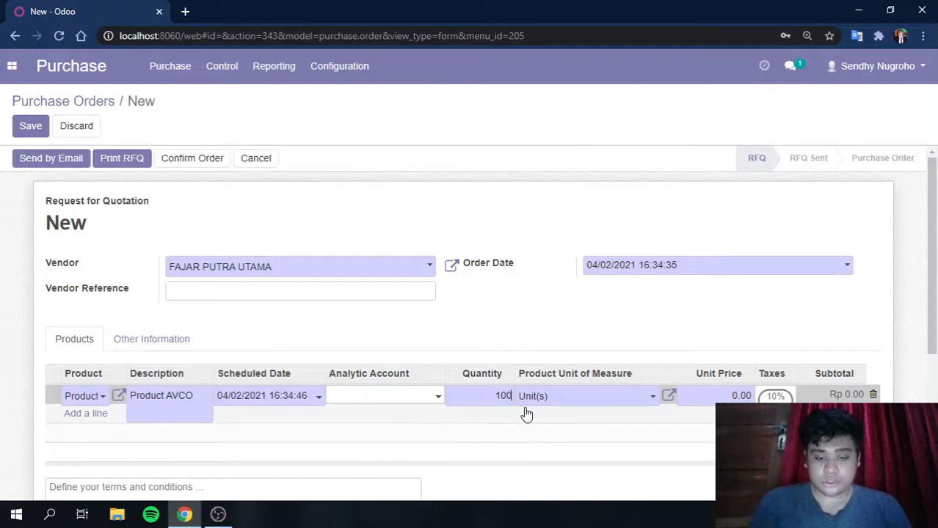
left_click(722, 391)
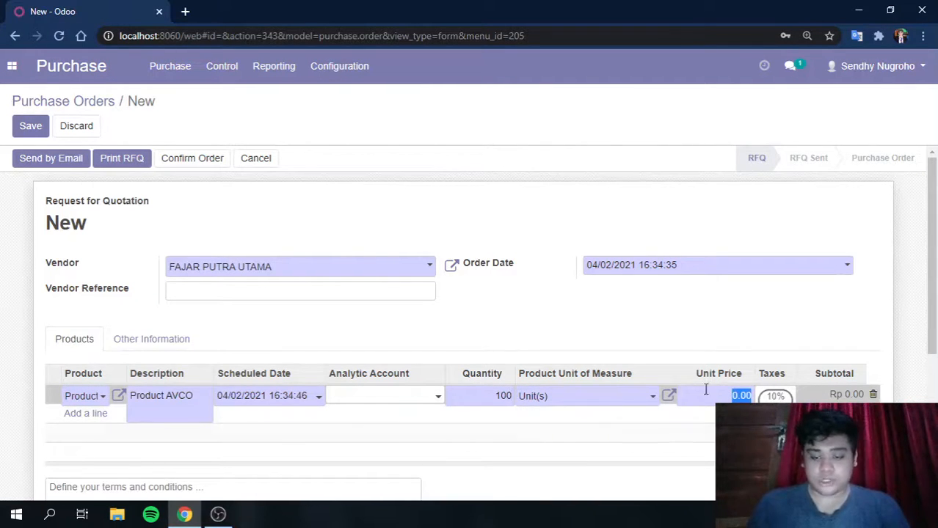
type("5000")
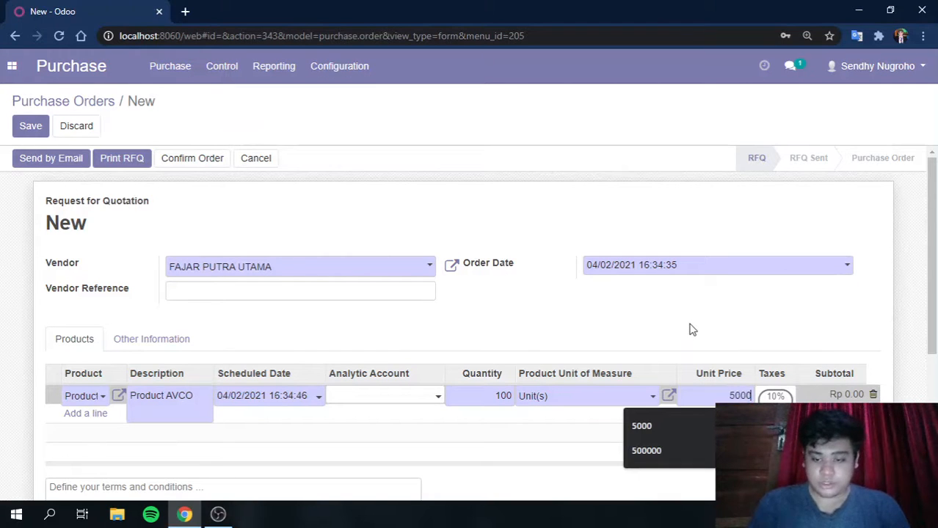
type("0")
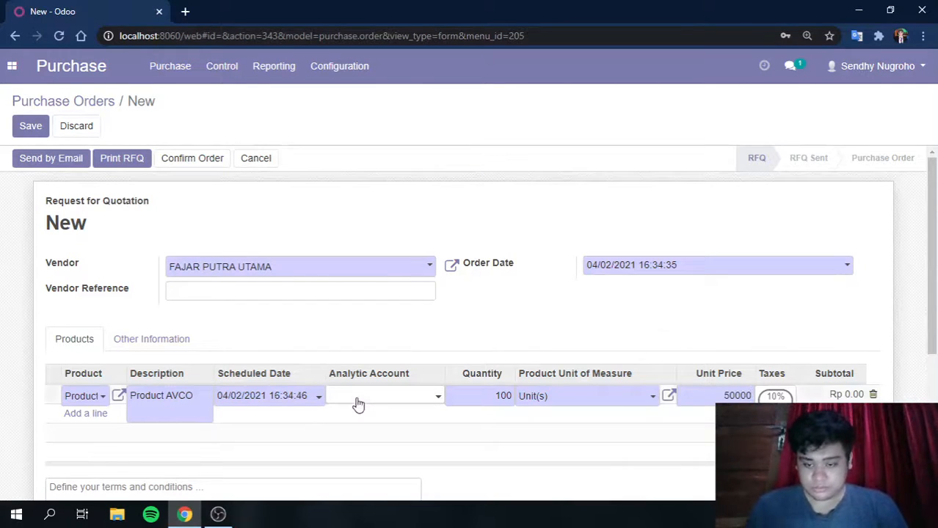
left_click(337, 333)
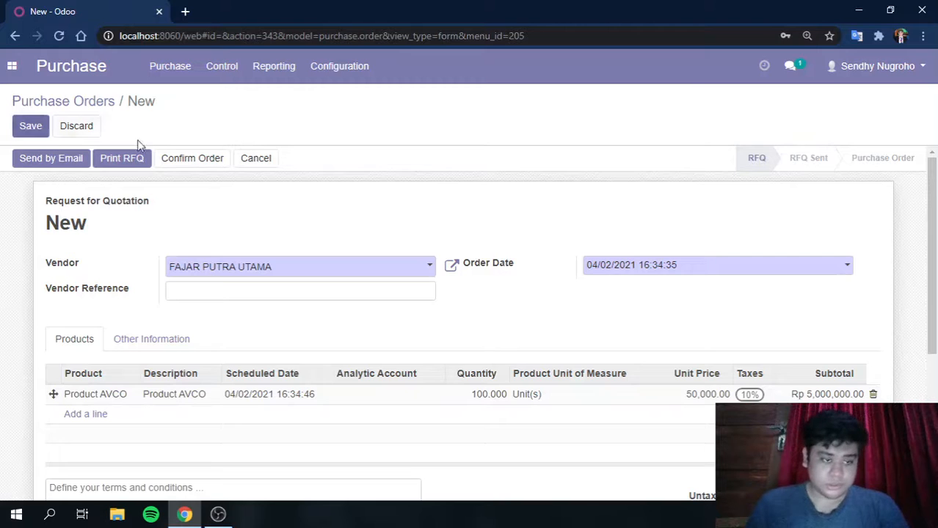
- Confirm the order for Product AVCO and validate the receipt of all its reserved quantities
left_click(195, 159)
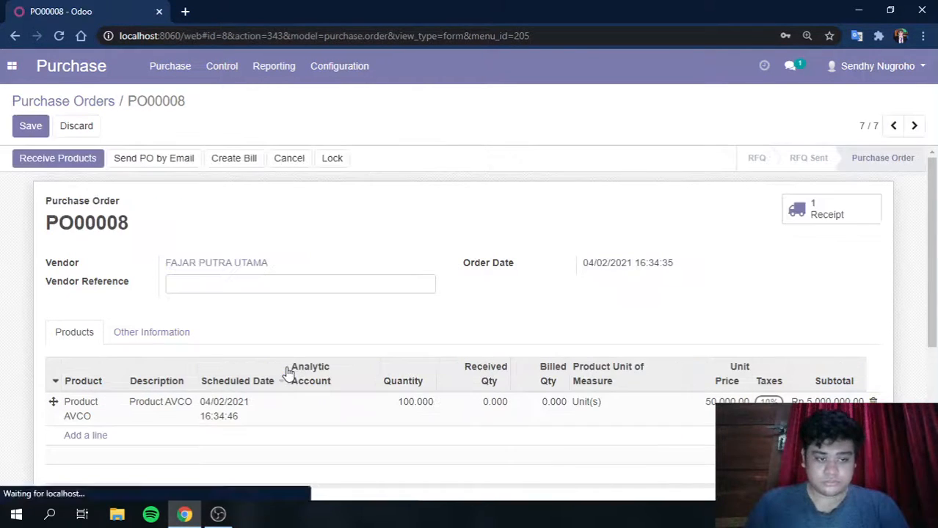
left_click(51, 159)
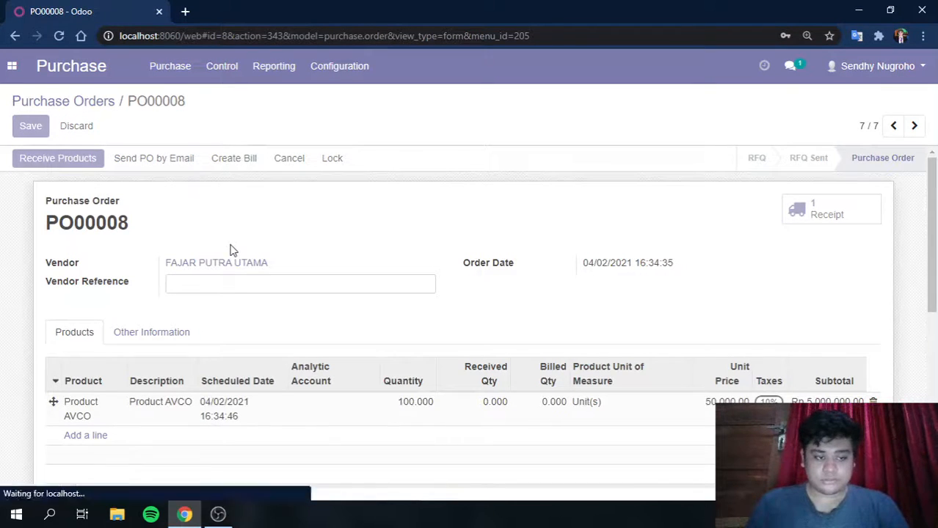
left_click(33, 160)
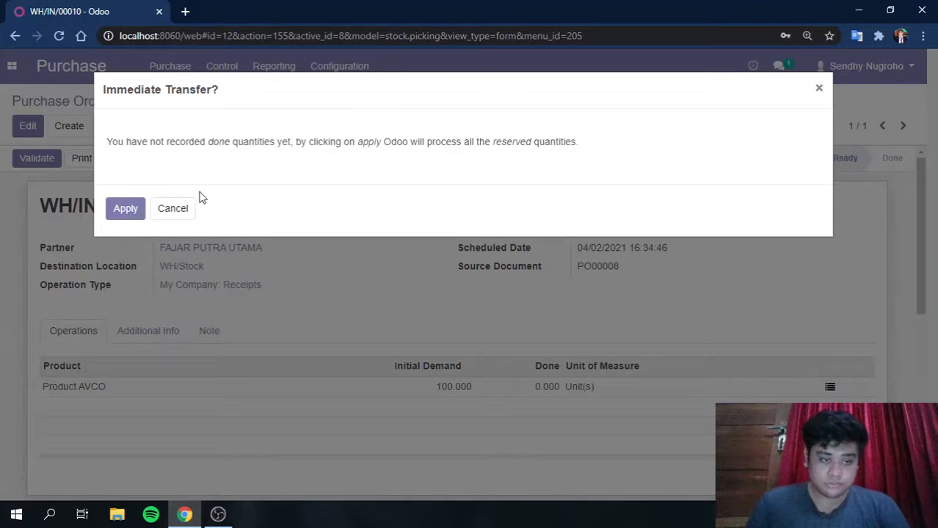
left_click(121, 210)
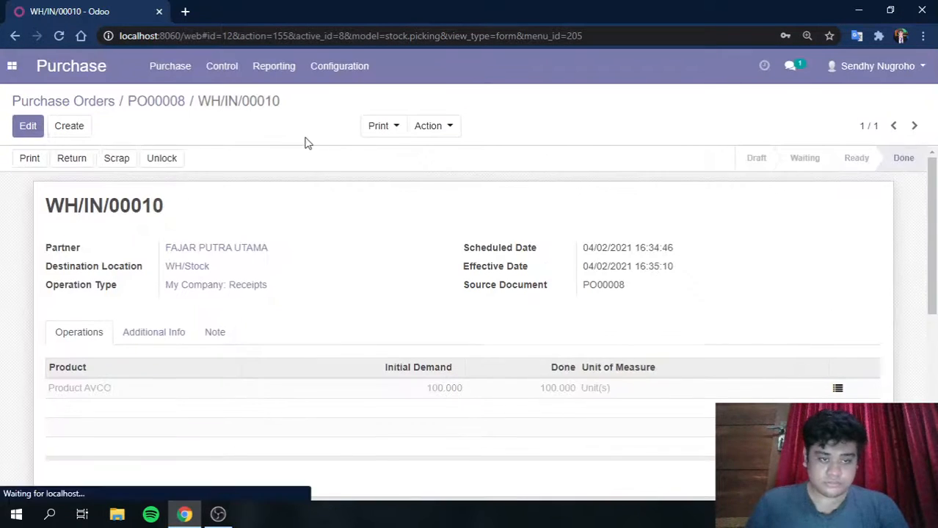
- Switch to the Inventory app, retrieve the inventory valuation report, and check it for Product AVCO
left_click(12, 68)
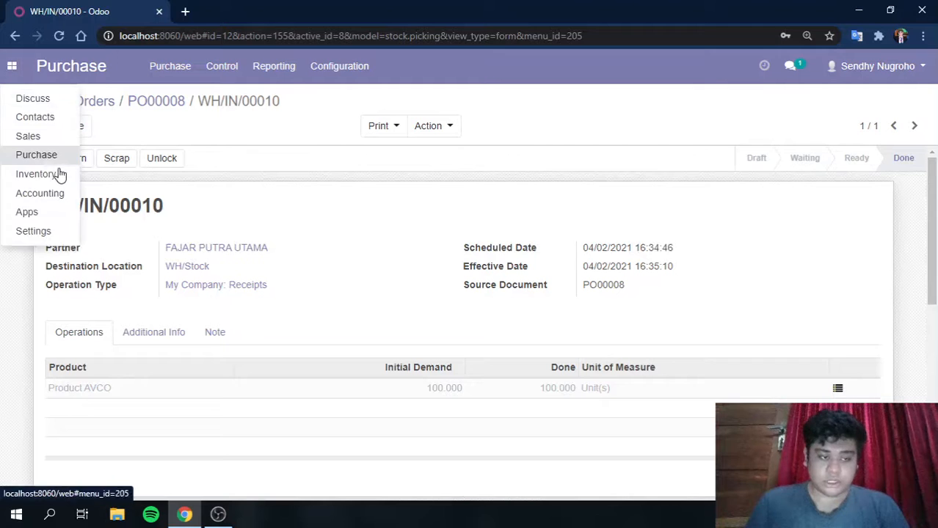
left_click(59, 174)
left_click(359, 66)
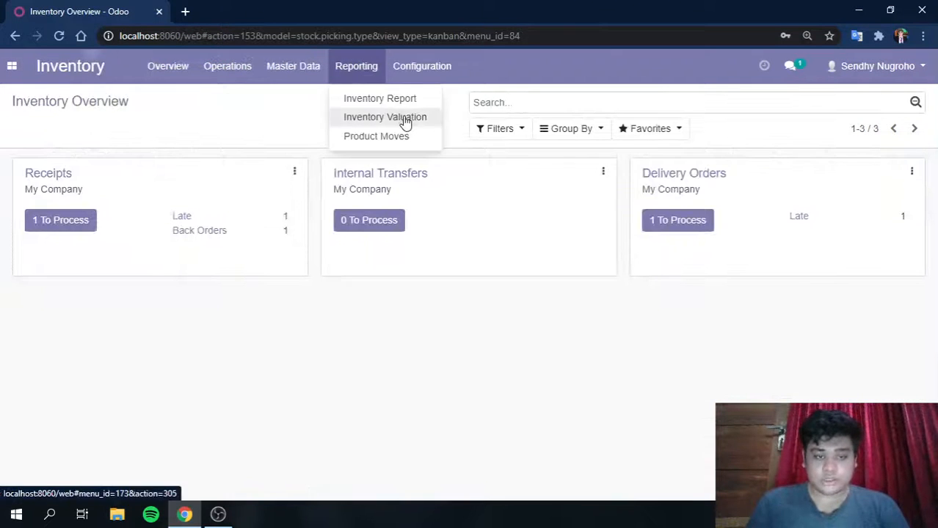
left_click(405, 119)
left_click(204, 244)
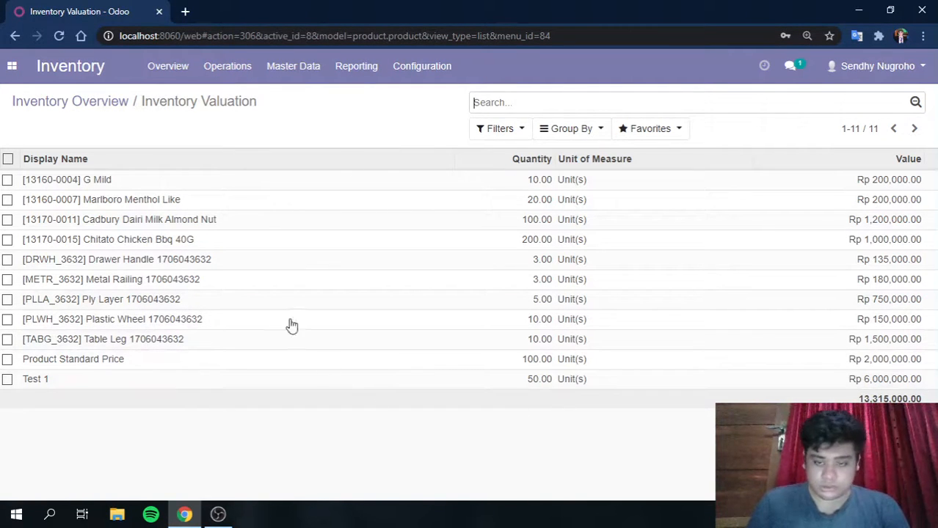
left_click(239, 73)
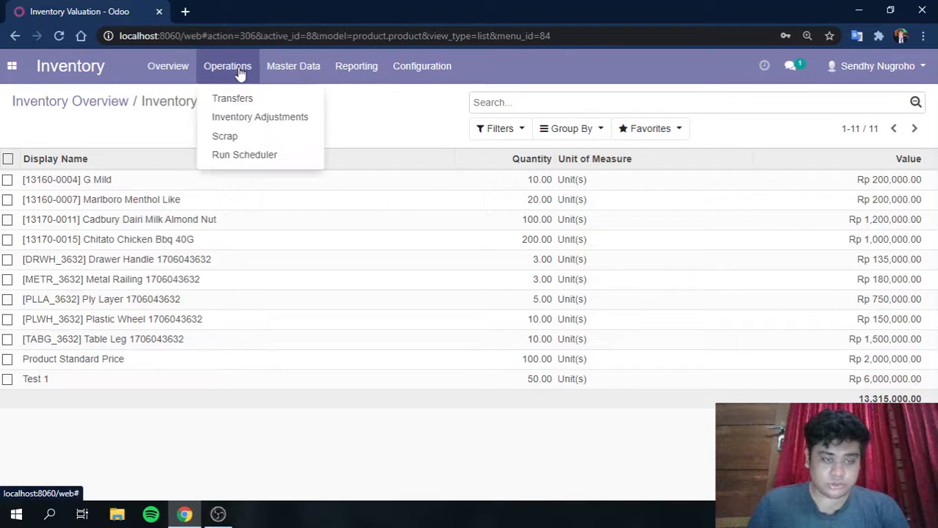
- Open the pending receipt from the inventory overview and check which products it contains
left_click(163, 70)
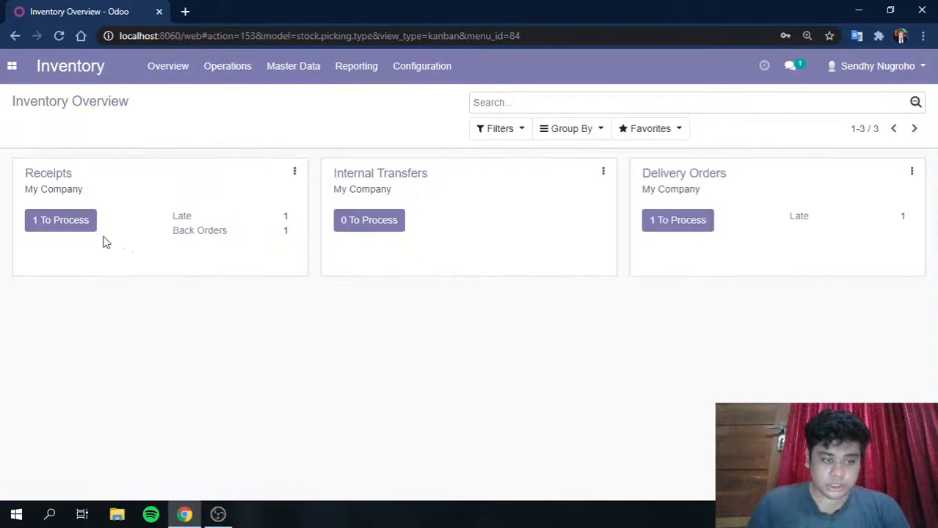
left_click(71, 218)
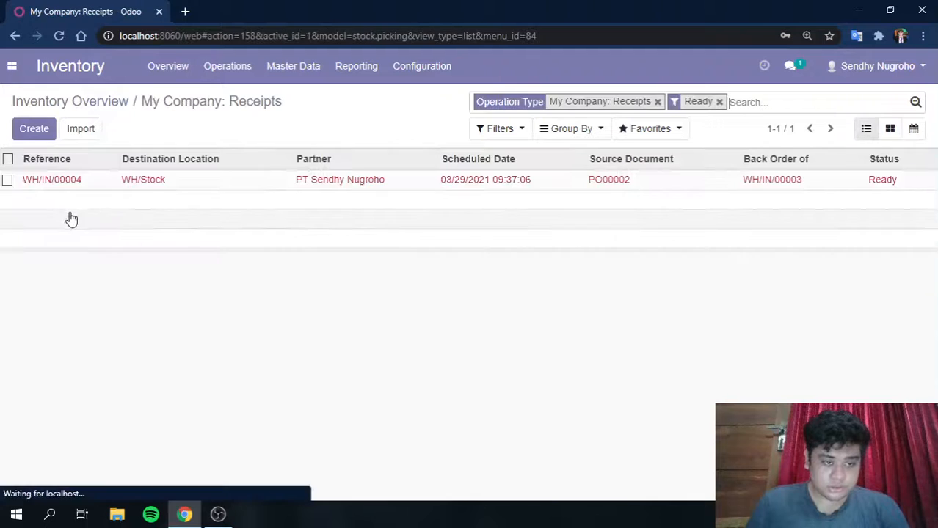
left_click(136, 189)
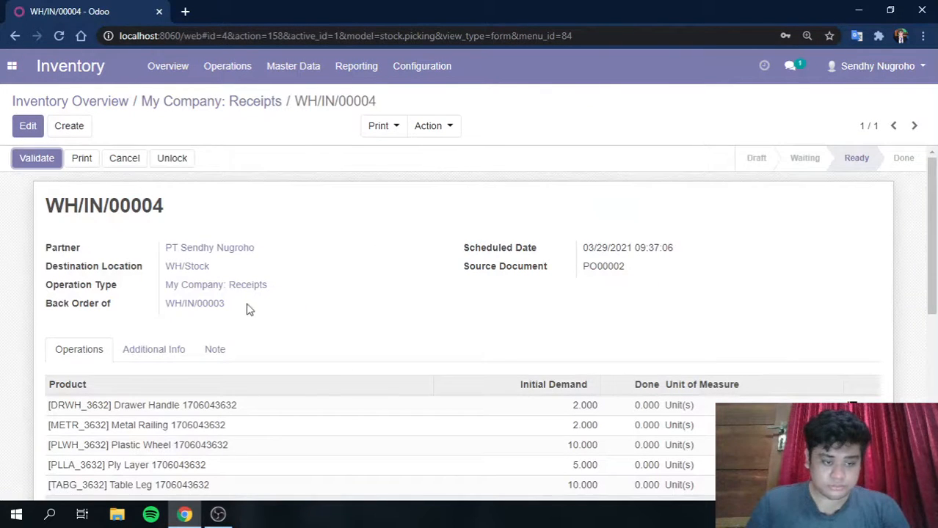
scroll(259, 311, "down", 1)
scroll(260, 312, "up", 1)
- Retrieve the valuation report for the current inventory again, look for Product AVCO, and return to the inventory overview
left_click(356, 66)
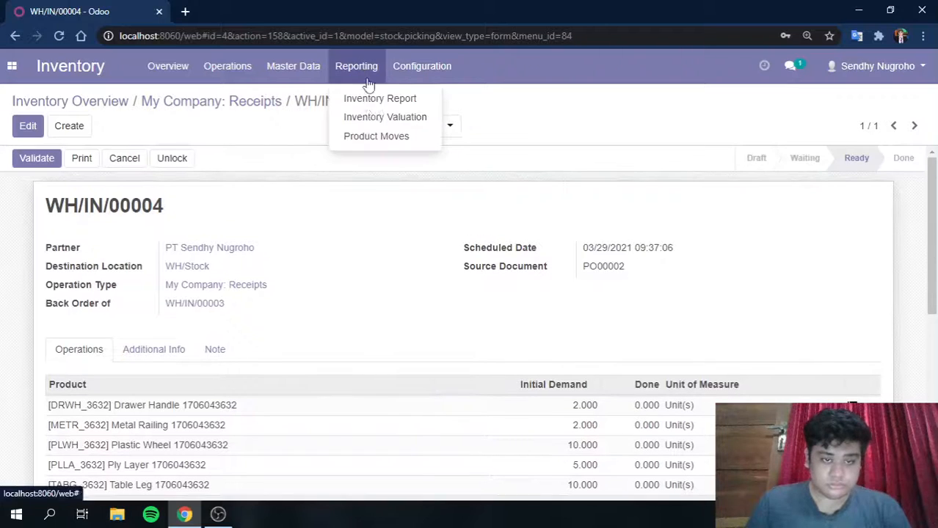
left_click(381, 120)
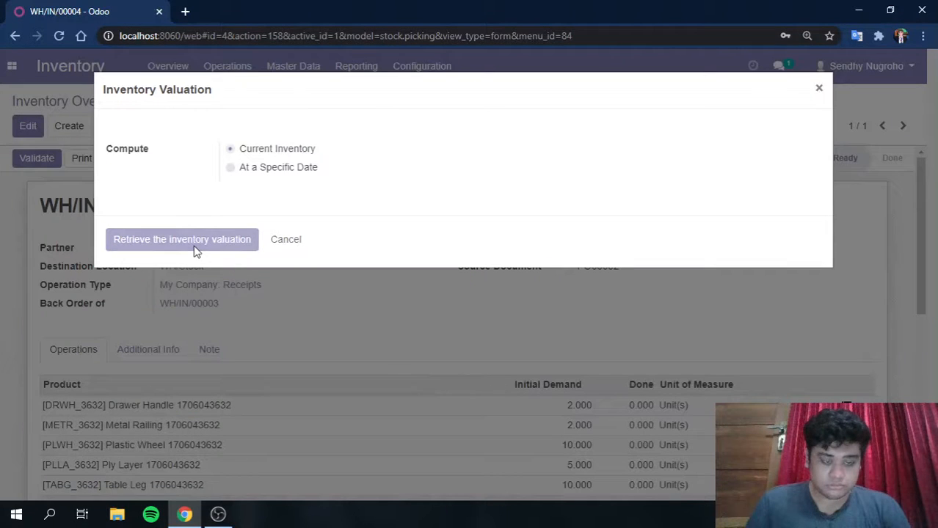
left_click(182, 239)
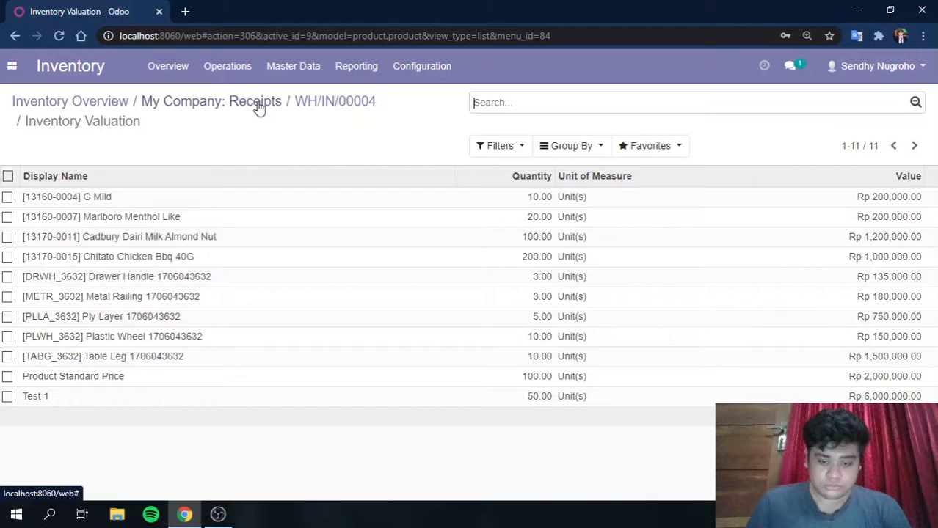
left_click(167, 66)
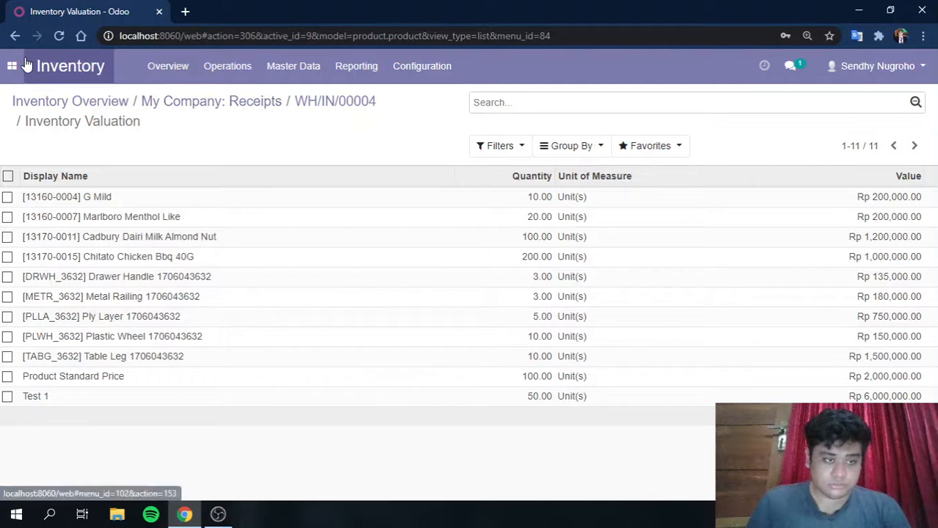
- Switch to the Purchase app, search the unfiltered product list for "product", and check the details of Product AVCO
left_click(13, 66)
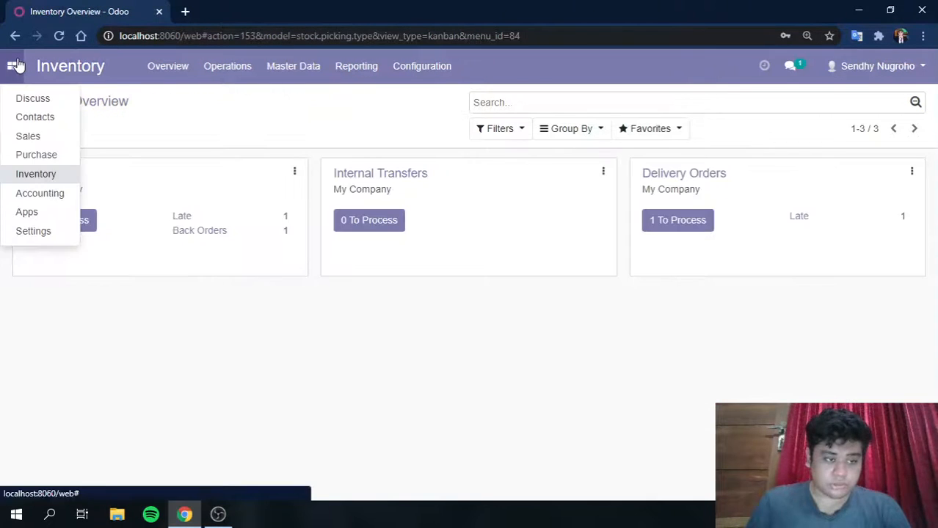
left_click(49, 156)
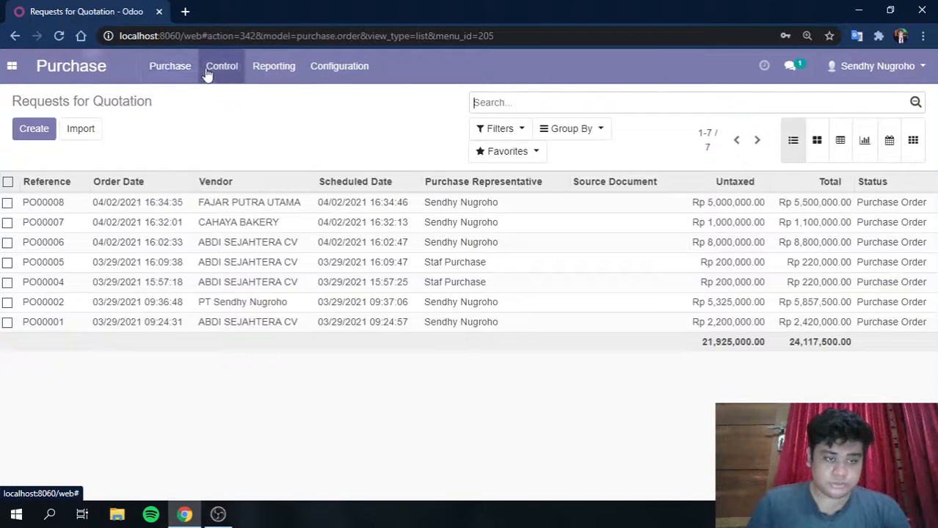
left_click(208, 70)
mouse_move(166, 76)
left_click(178, 155)
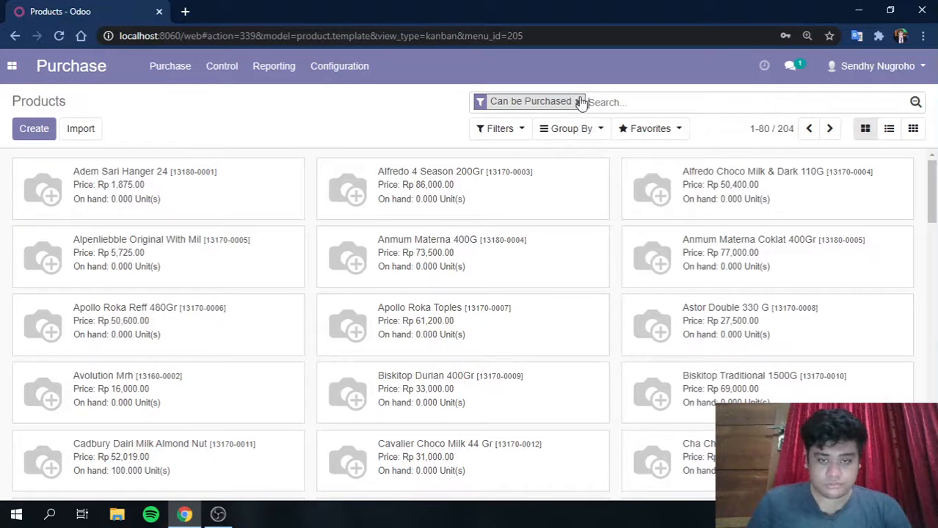
left_click(580, 102)
type("p")
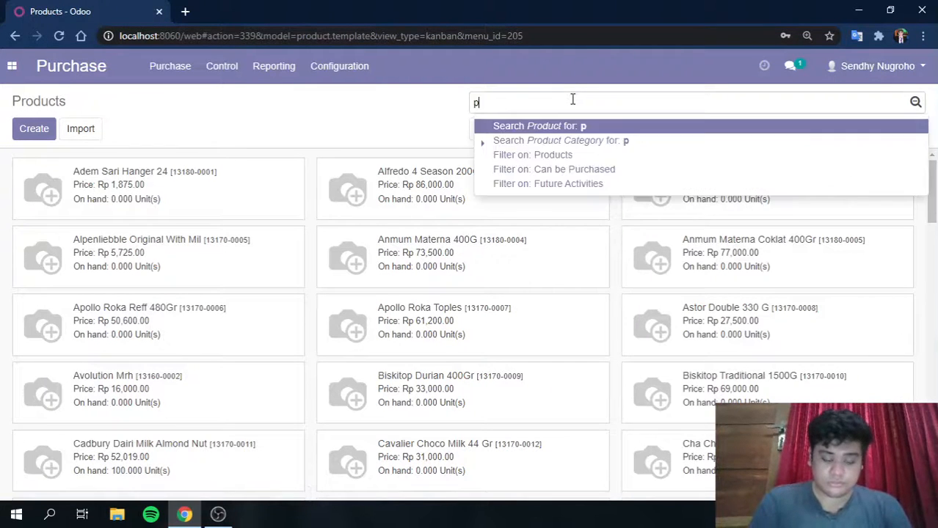
key("BackSpace")
type("product")
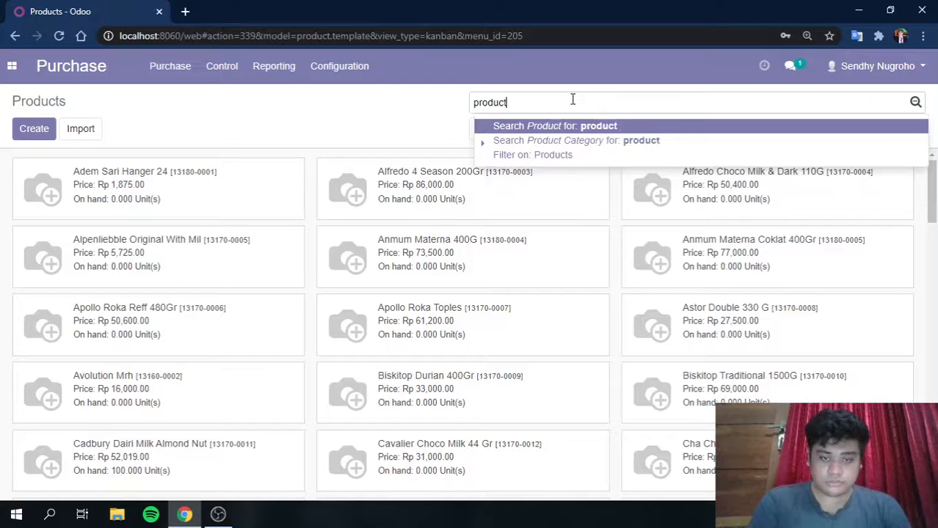
key("Return")
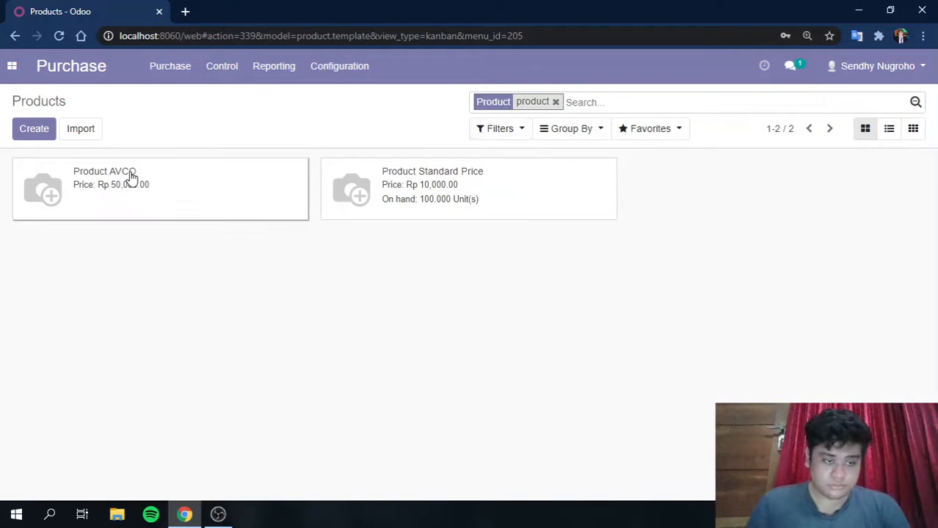
left_click(132, 178)
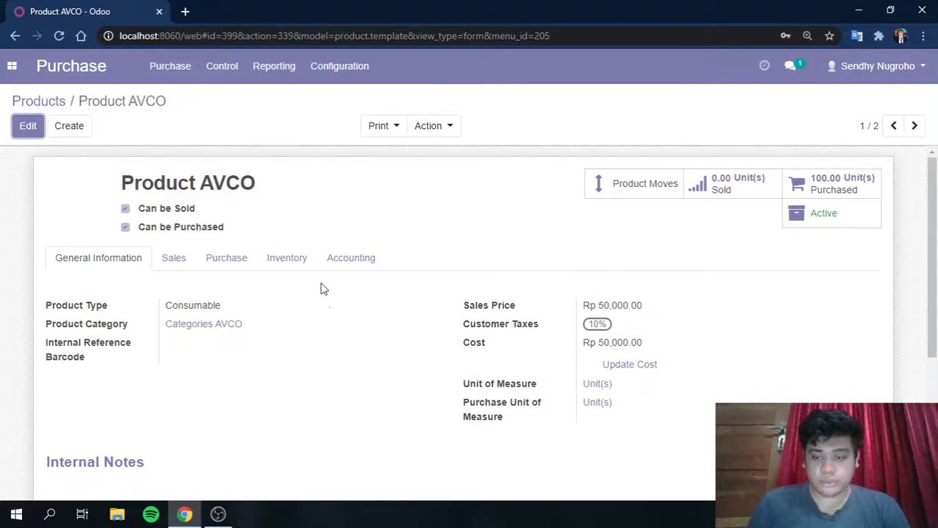
left_click(38, 101)
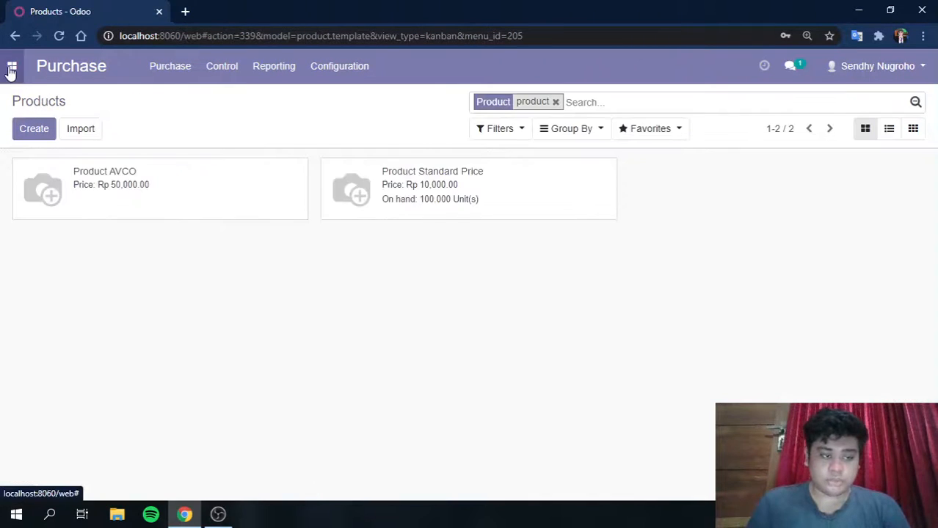
- Create another purchase order with FAJAR PUTRA UTAMA as the vendor
left_click(176, 69)
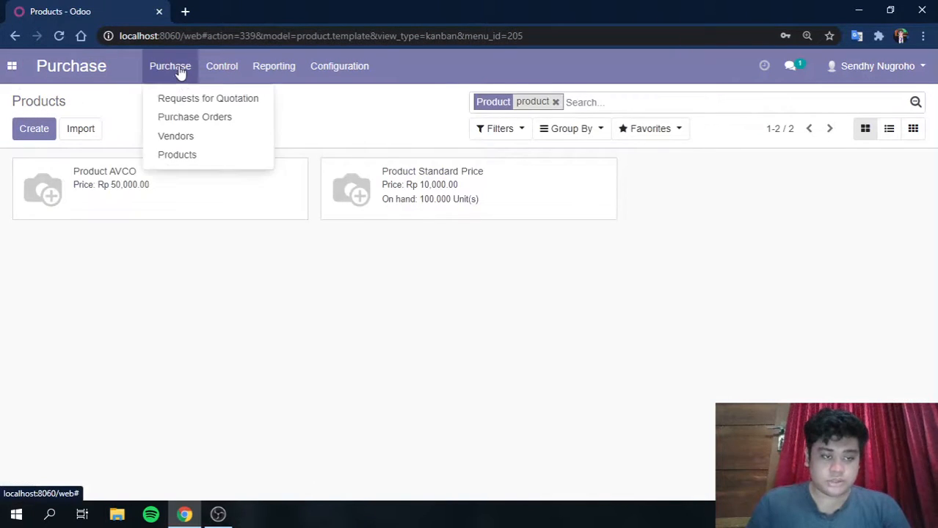
left_click(195, 117)
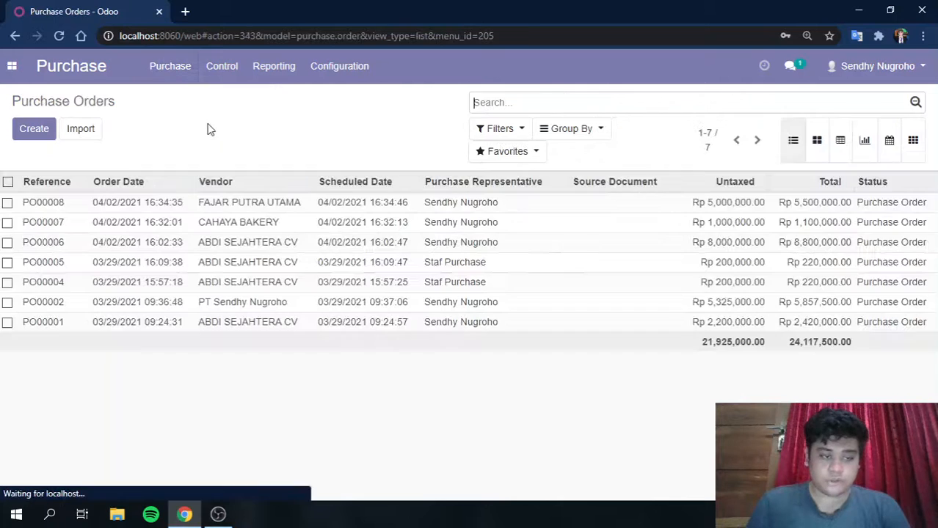
left_click(42, 129)
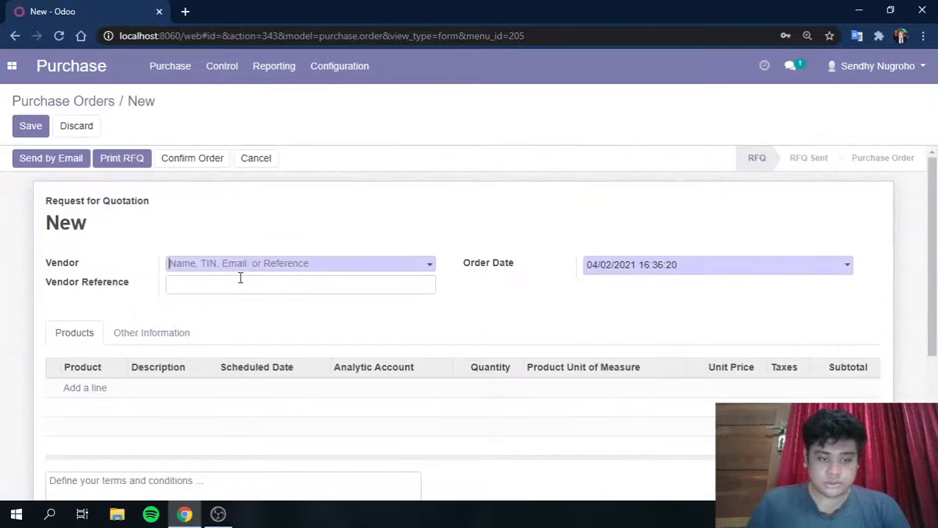
left_click(231, 267)
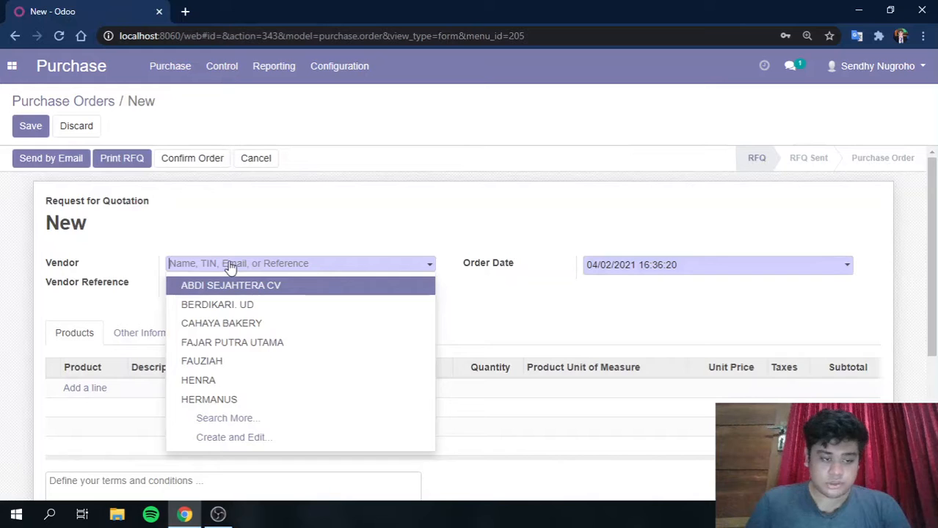
left_click(237, 342)
- Add an order line for Product AVCO with a quantity of 50 and a unit price of 40000
left_click(98, 394)
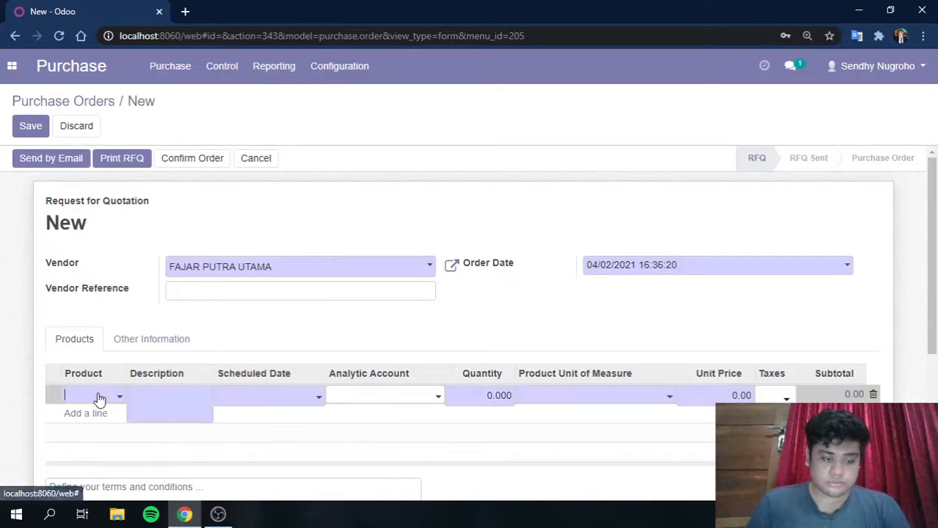
left_click(114, 400)
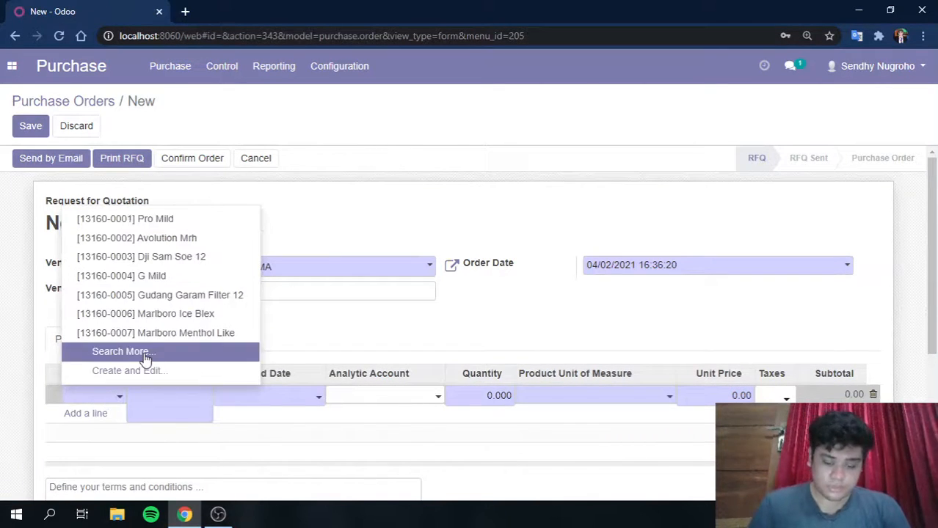
type("product")
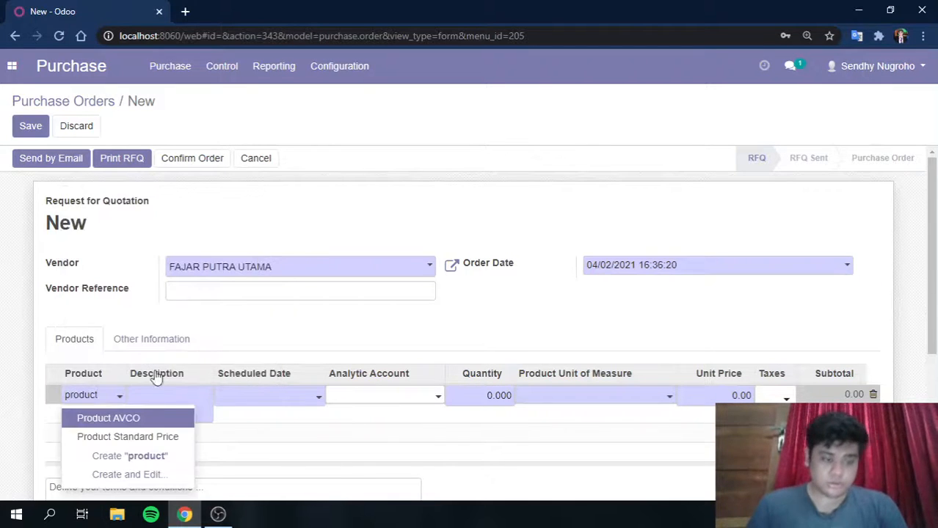
left_click(156, 419)
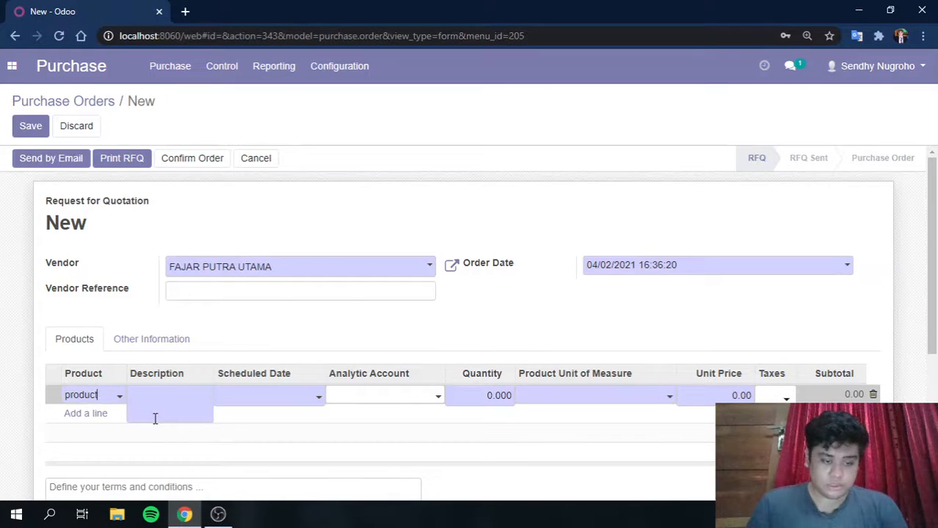
left_click(496, 395)
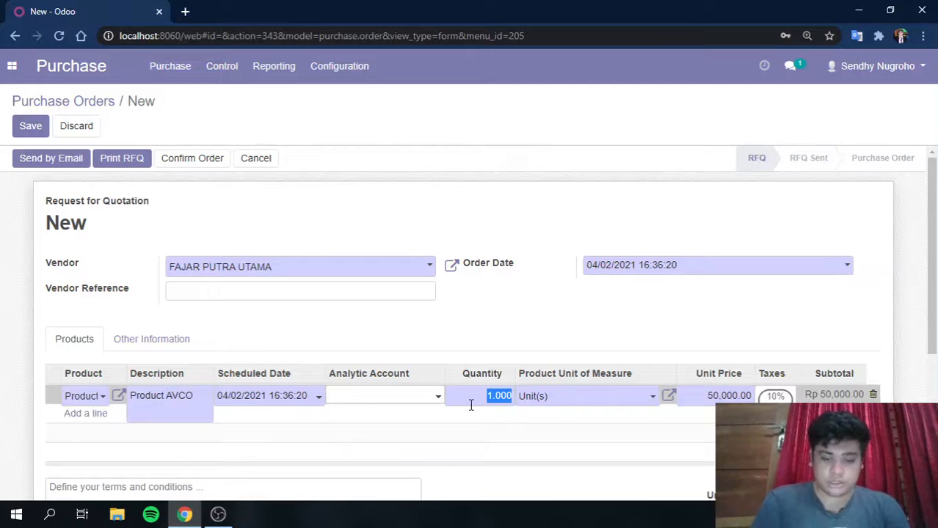
type("50")
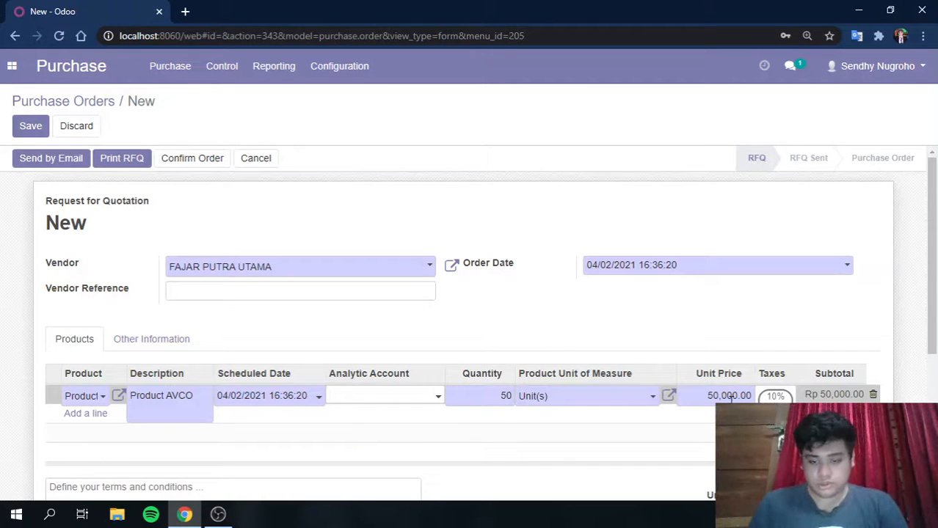
left_click(731, 397)
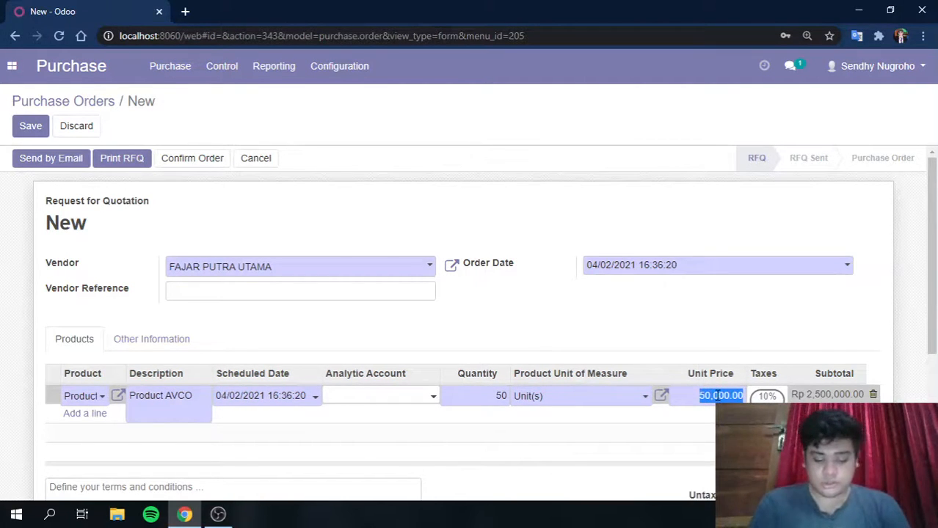
type("40000")
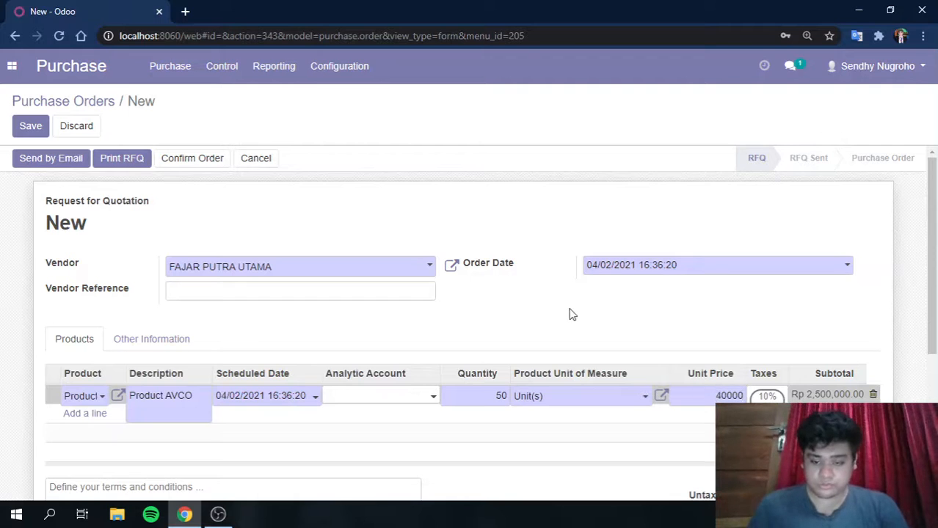
left_click(572, 314)
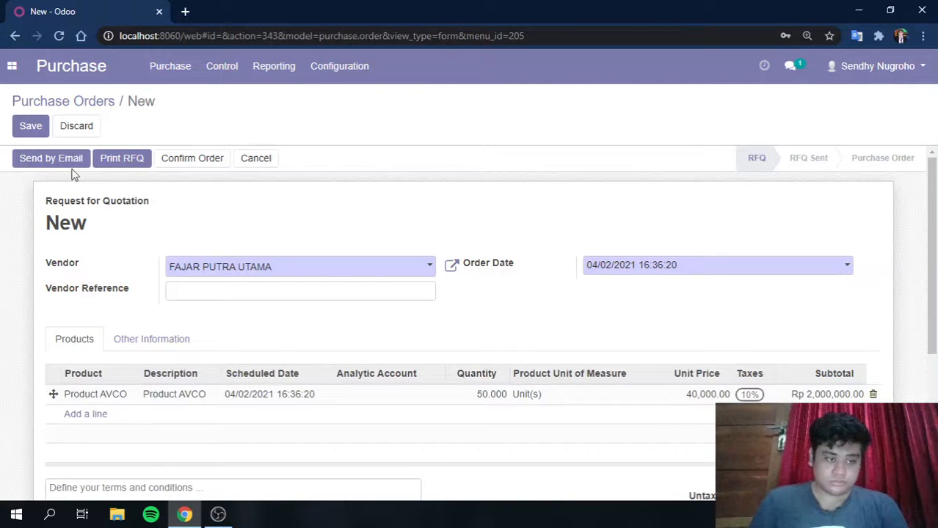
- Save and confirm the order for 50 units of Product AVCO, and validate the receipt of all its reserved quantities
left_click(23, 127)
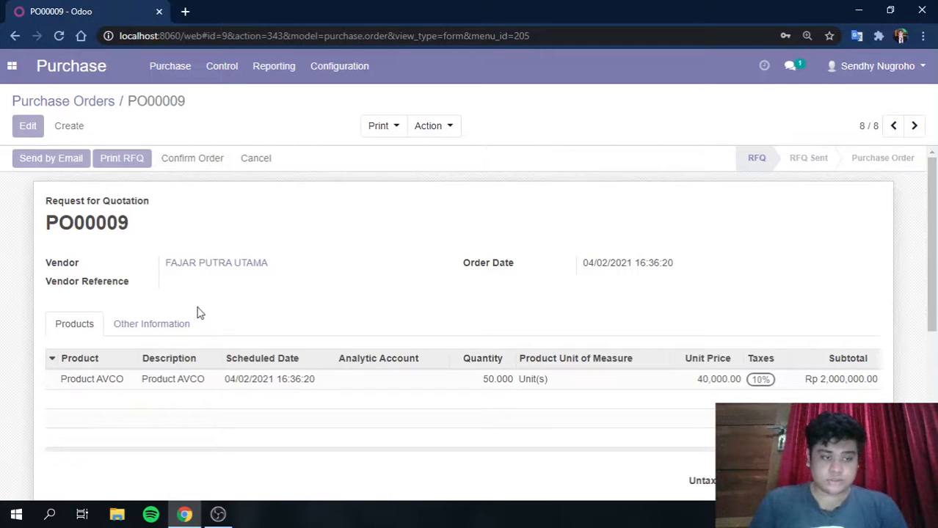
left_click(66, 168)
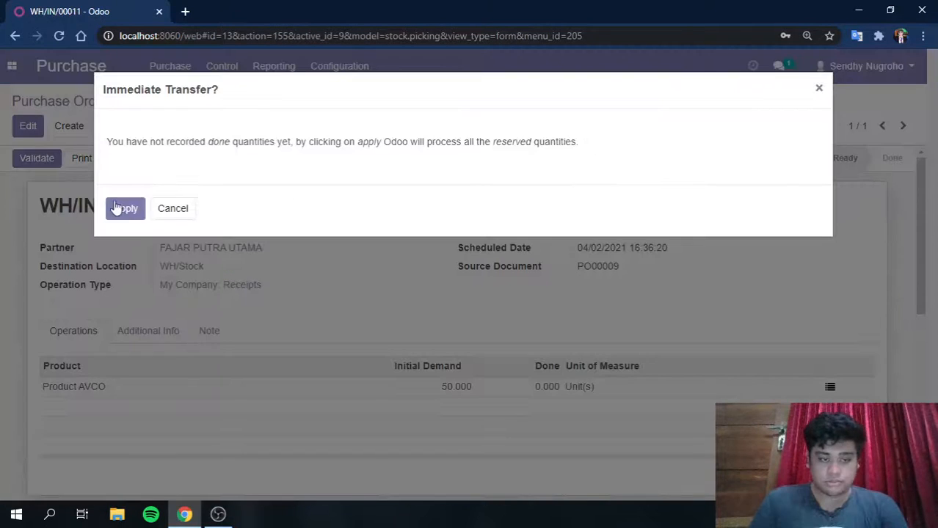
left_click(119, 208)
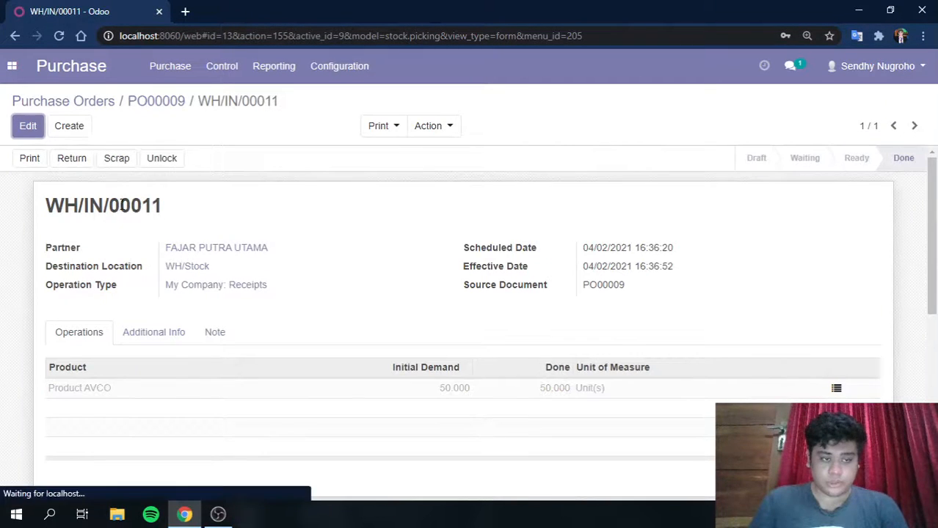
- Open the Purchase product list, remove the Can be Purchased filter, and search for "product"
left_click(102, 104)
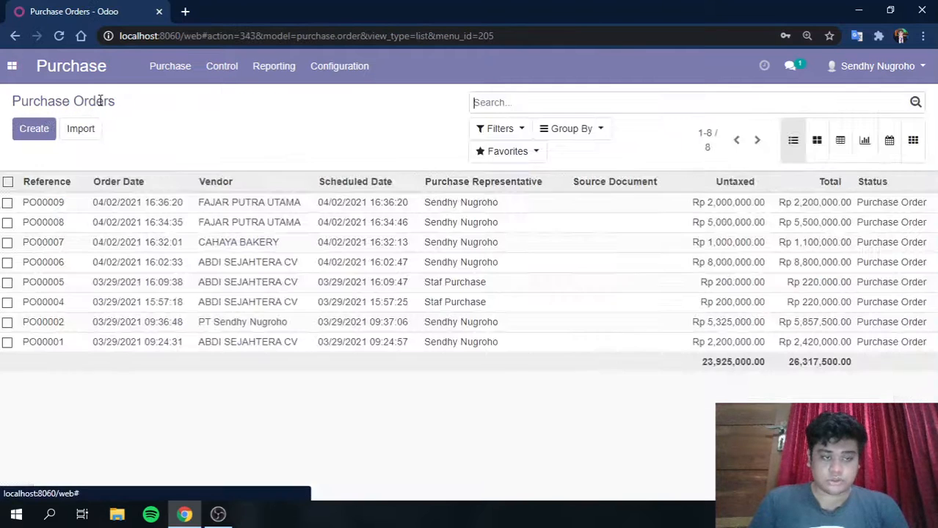
left_click(193, 81)
mouse_move(201, 84)
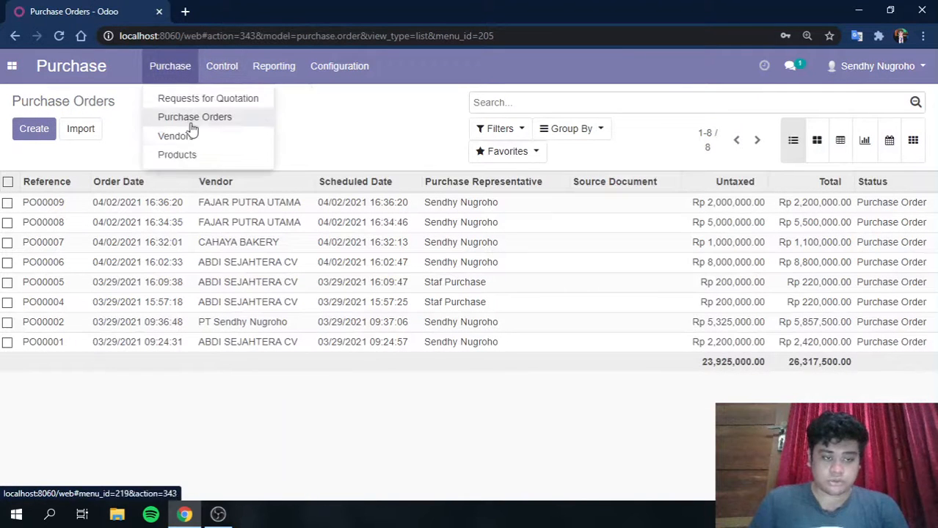
left_click(178, 155)
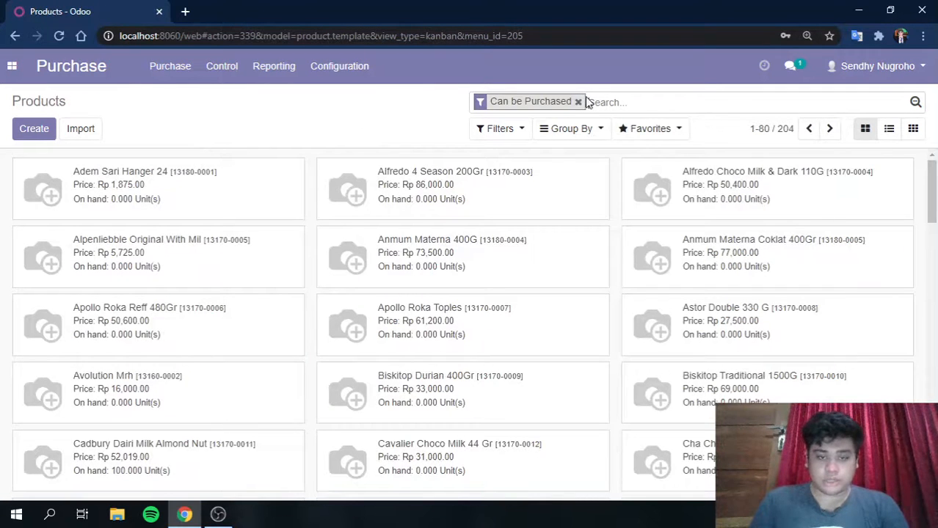
left_click(579, 101)
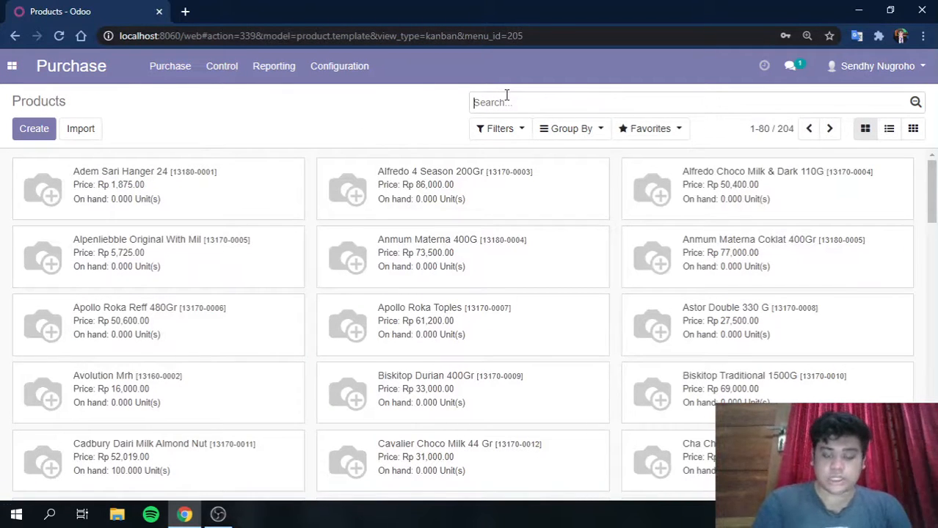
type("product")
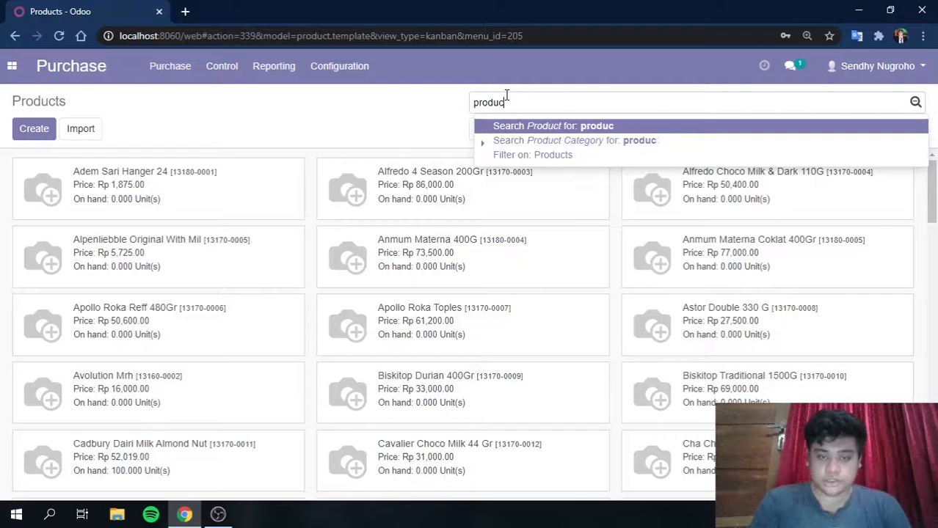
key("Return")
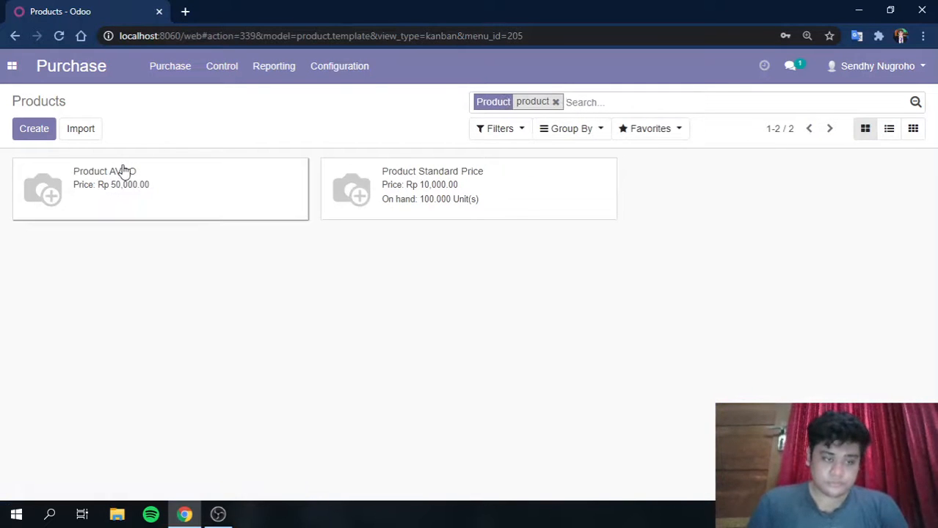
- Check the general information and cost of Product AVCO, and clear the search on returning to the product list
left_click(125, 171)
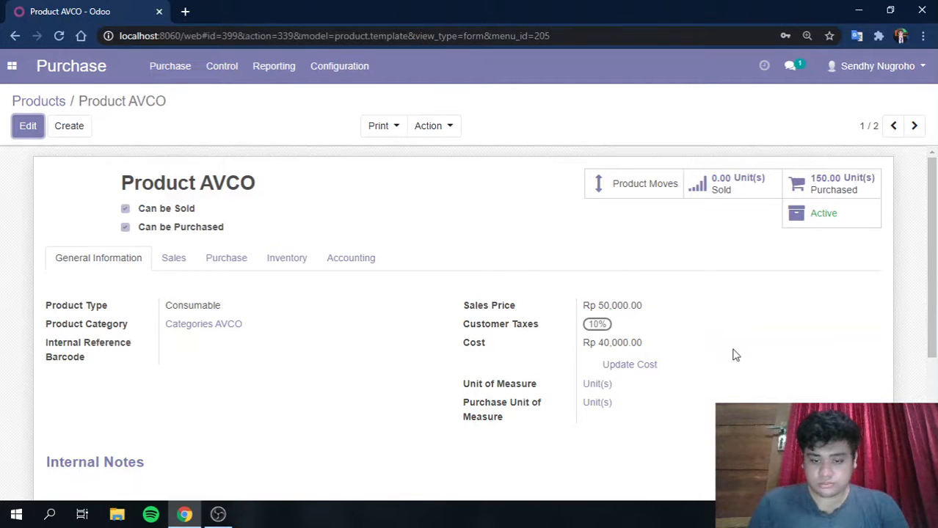
scroll(674, 379, "down", 2)
scroll(676, 382, "up", 2)
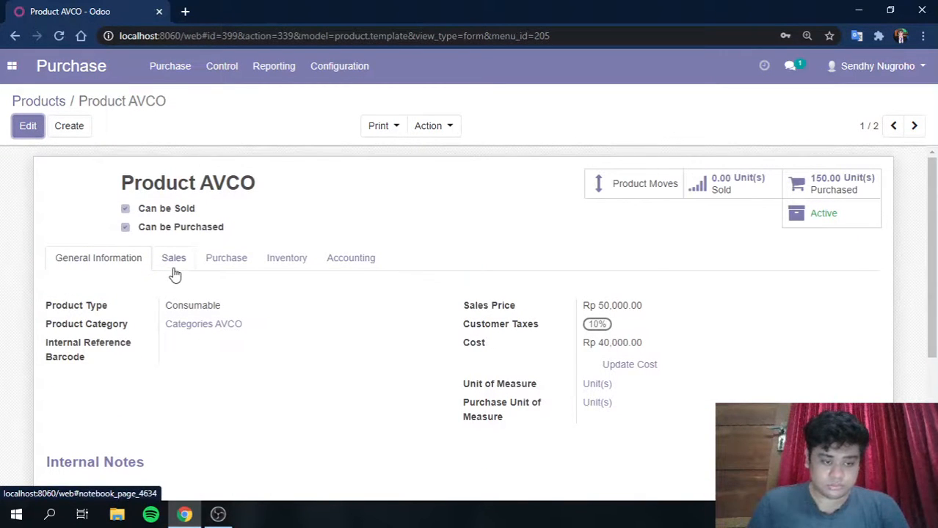
scroll(700, 296, "down", 1)
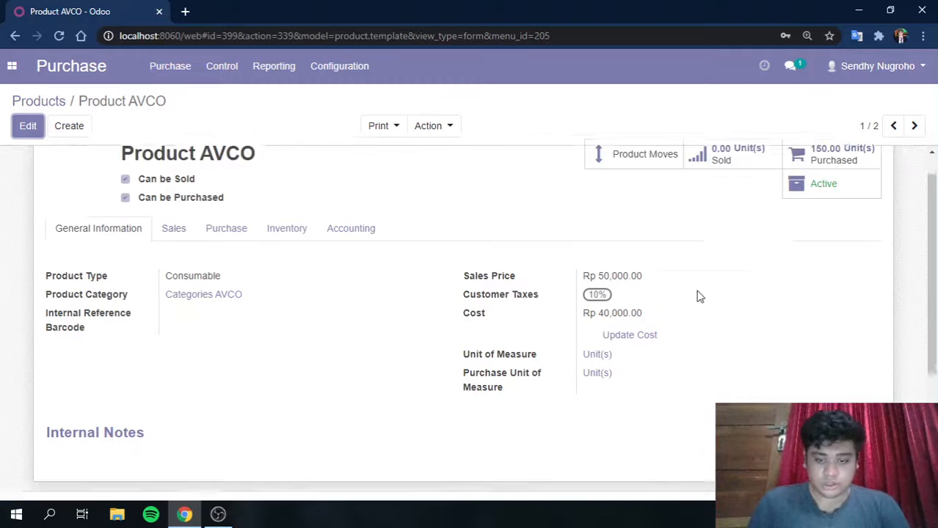
scroll(683, 298, "up", 1)
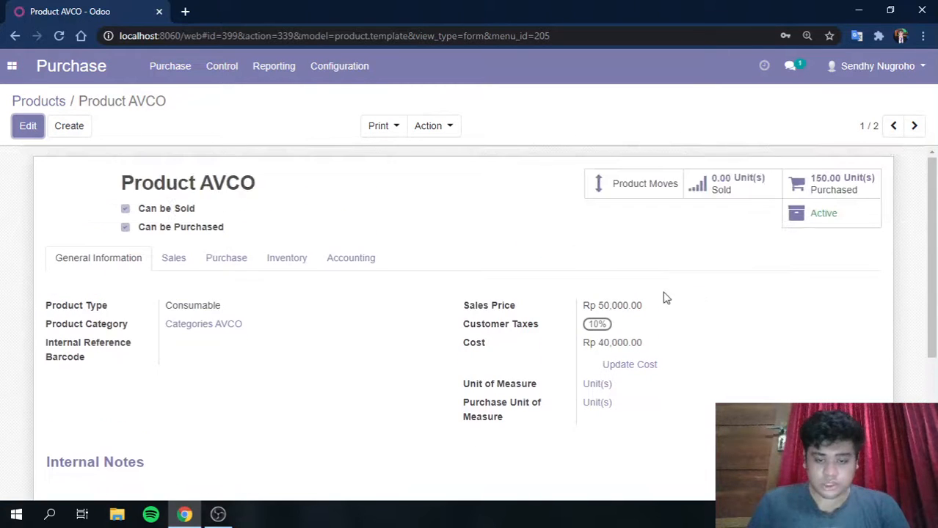
left_click(55, 104)
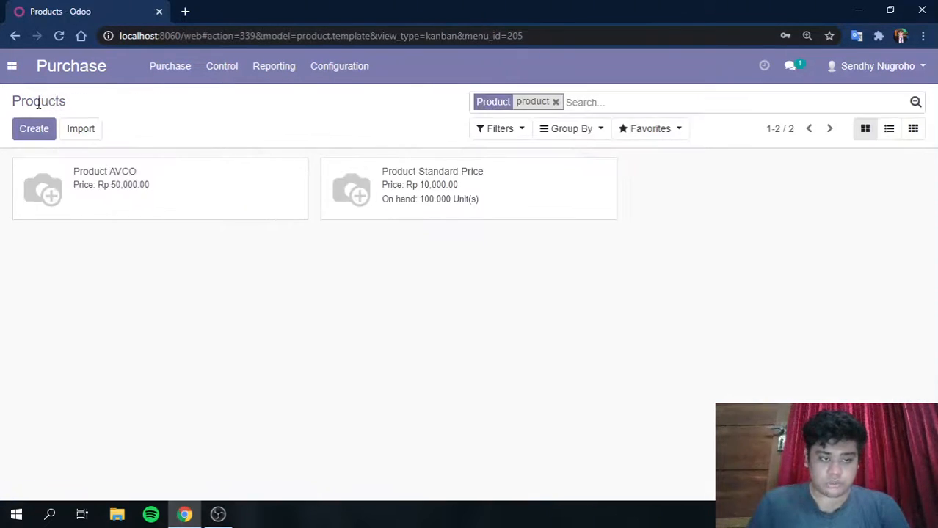
left_click(556, 102)
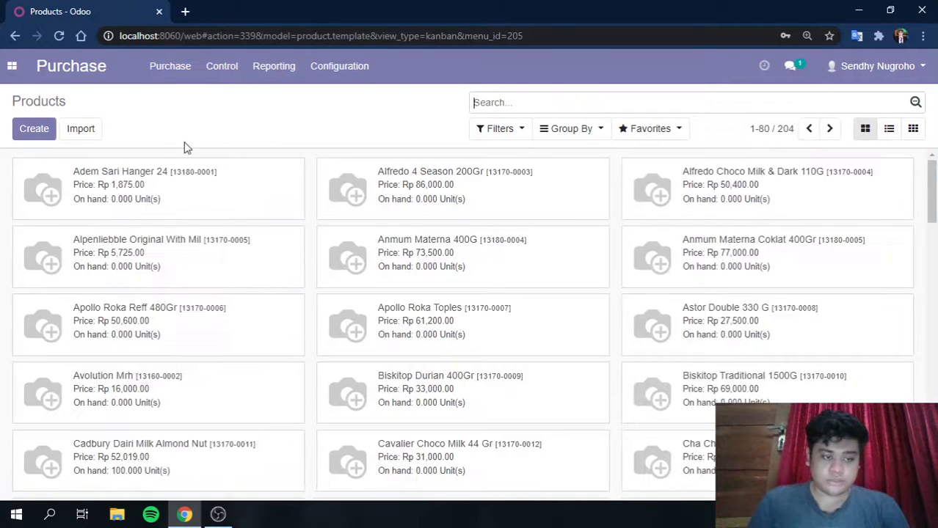
left_click(12, 65)
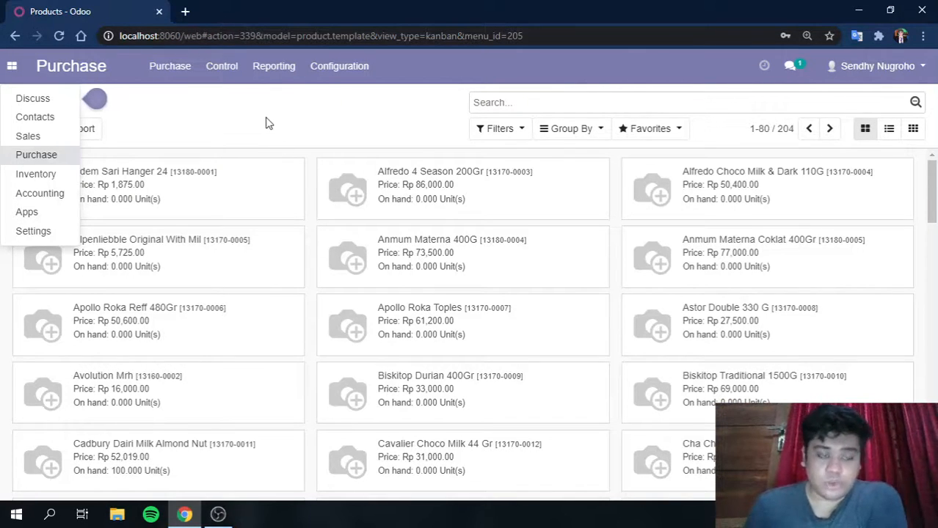
left_click(15, 66)
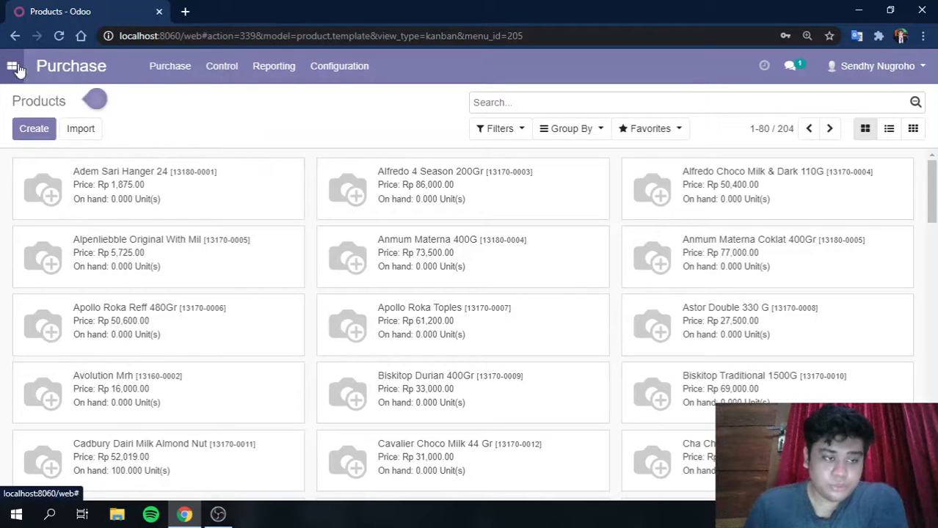
left_click(12, 67)
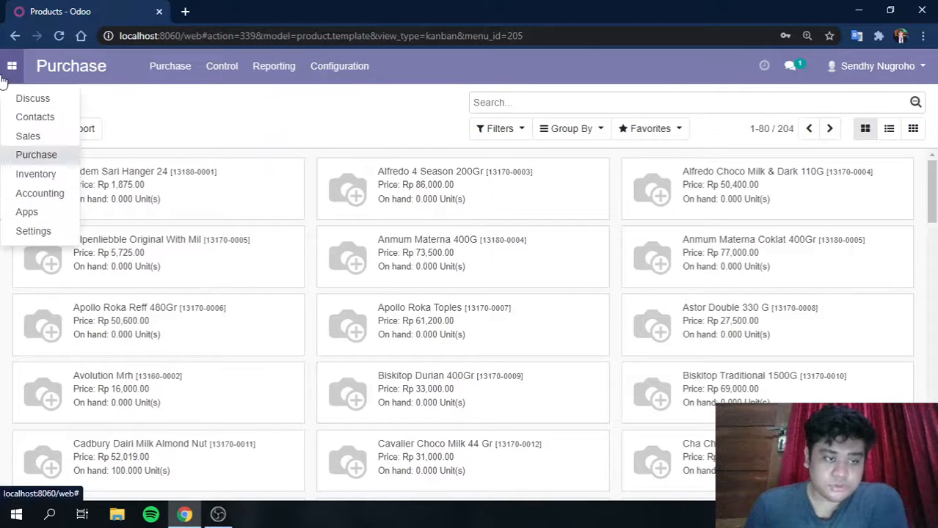
left_click(40, 155)
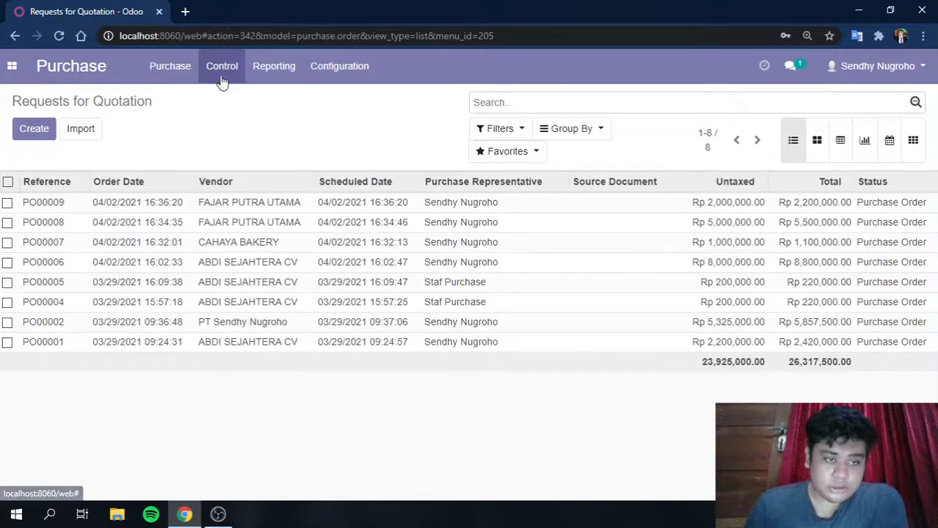
- Switch to the Inventory app and create a new product named Product FIFO
left_click(11, 66)
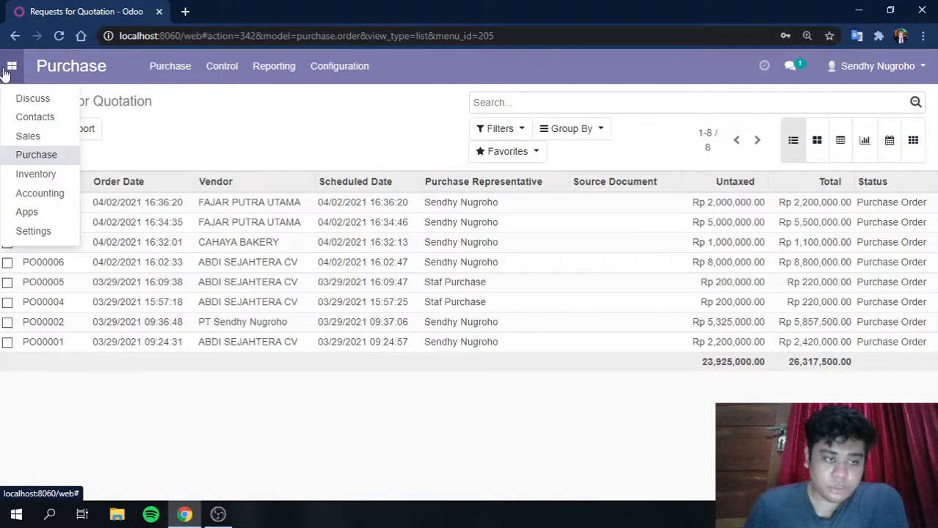
left_click(53, 174)
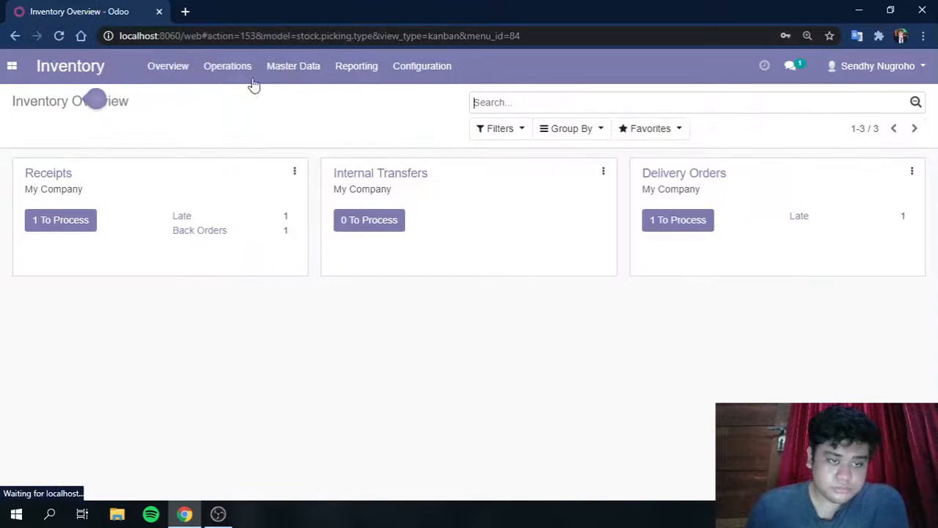
left_click(293, 66)
left_click(300, 99)
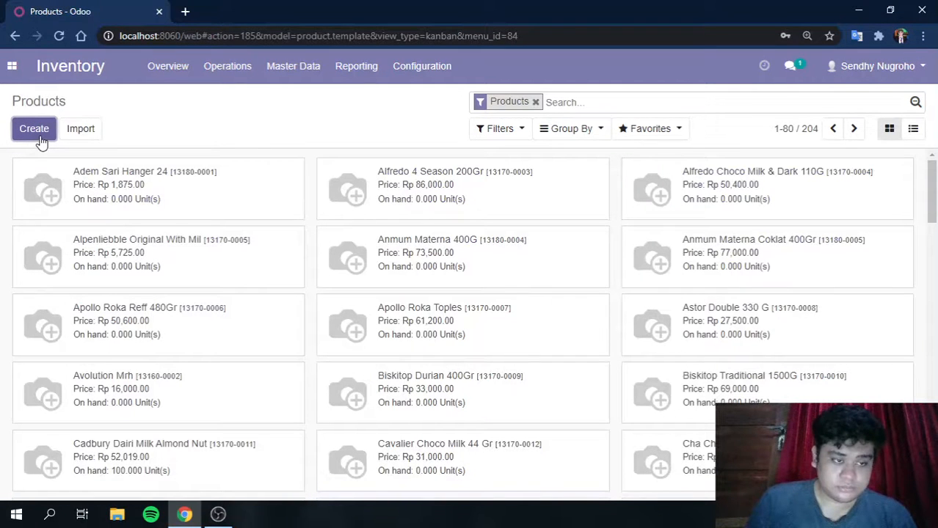
left_click(42, 137)
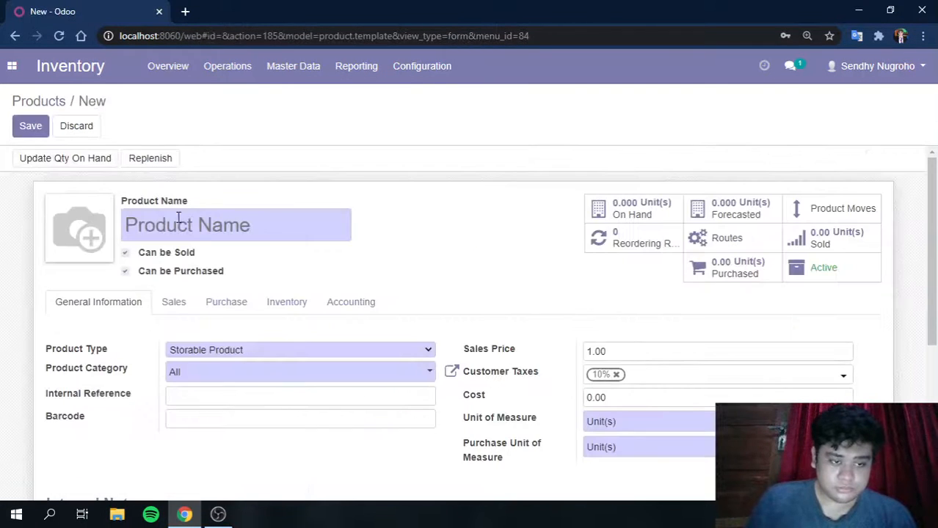
type("prod")
key("BackSpace")
key("BackSpace")
key("BackSpace")
key("BackSpace")
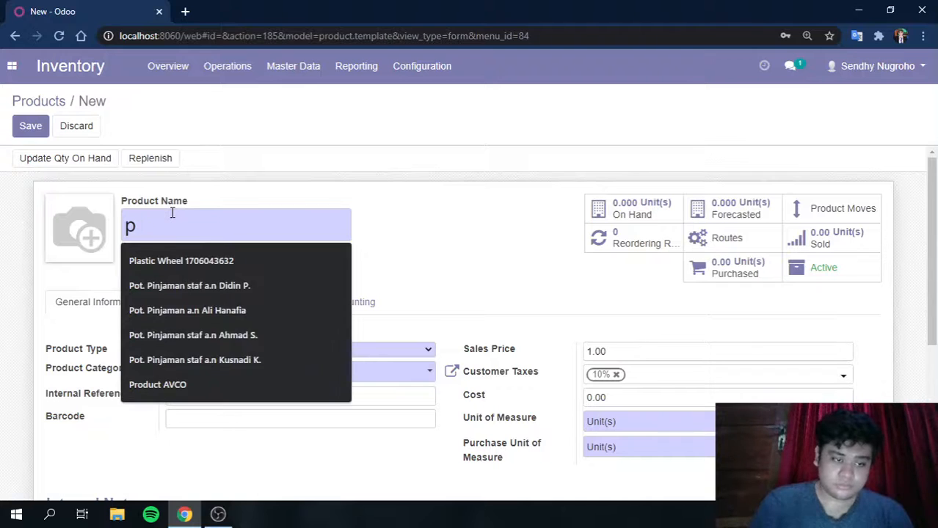
type("Product FIFO")
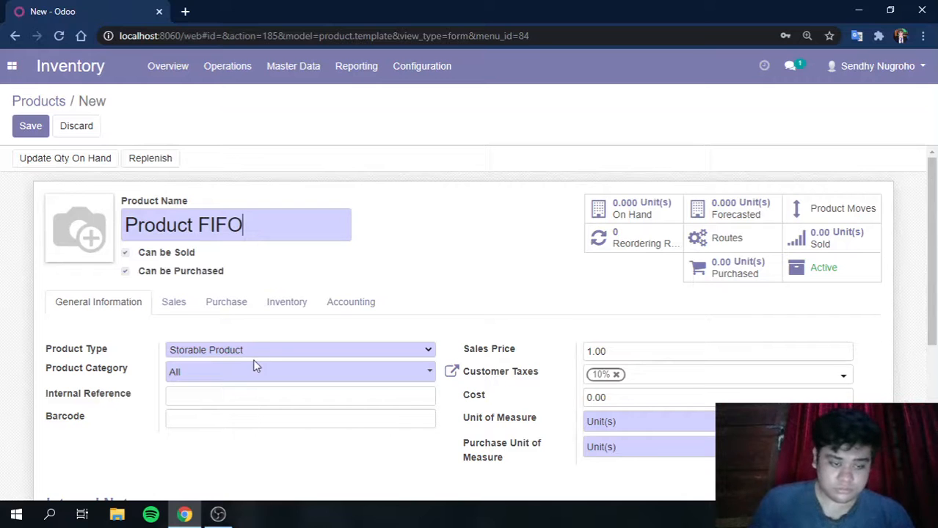
- Assign Product FIFO to Categories FIFO, set its sales price to 100000, and save the product
left_click(217, 376)
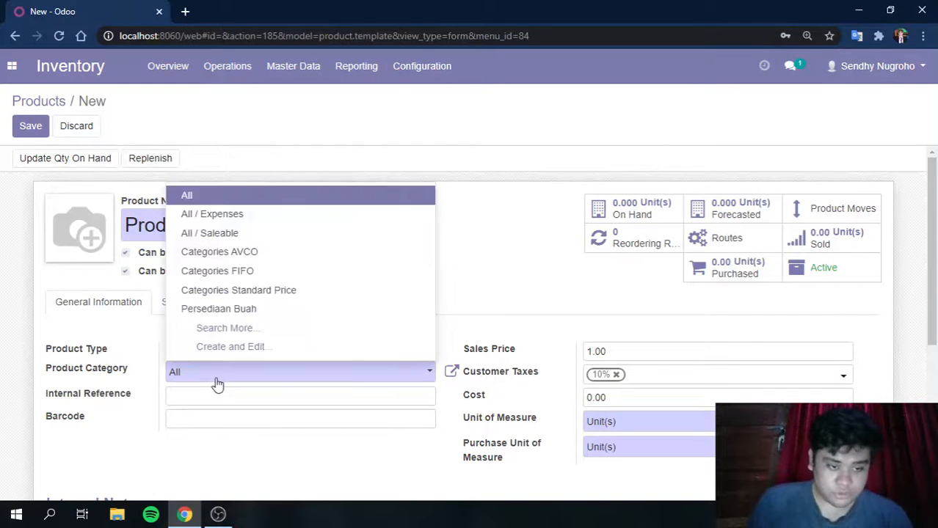
left_click(255, 273)
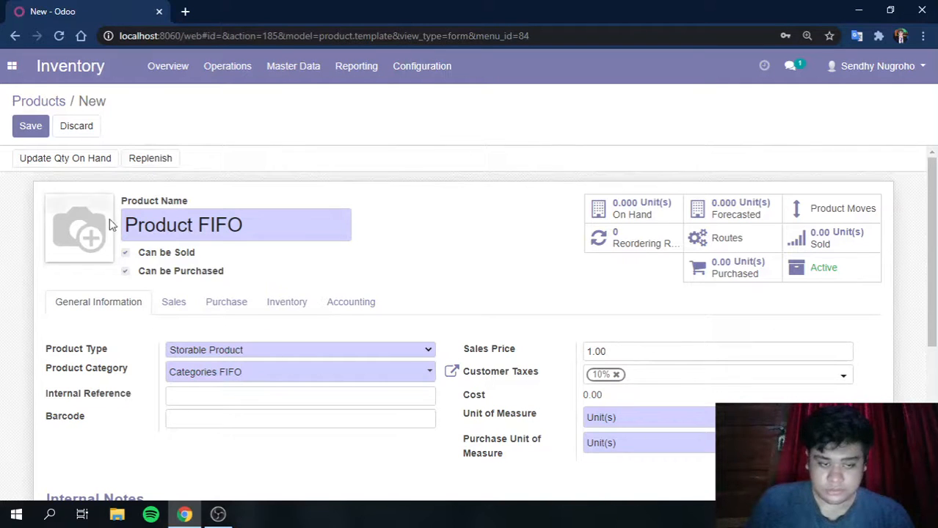
left_click(680, 353)
type("100000")
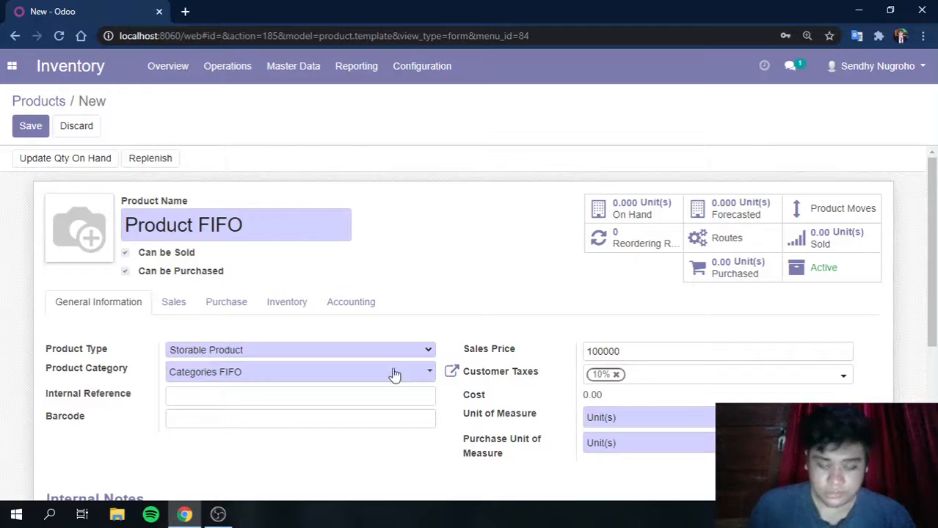
left_click(30, 126)
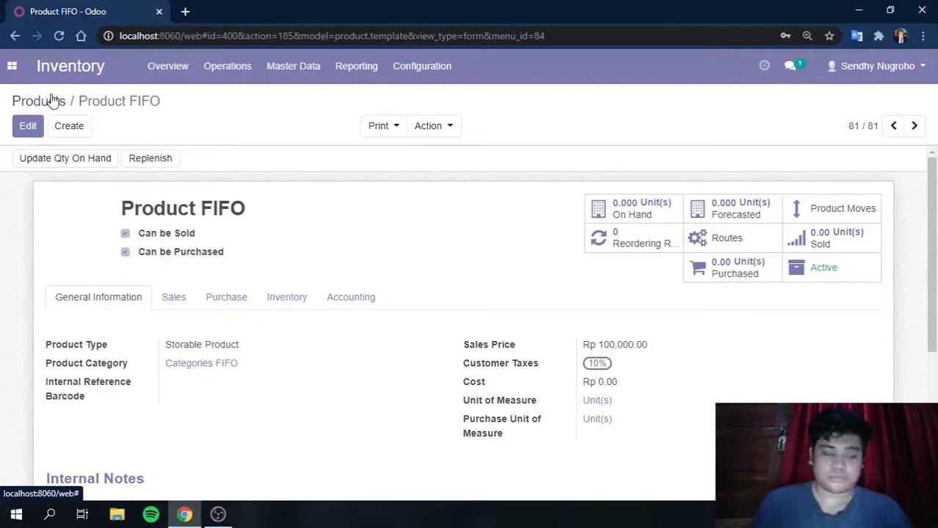
- Switch to the Purchase app and create a request for quotation with FAJAR PUTRA UTAMA as the vendor
left_click(12, 65)
left_click(58, 156)
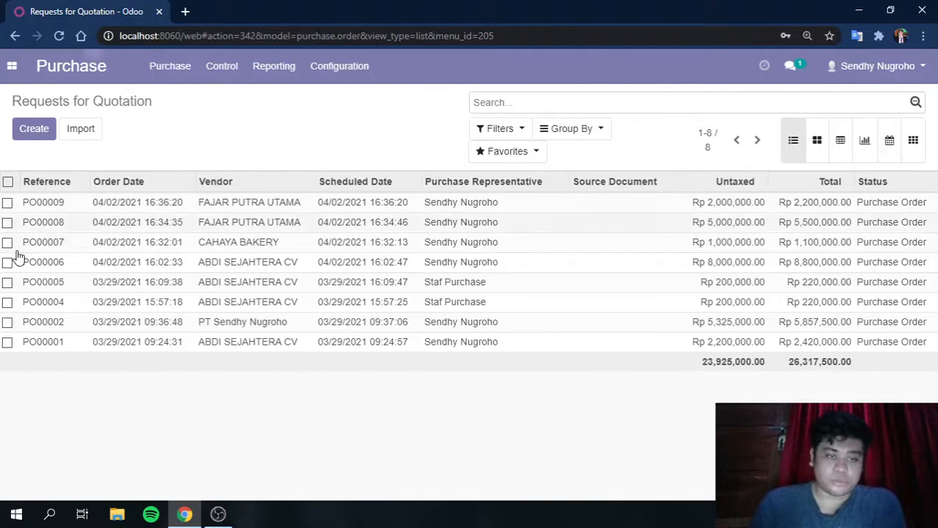
left_click(35, 129)
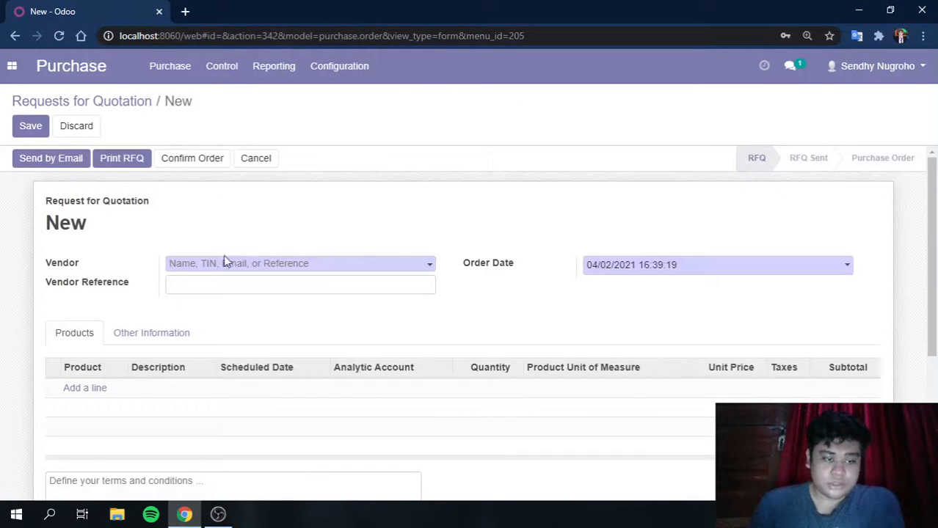
left_click(213, 268)
left_click(220, 348)
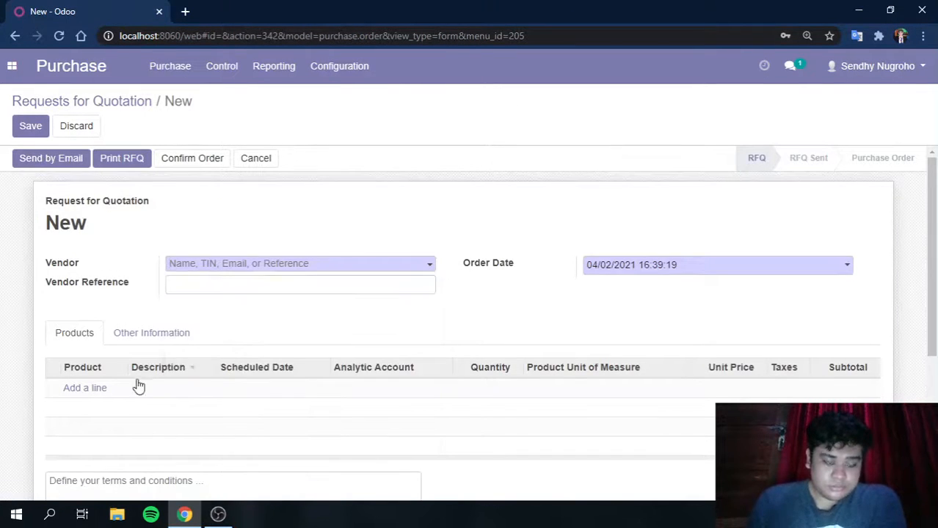
- Add an order line for Product FIFO with a quantity of 10 and a unit price of 10000
left_click(91, 395)
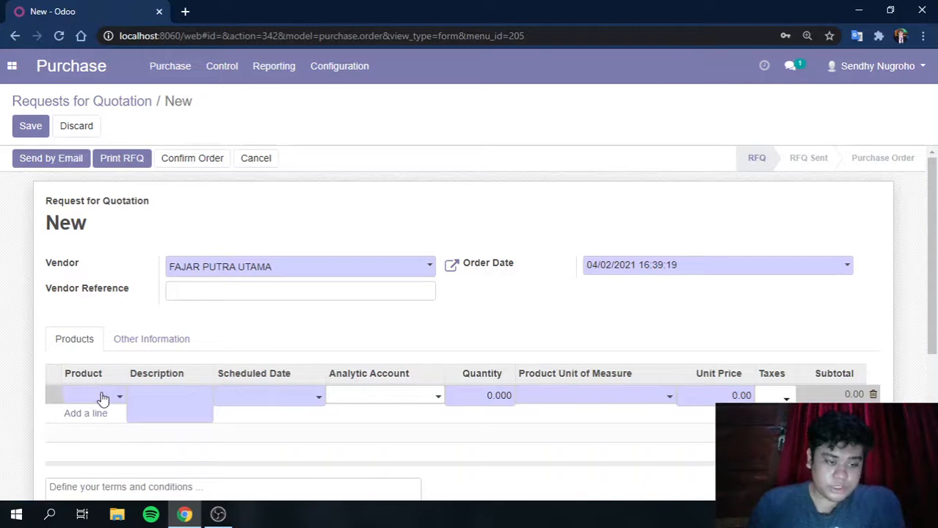
left_click(103, 397)
type("product")
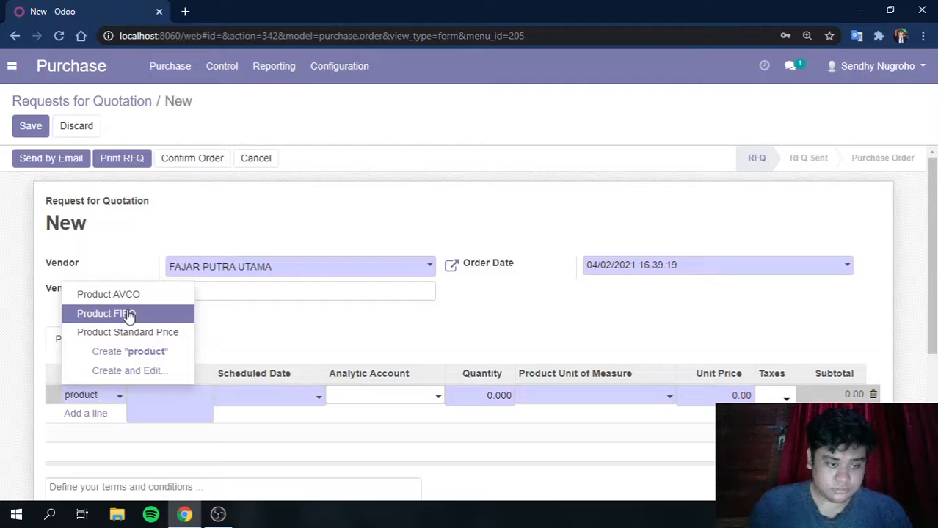
left_click(130, 316)
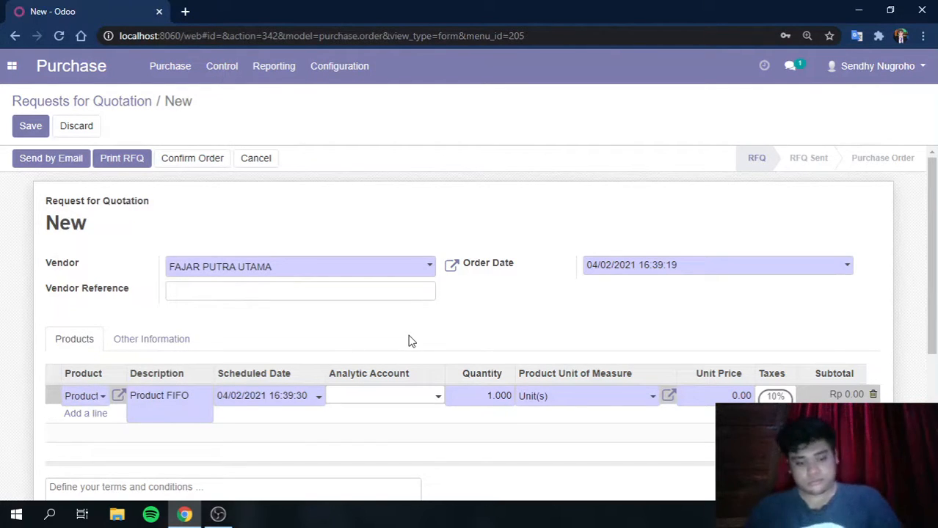
left_click(499, 396)
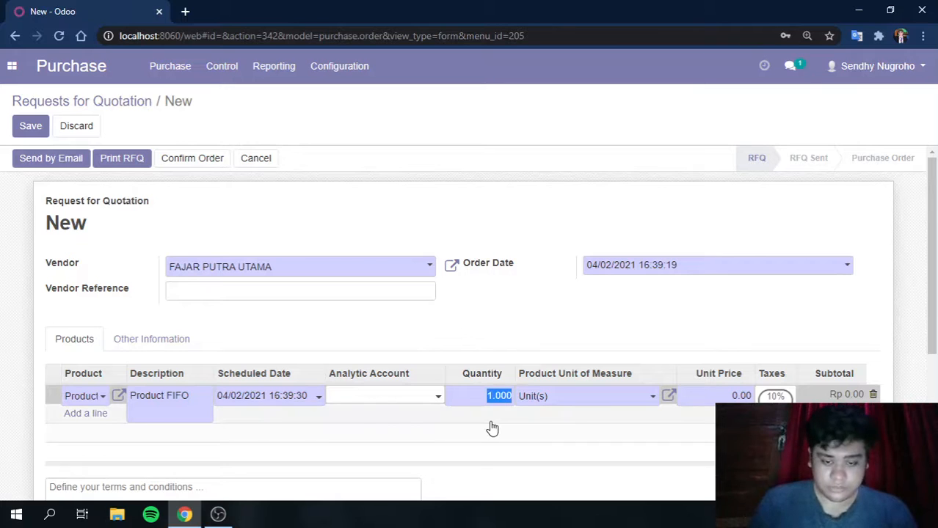
type("10")
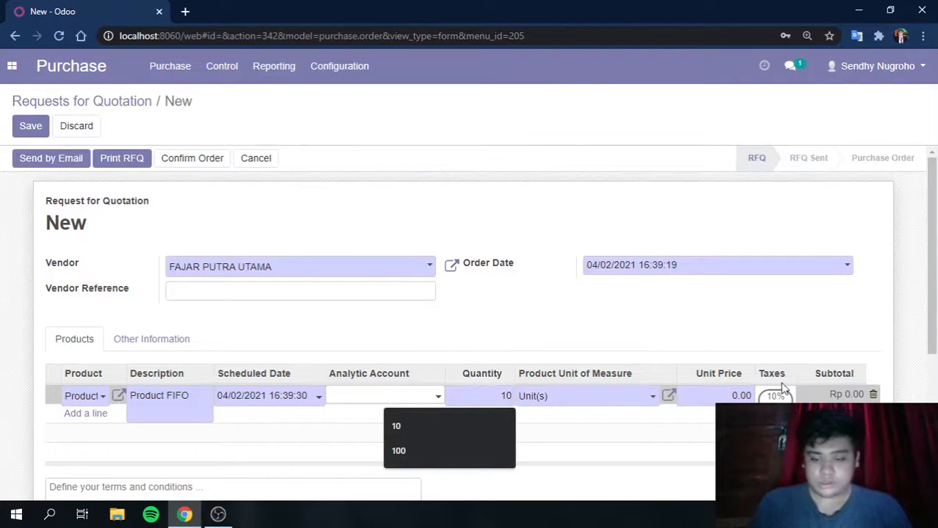
key("Tab")
type("1")
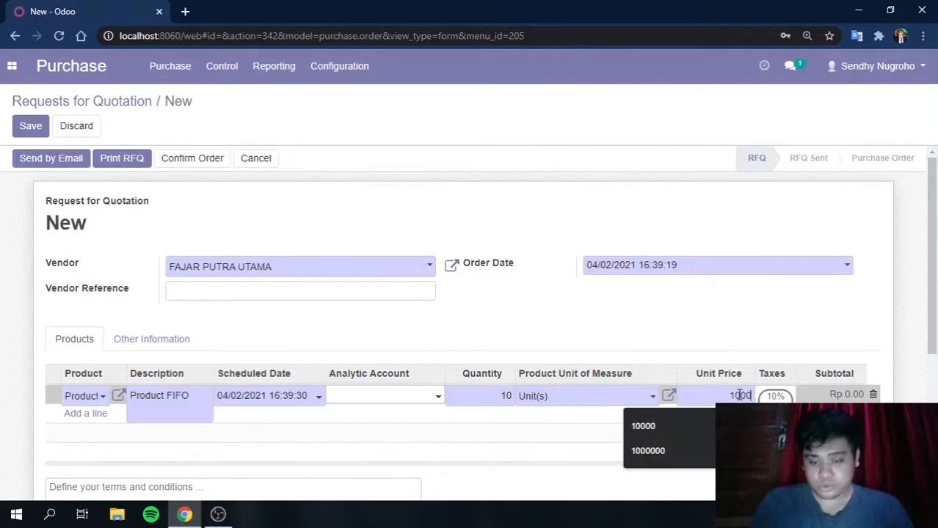
type("0,000")
left_click(643, 426)
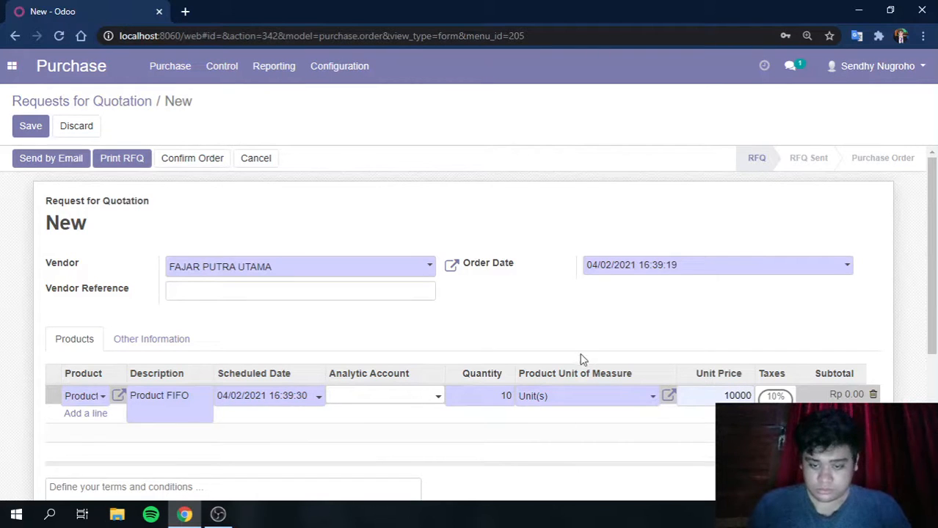
left_click(230, 340)
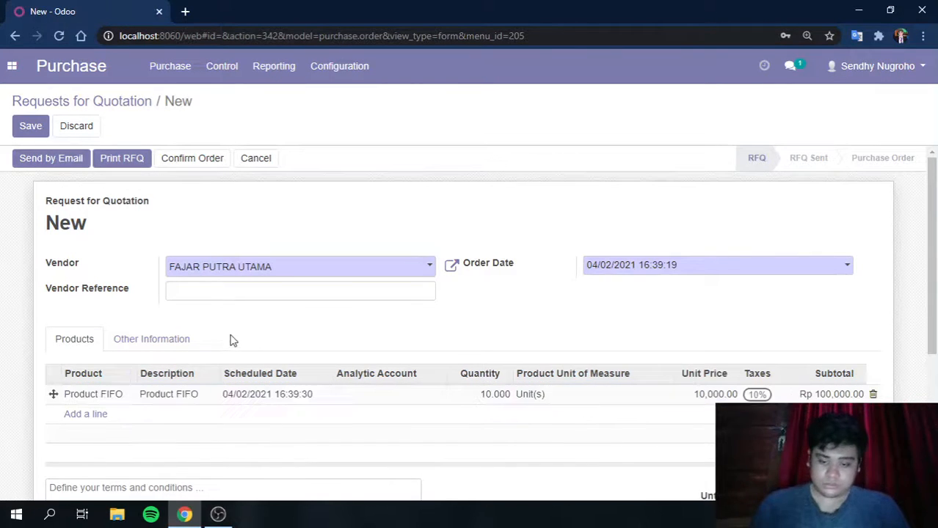
- Save and confirm the purchase order, and receive all 10 units of Product FIFO through an immediate transfer
left_click(33, 135)
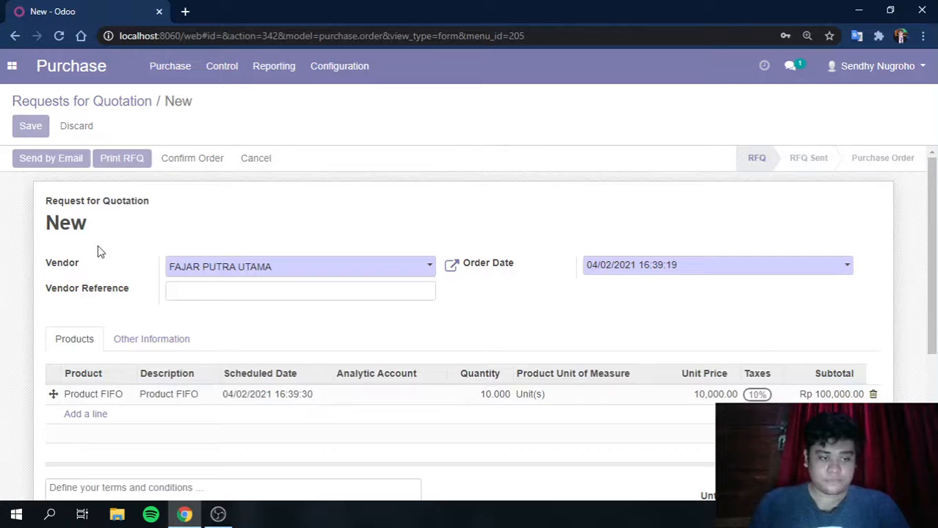
left_click(192, 166)
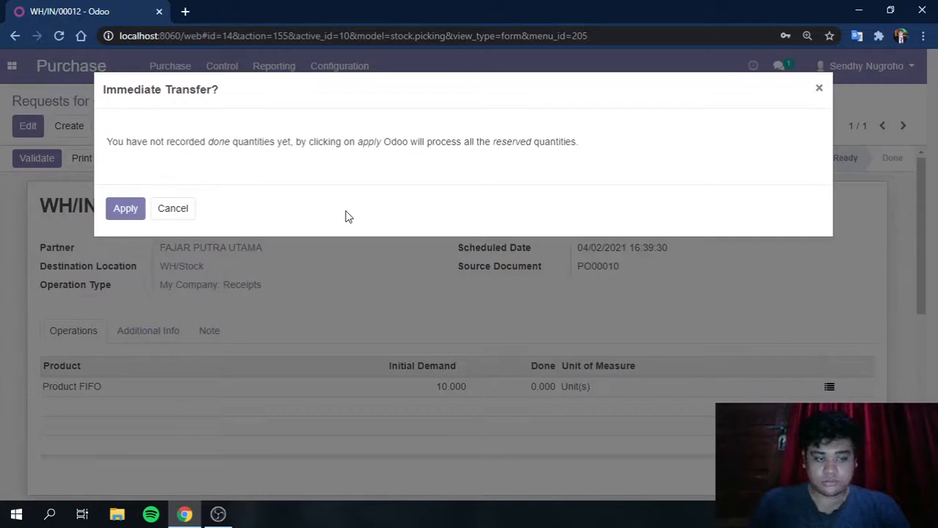
left_click(131, 213)
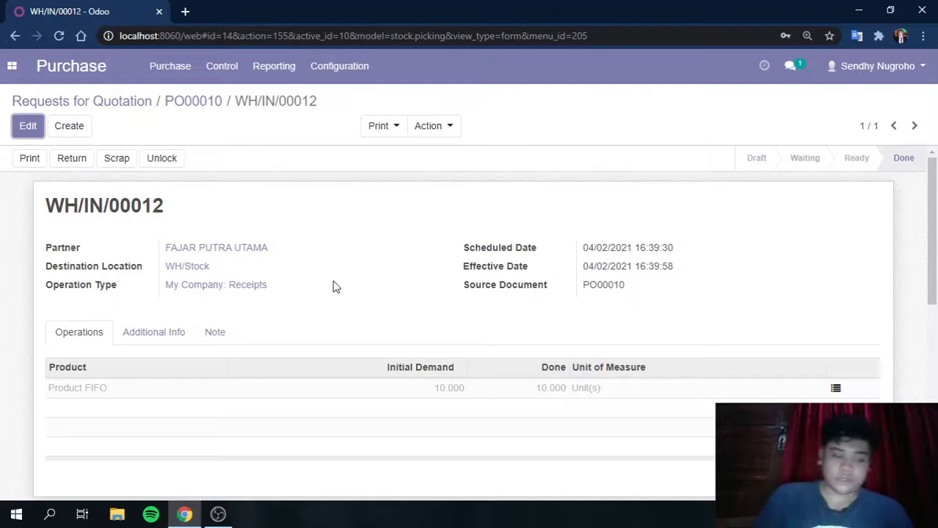
- Switch to the Inventory app and open the Inventory Valuation report to check Product FIFO's quantity and value
left_click(279, 63)
left_click(9, 65)
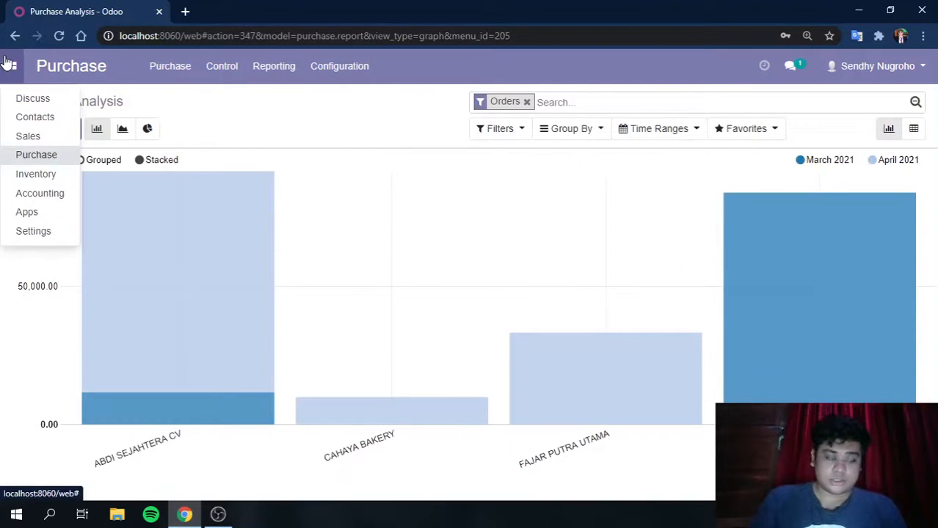
left_click(51, 182)
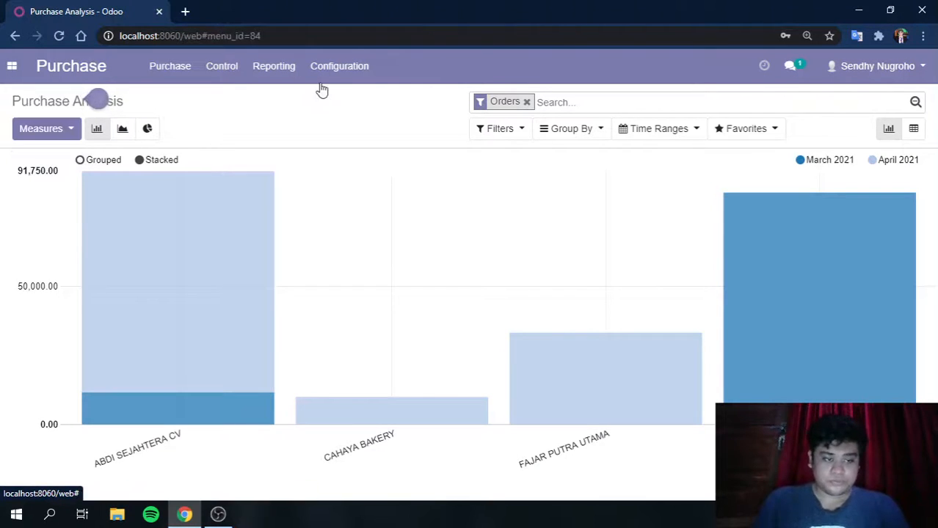
left_click(354, 76)
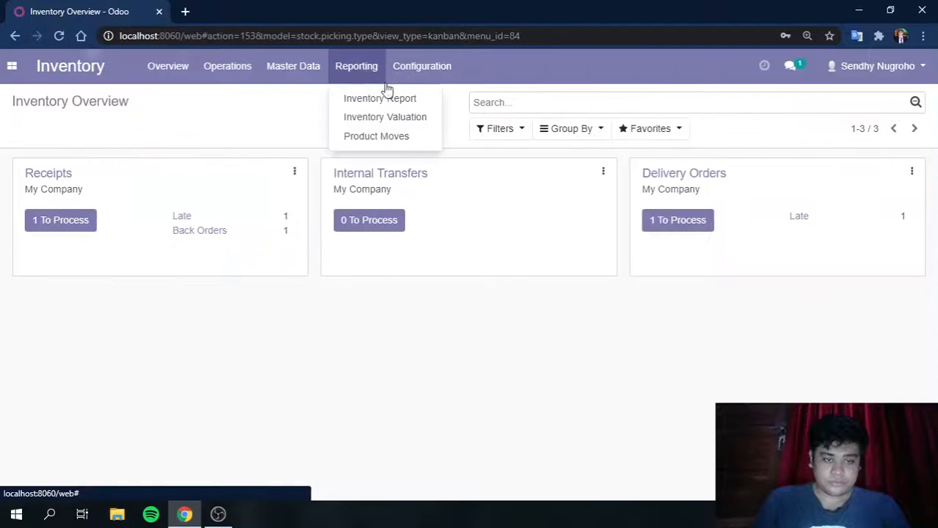
left_click(371, 126)
left_click(197, 245)
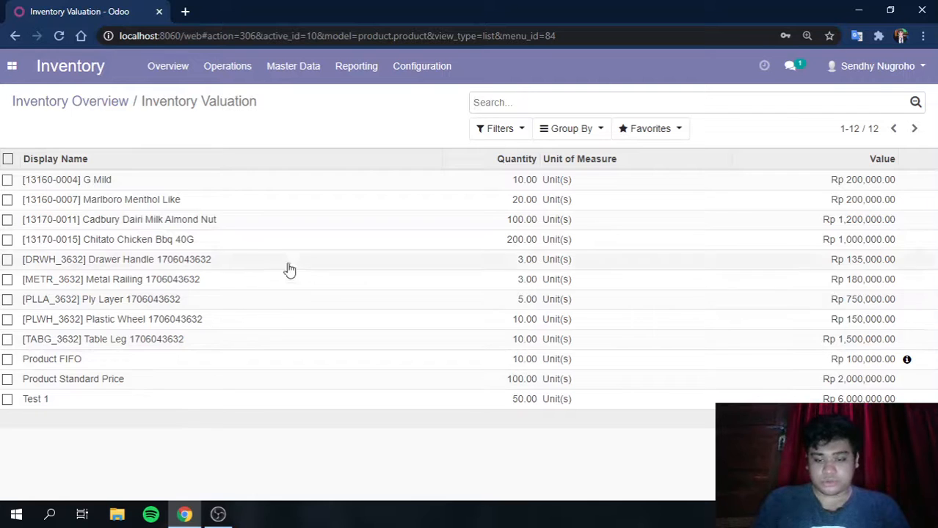
- Switch to the Purchase app and create a new request for quotation with an order line for Product FIFO
left_click(10, 67)
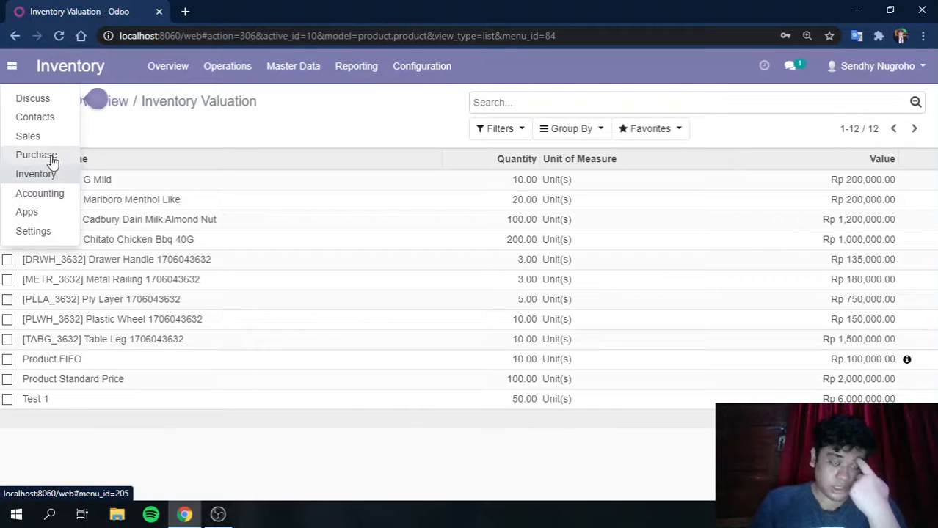
left_click(53, 161)
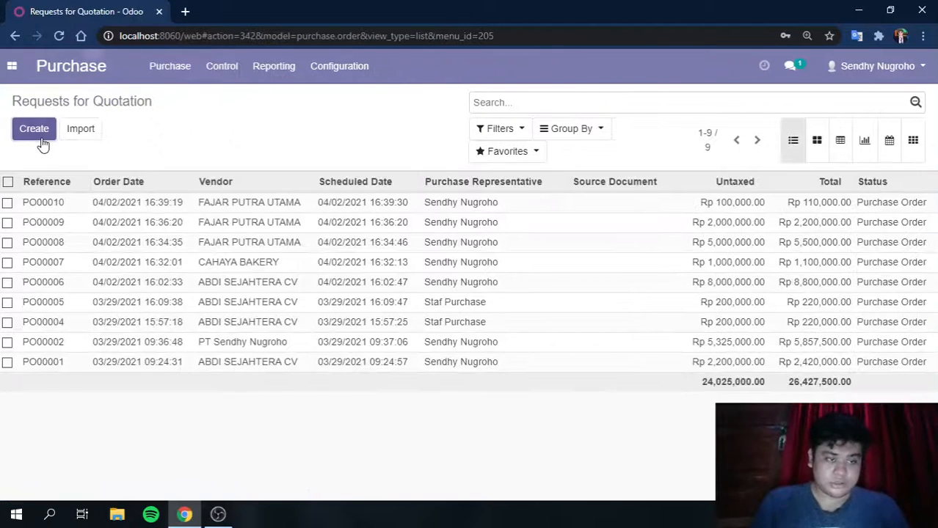
left_click(43, 143)
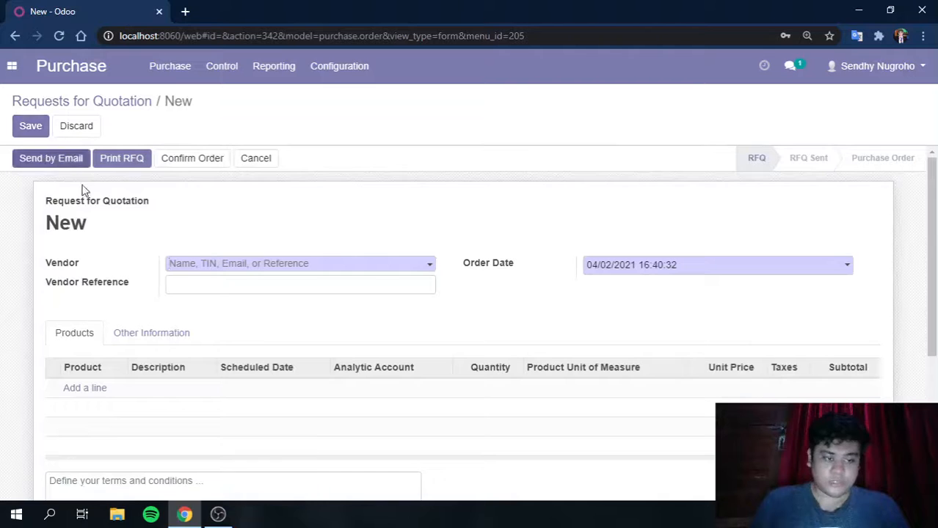
left_click(91, 392)
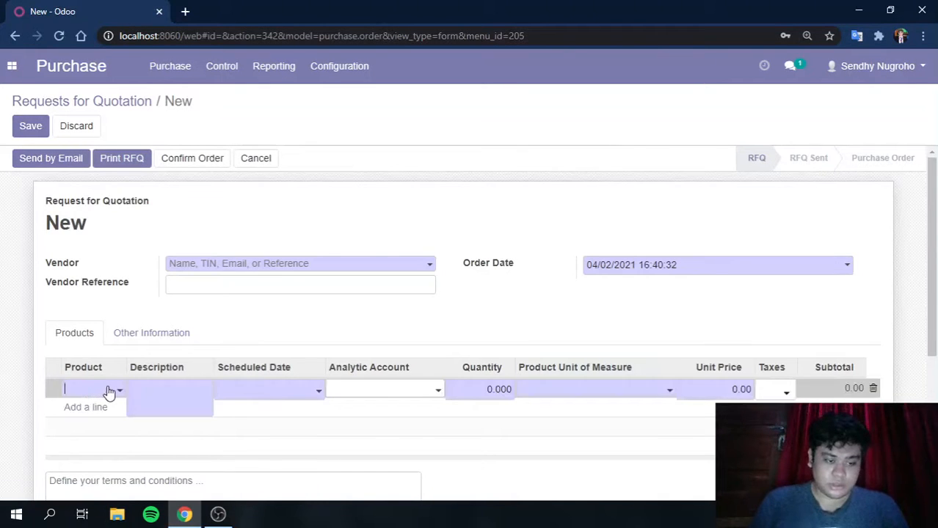
left_click(110, 393)
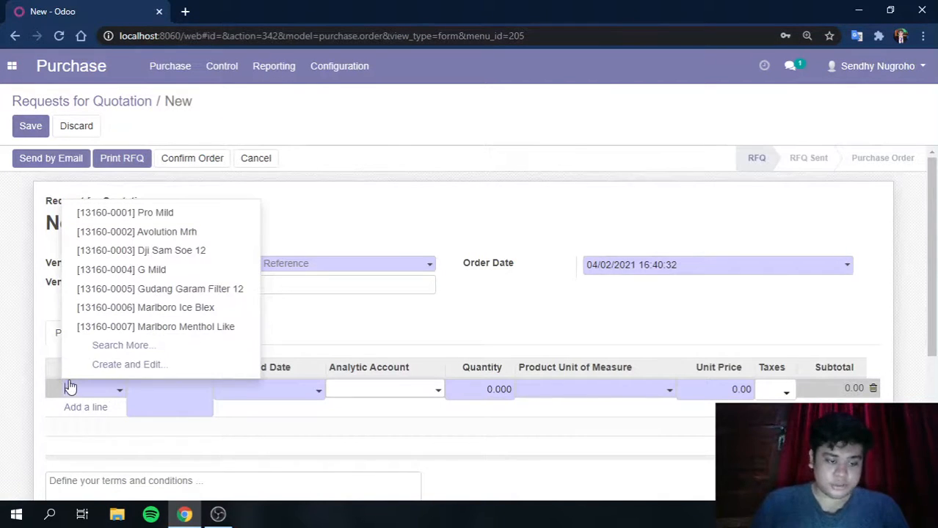
type("product fifo")
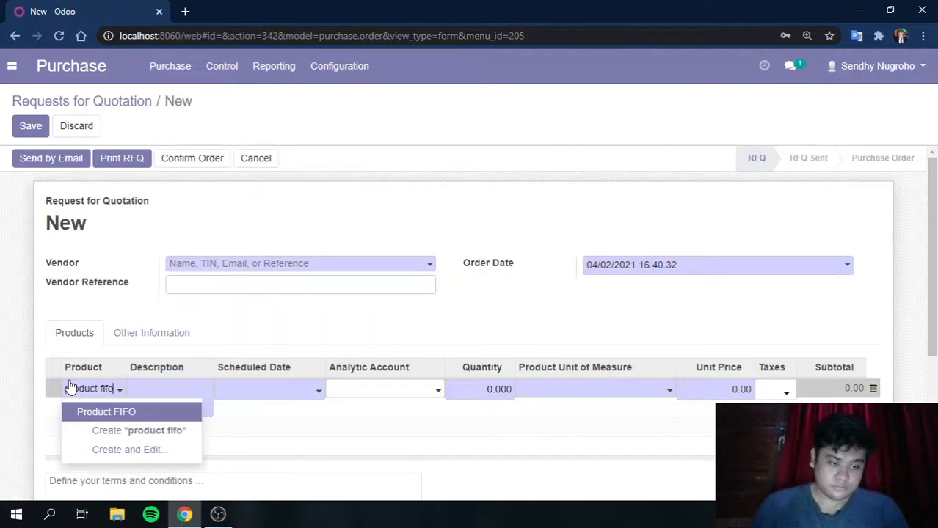
left_click(129, 413)
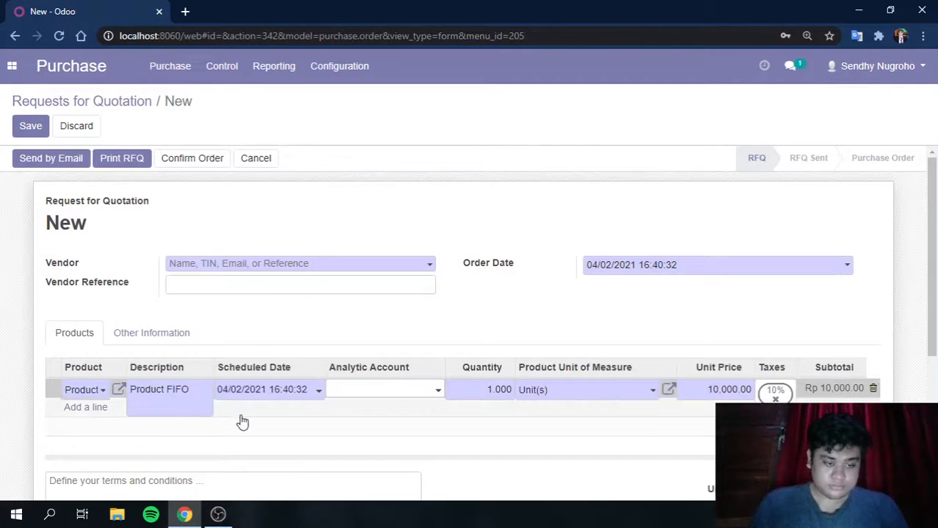
- Set the Product FIFO line's quantity to 5 and its unit price to 5000
left_click(500, 389)
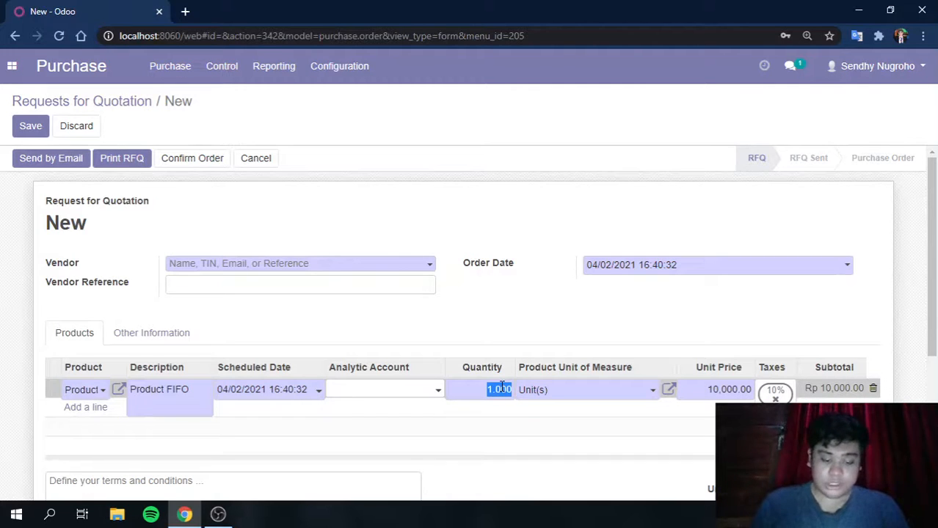
type("5")
left_click(707, 387)
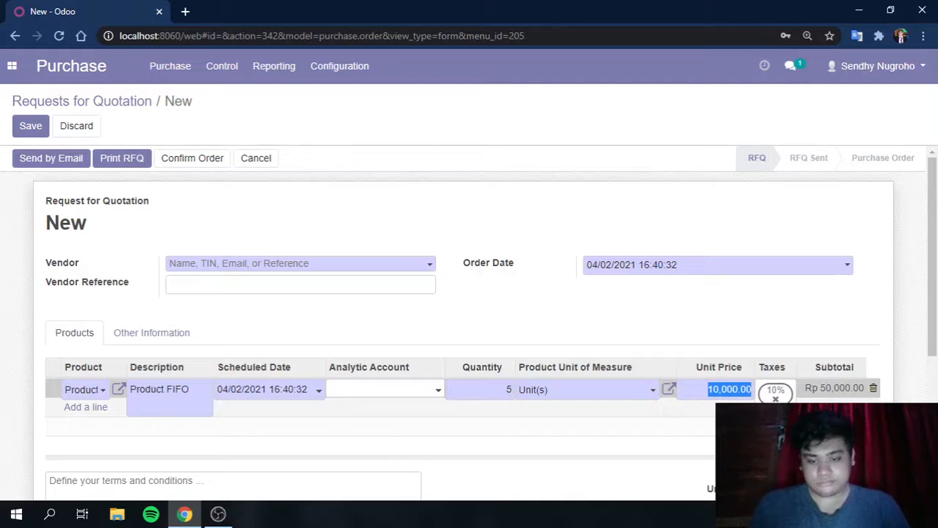
type("5,0")
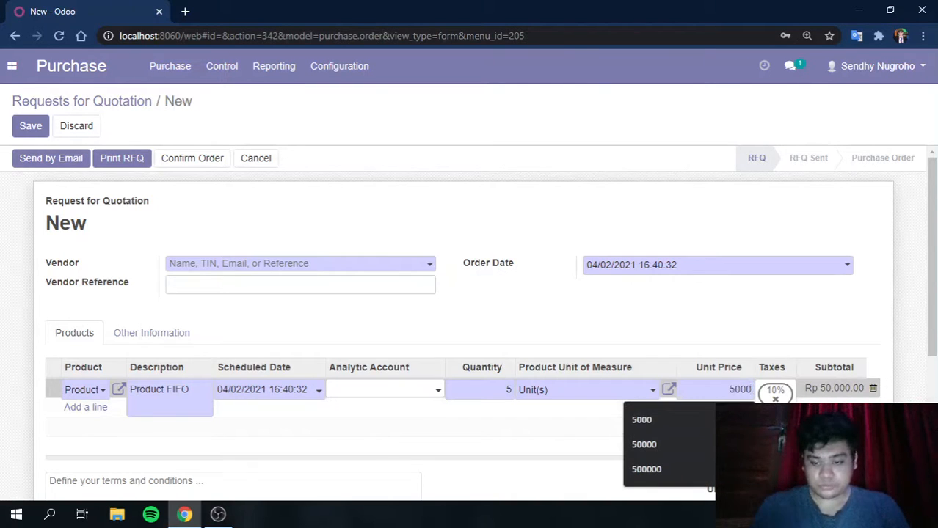
type("00")
left_click(575, 336)
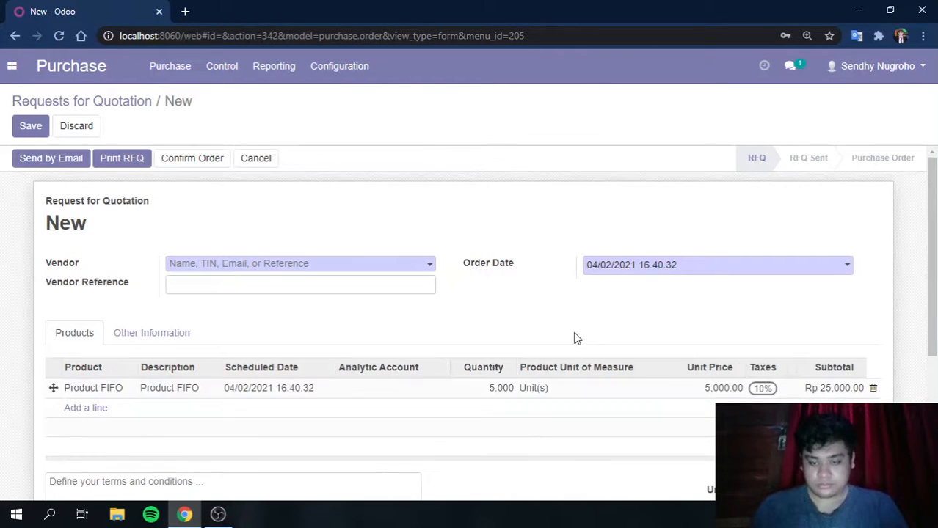
- Assign the vendor listed directly after FAJAR PUTRA UTAMA, and save and confirm the purchase order
left_click(31, 124)
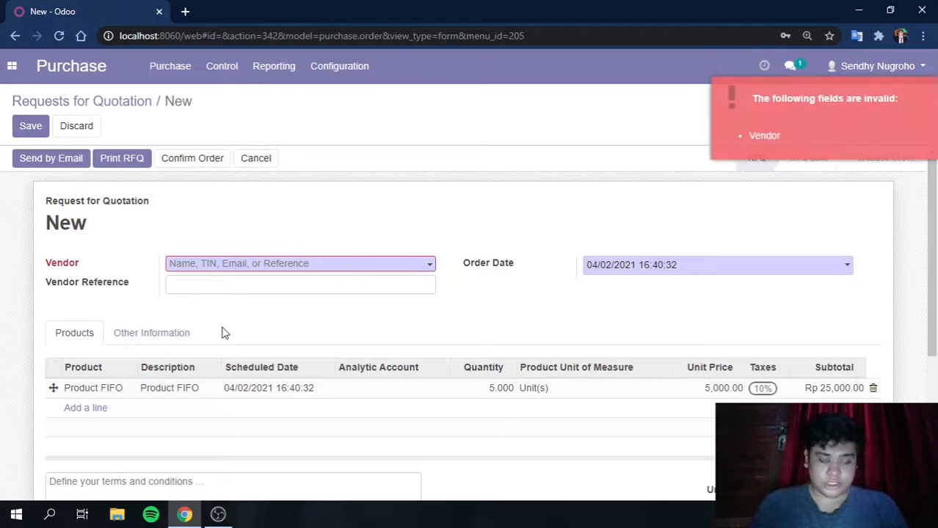
left_click(239, 268)
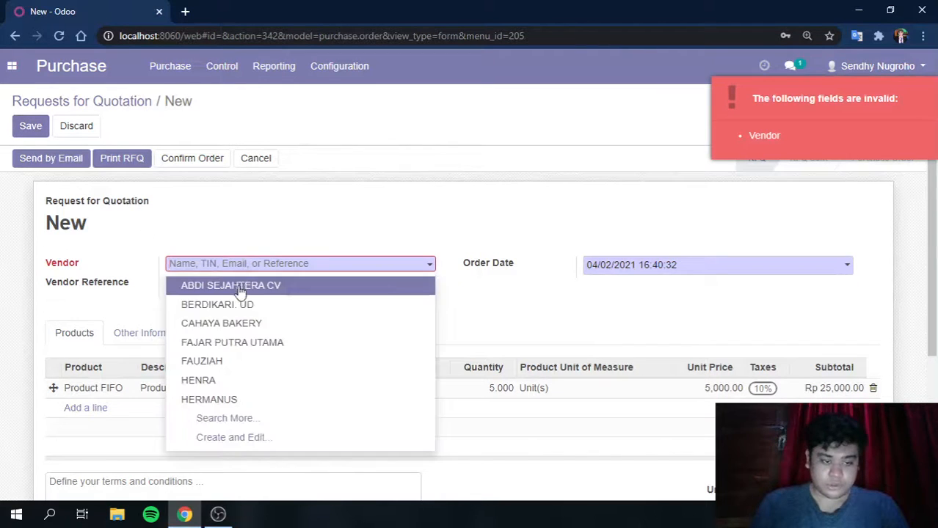
left_click(205, 361)
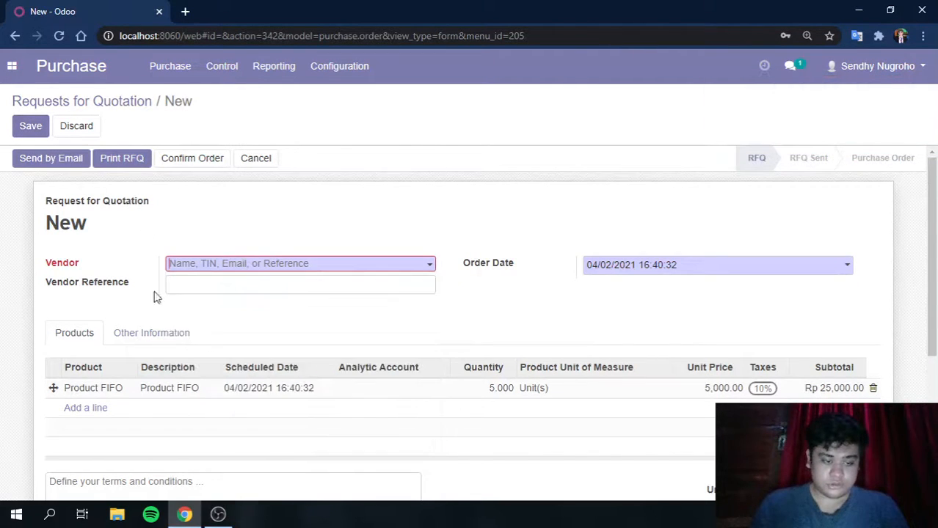
left_click(31, 126)
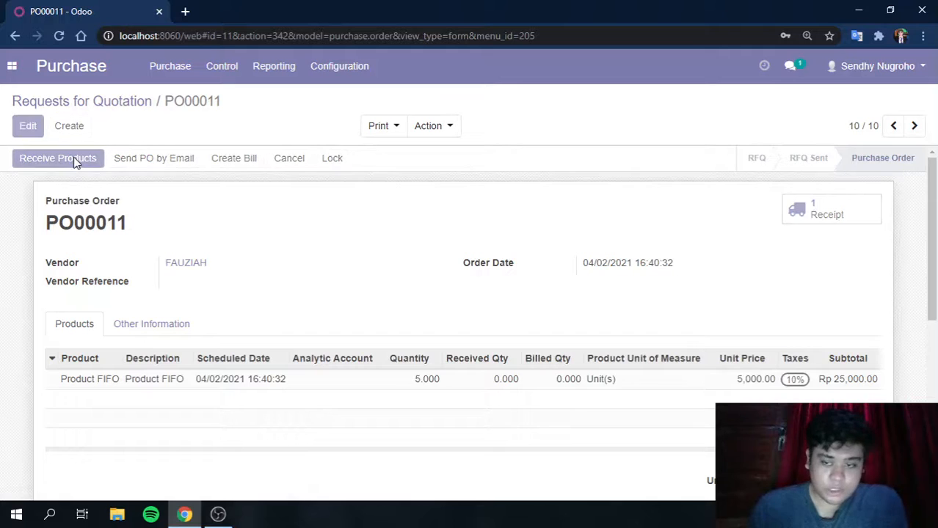
- Receive the 5 ordered units of Product FIFO by validating the receipt as an immediate transfer
left_click(76, 160)
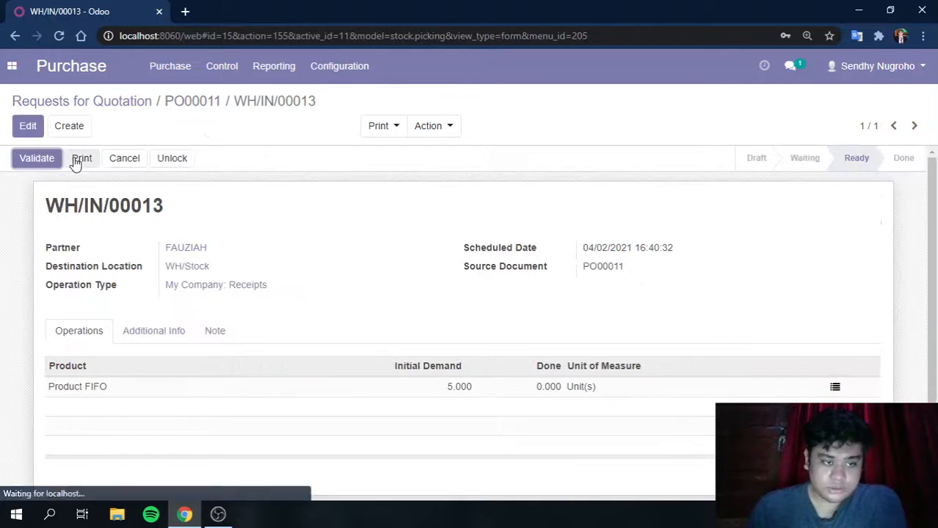
left_click(37, 159)
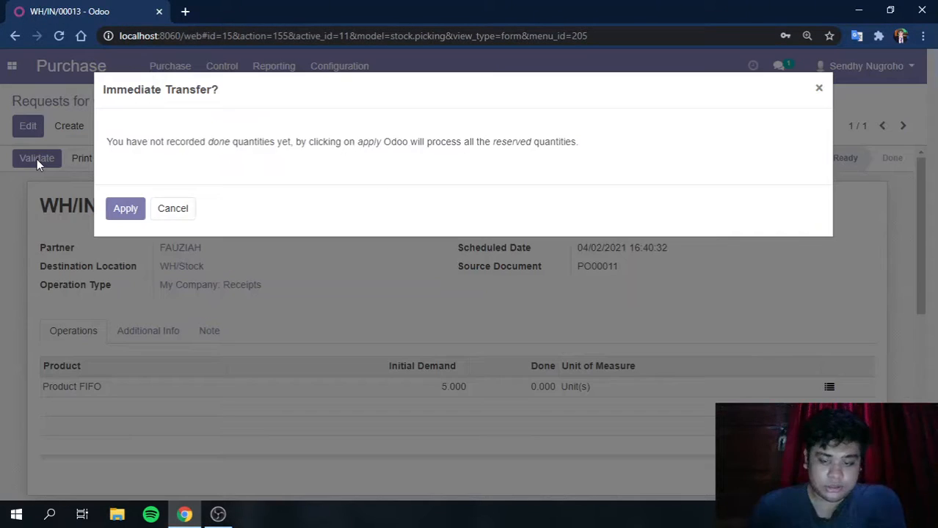
left_click(125, 208)
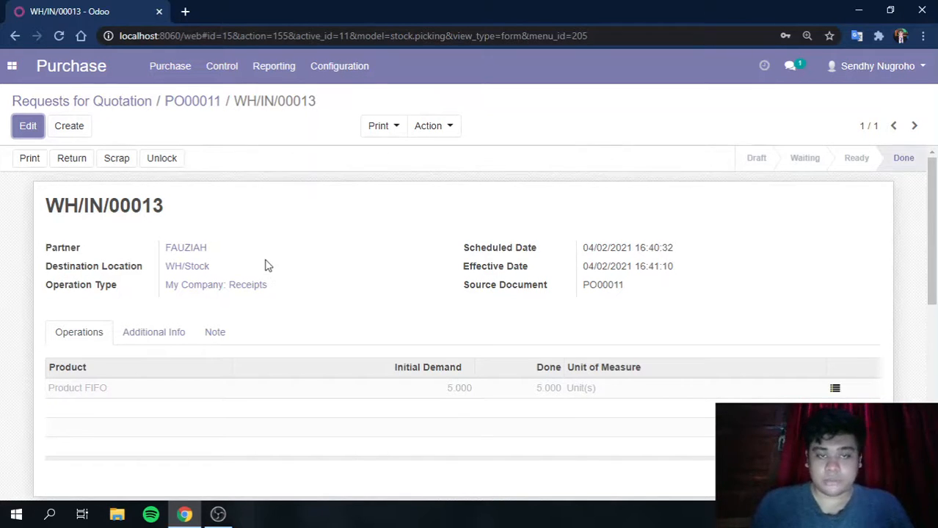
- Open the Purchase Analysis report
left_click(7, 65)
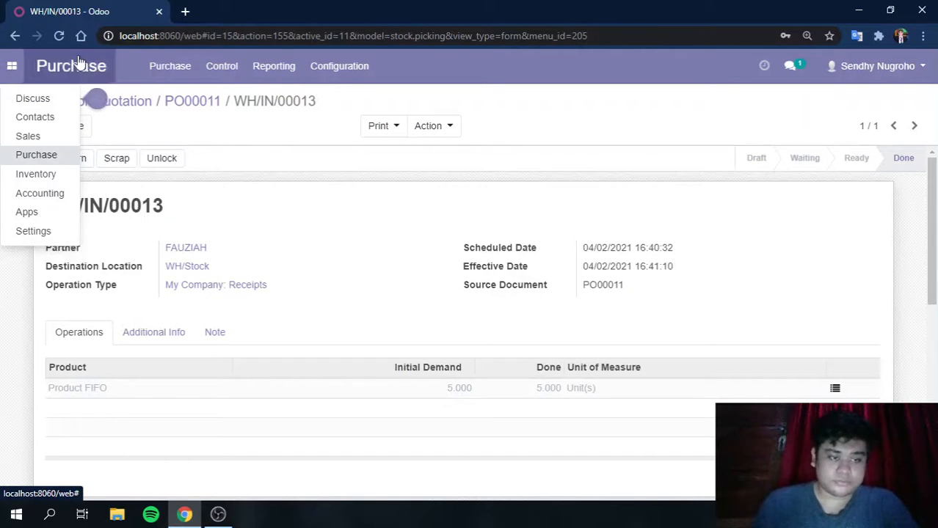
left_click(6, 66)
left_click(266, 73)
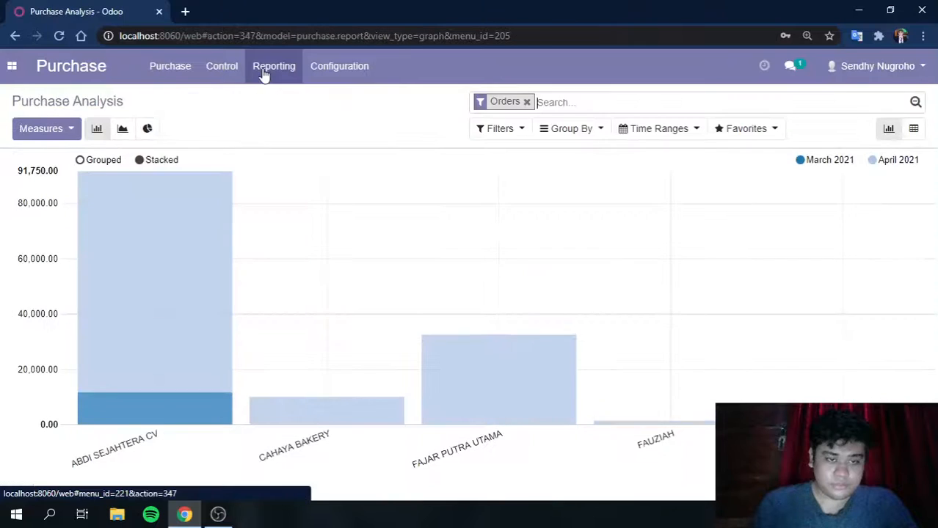
- Retrieve the Inventory Valuation report in the Inventory app, computed for the current inventory
left_click(9, 68)
left_click(29, 174)
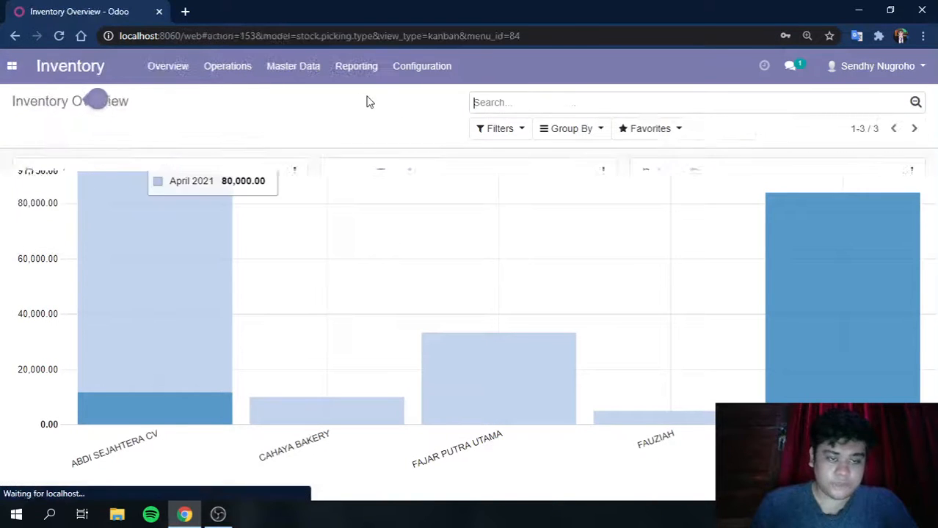
left_click(377, 69)
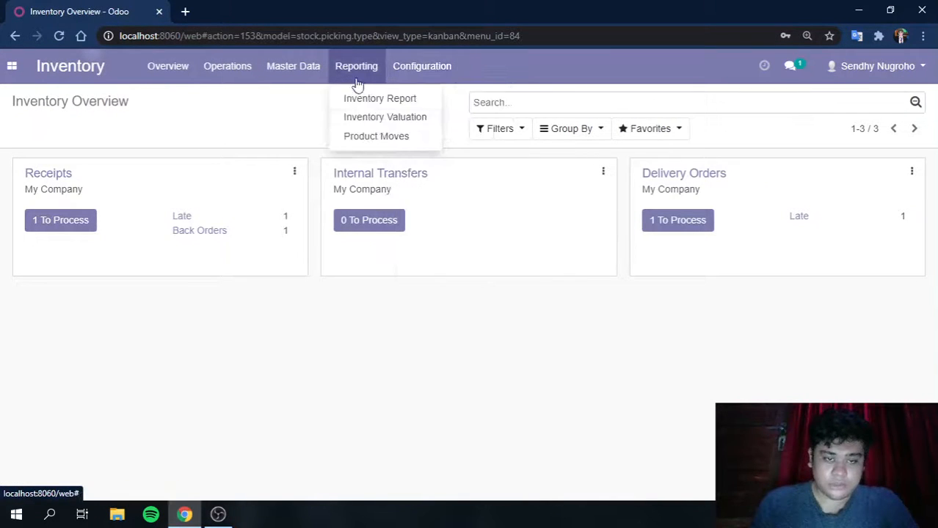
left_click(378, 123)
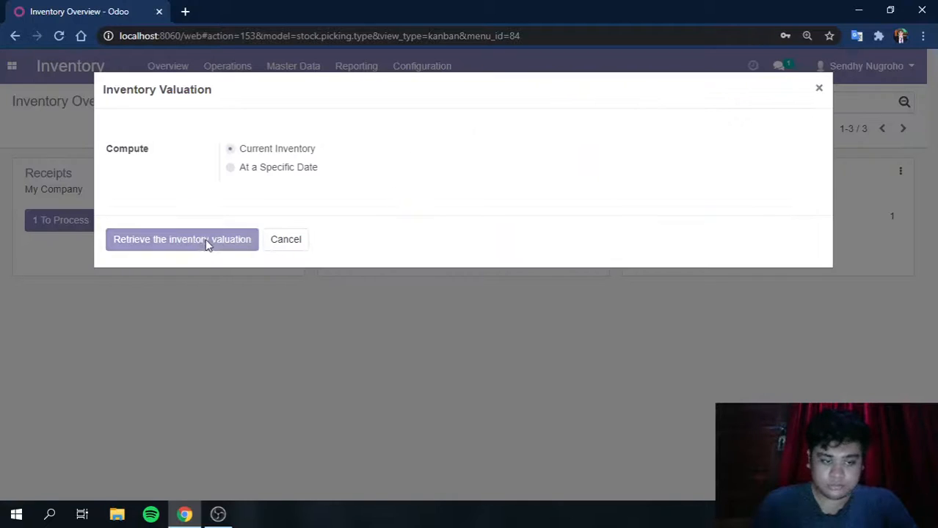
left_click(212, 246)
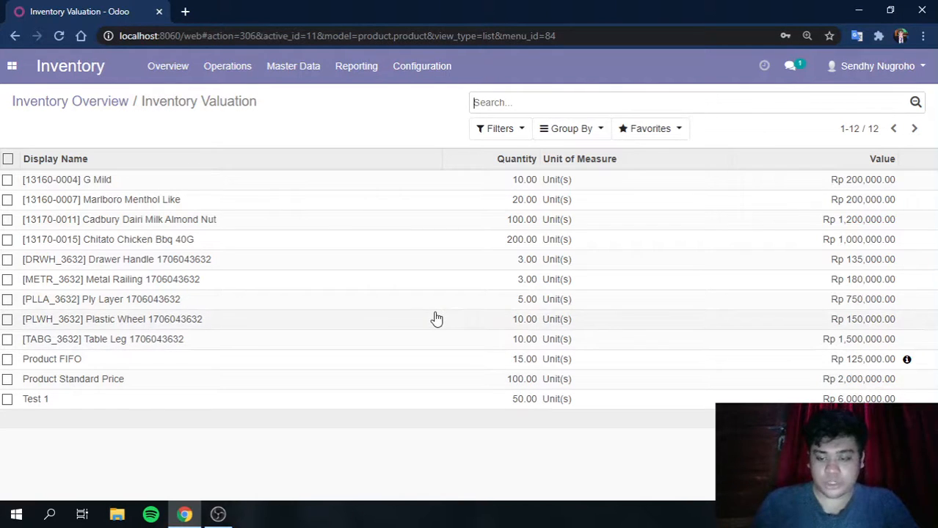
- Search the Purchase app's product list for "product" with the Can be Purchased filter removed
left_click(12, 66)
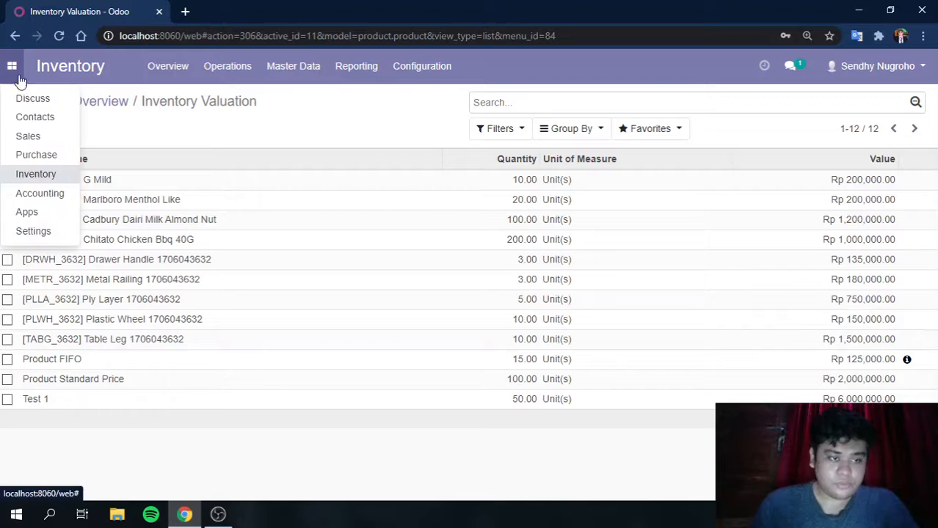
left_click(36, 156)
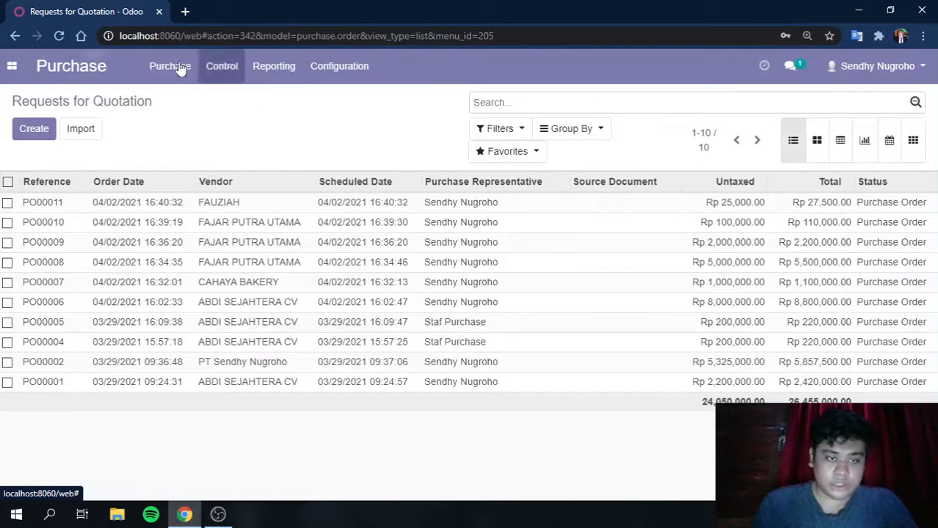
left_click(180, 68)
left_click(184, 153)
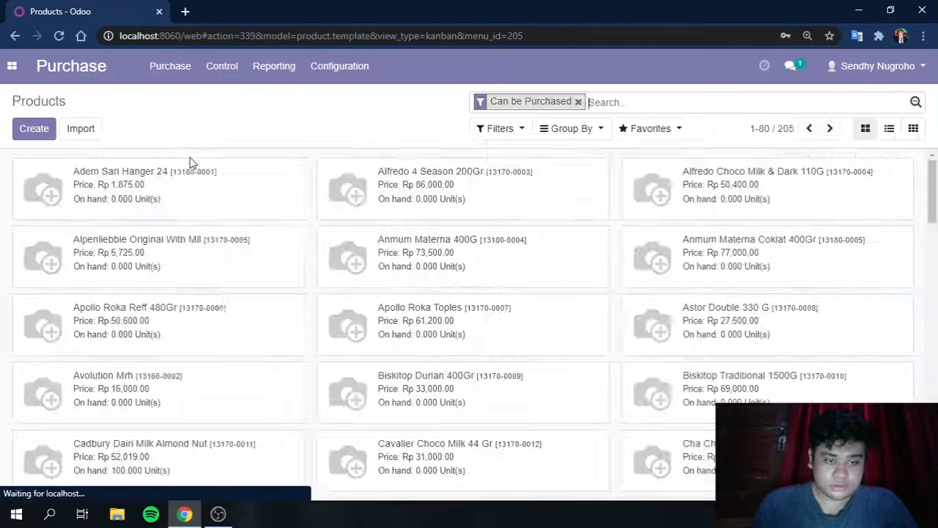
left_click(579, 102)
type("pr")
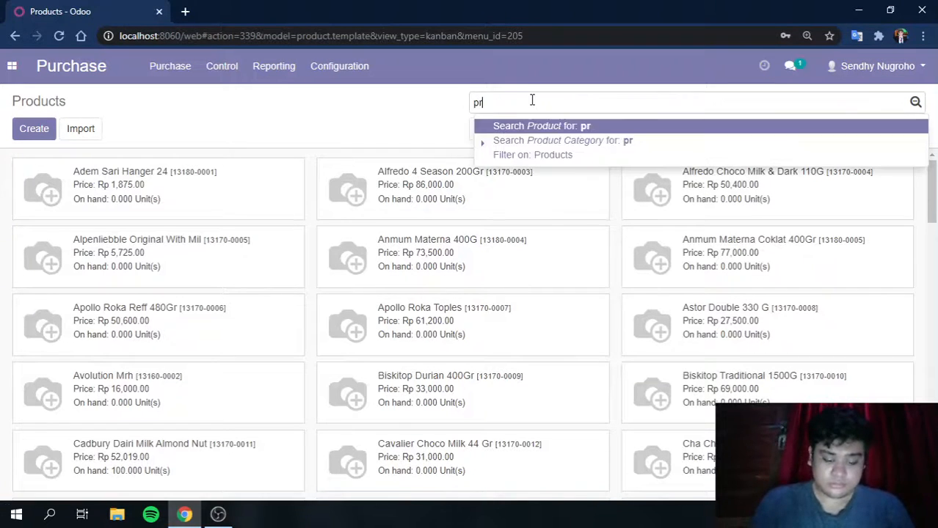
type("oduct")
key("Return")
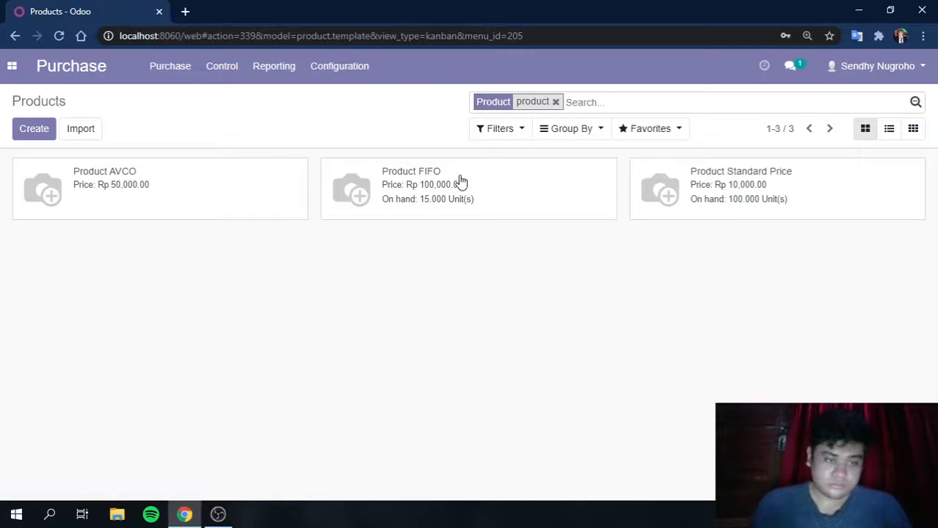
- Open the Product FIFO record and examine its cost and stock quantities
left_click(457, 183)
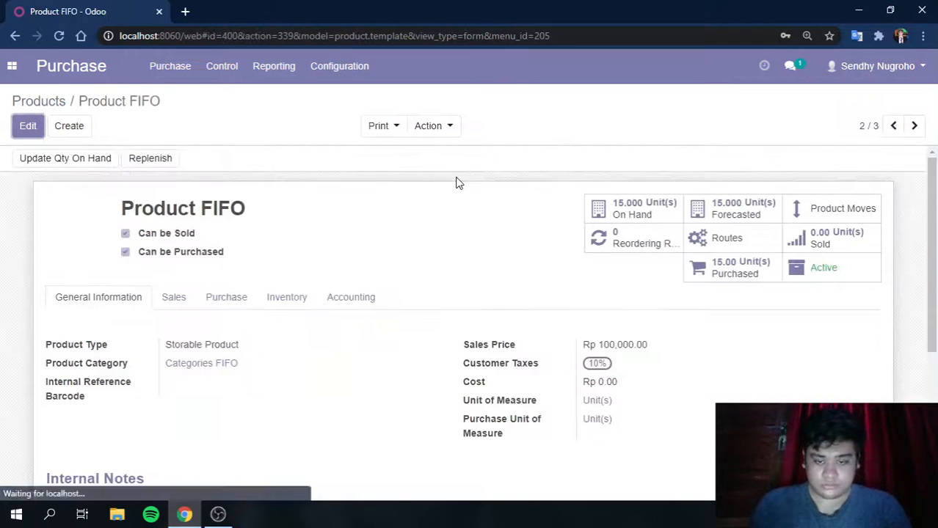
scroll(690, 338, "down", 2)
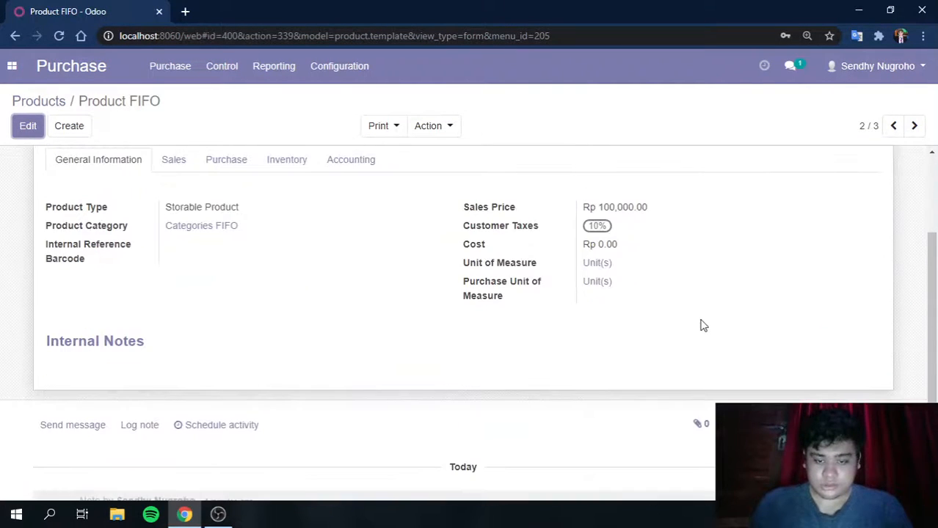
scroll(702, 325, "up", 2)
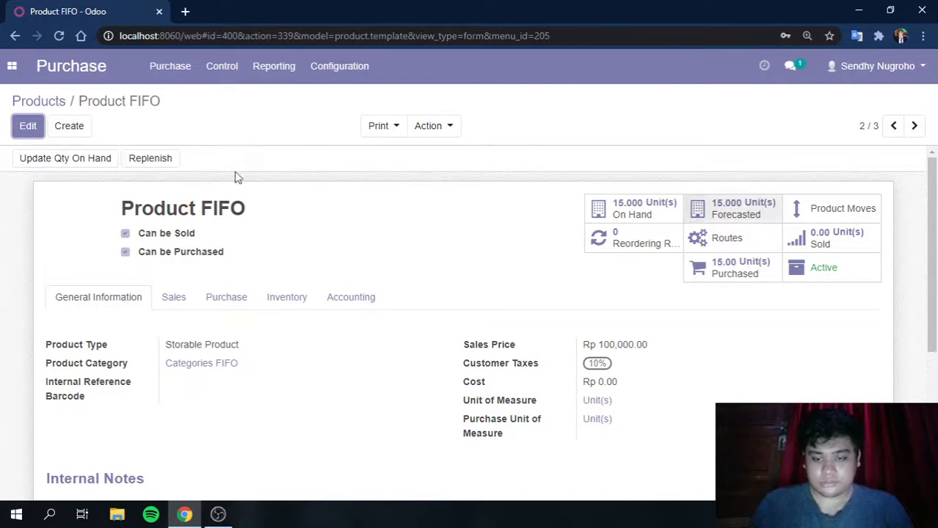
left_click(12, 65)
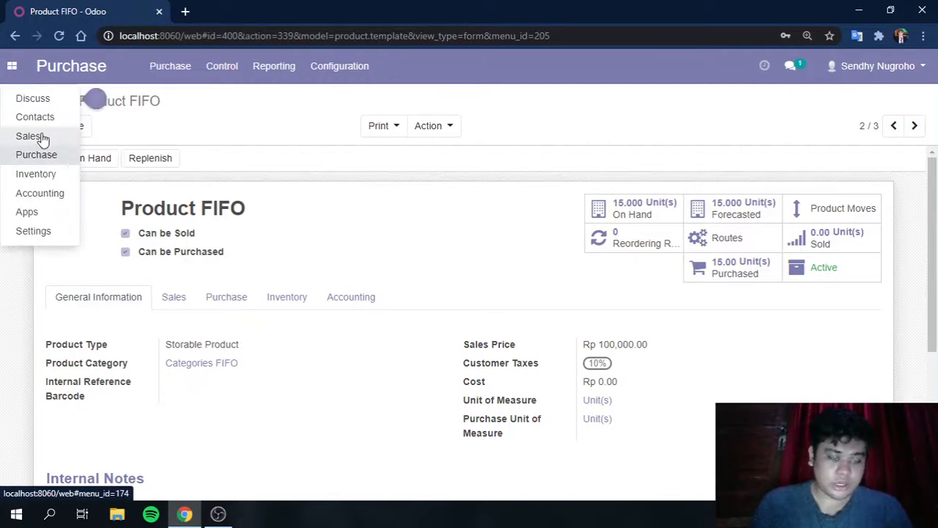
left_click(15, 137)
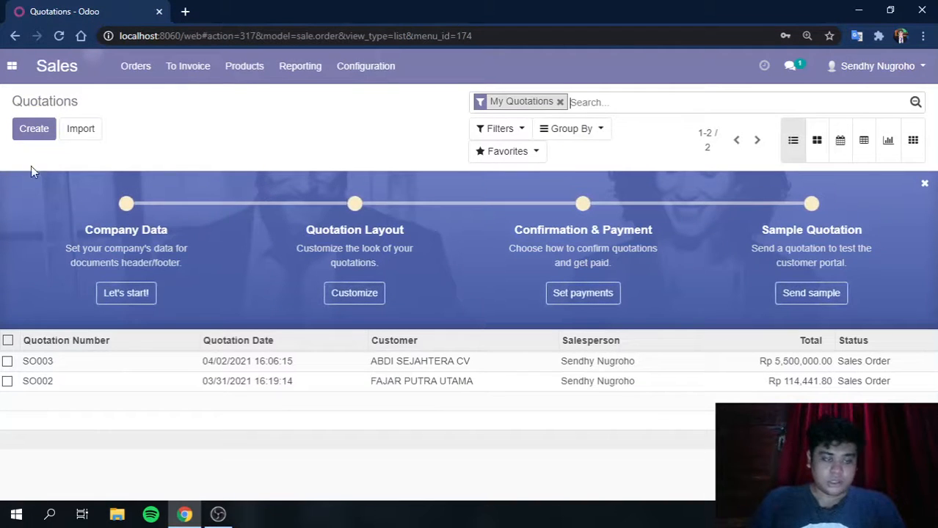
left_click(37, 130)
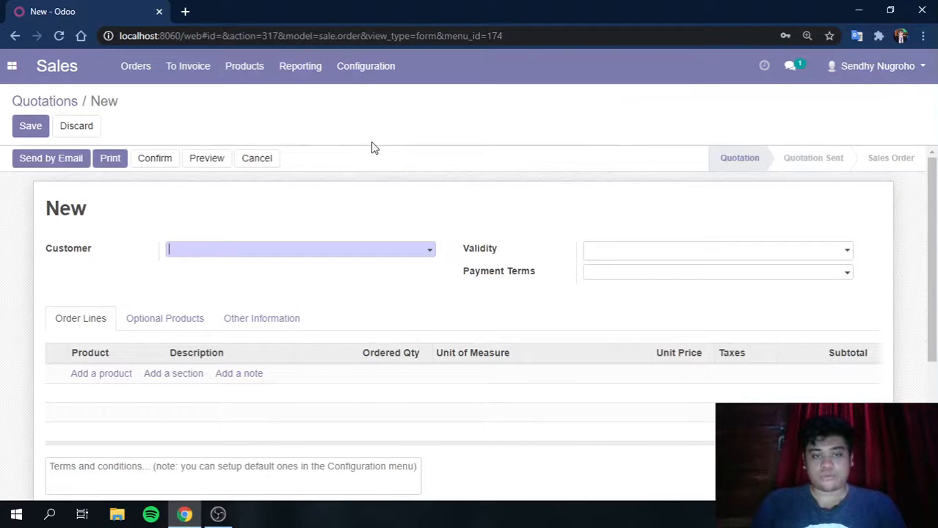
left_click(253, 250)
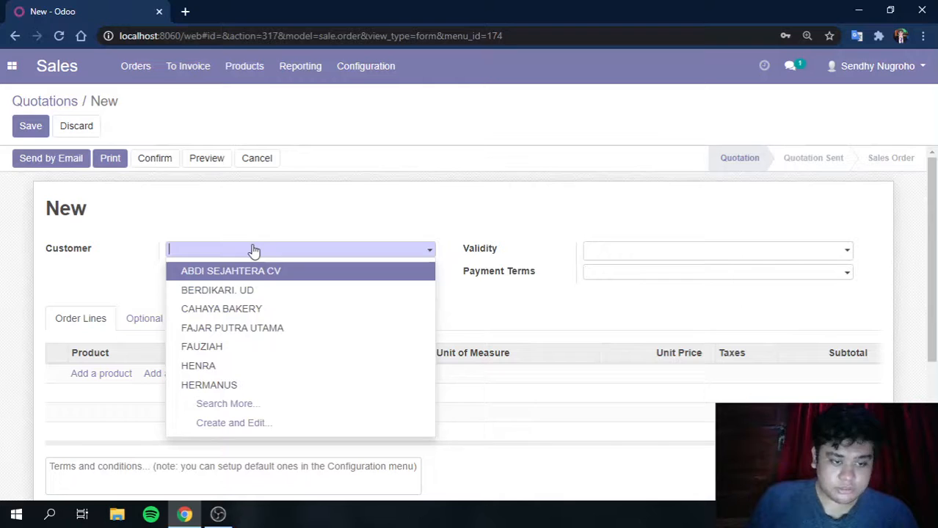
left_click(247, 348)
- Add an order line for Product FIFO with an ordered quantity of 10
left_click(112, 376)
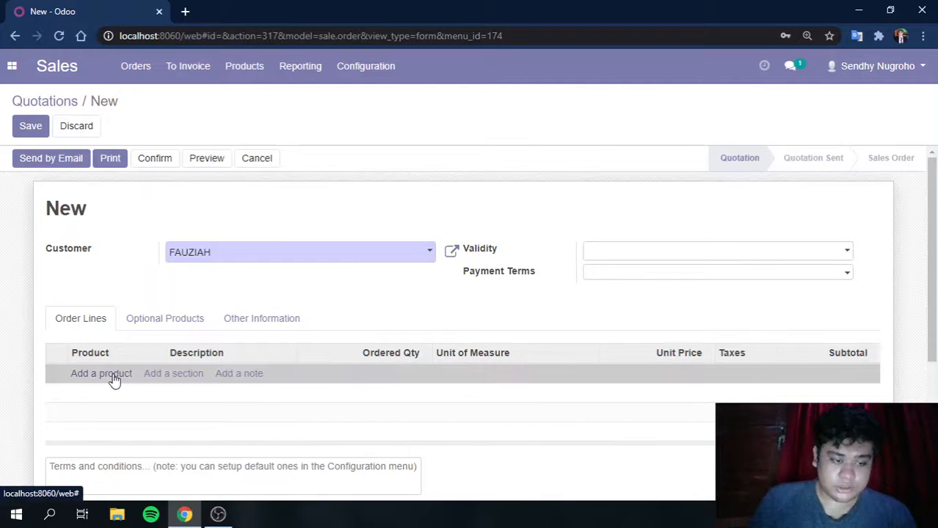
left_click(113, 378)
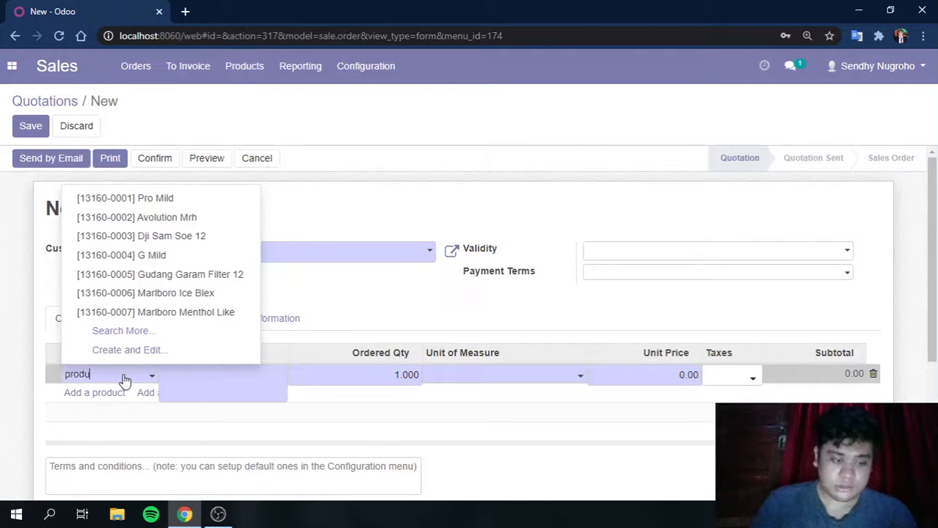
left_click(141, 418)
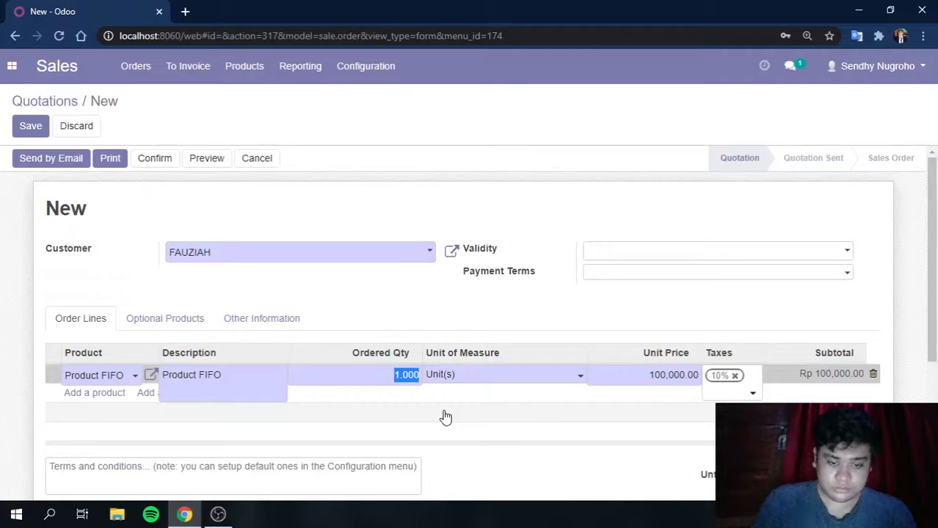
type("10")
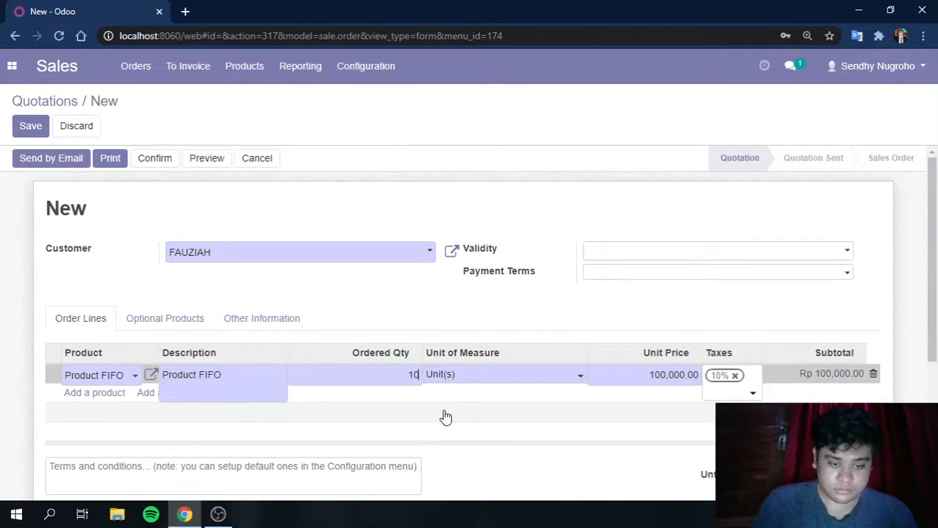
left_click(533, 304)
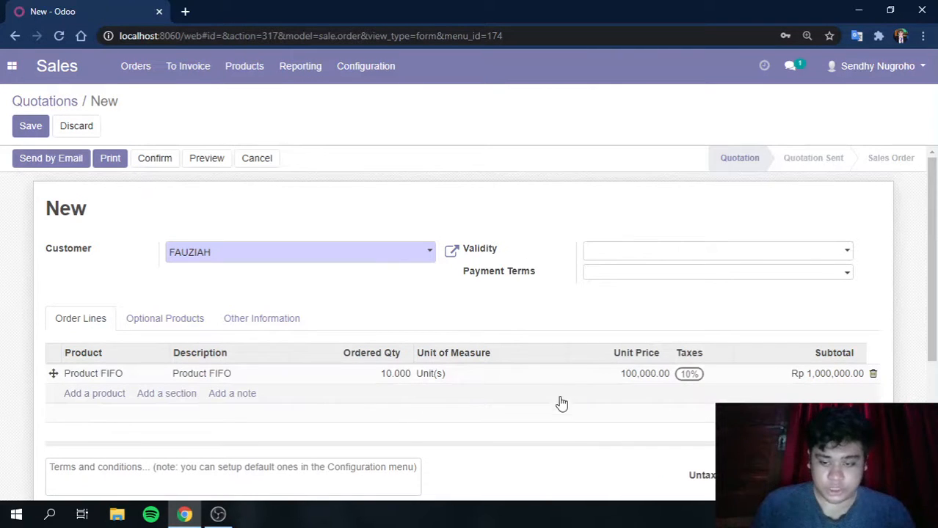
- Set the unit price of the Product FIFO order line to 8000
left_click(629, 381)
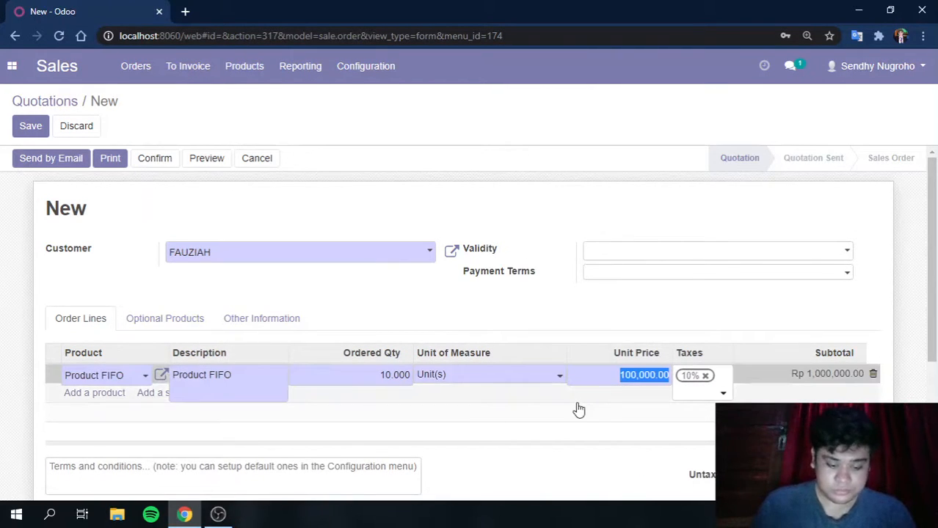
type("80")
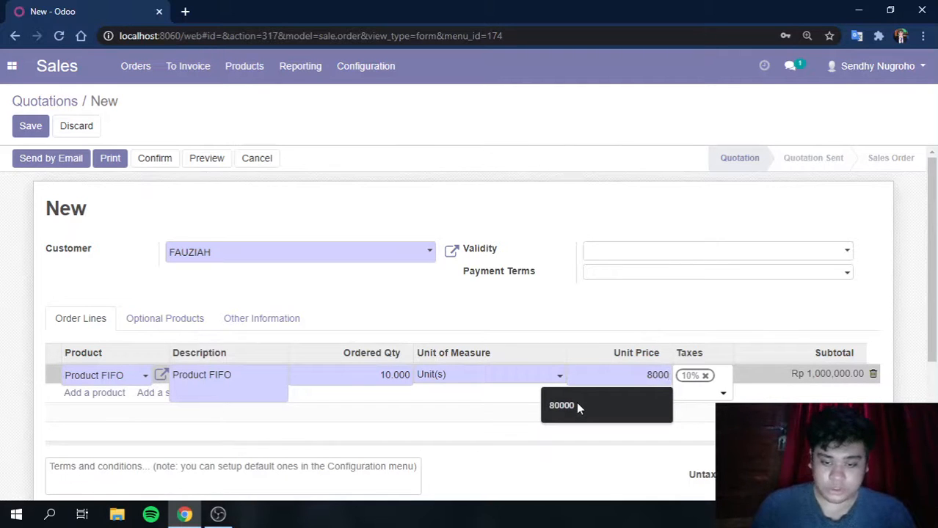
left_click(587, 323)
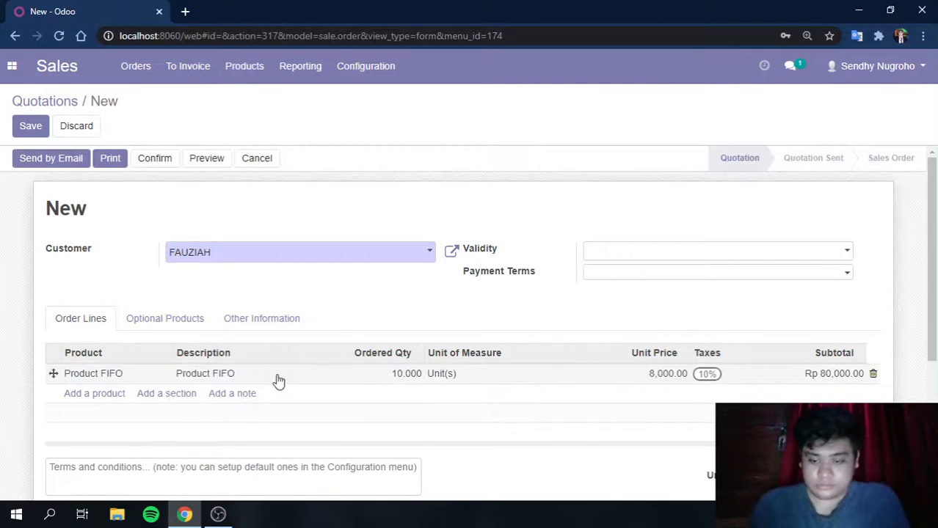
- Save and confirm the sales order, and deliver its 10 units of Product FIFO as an immediate transfer
left_click(31, 126)
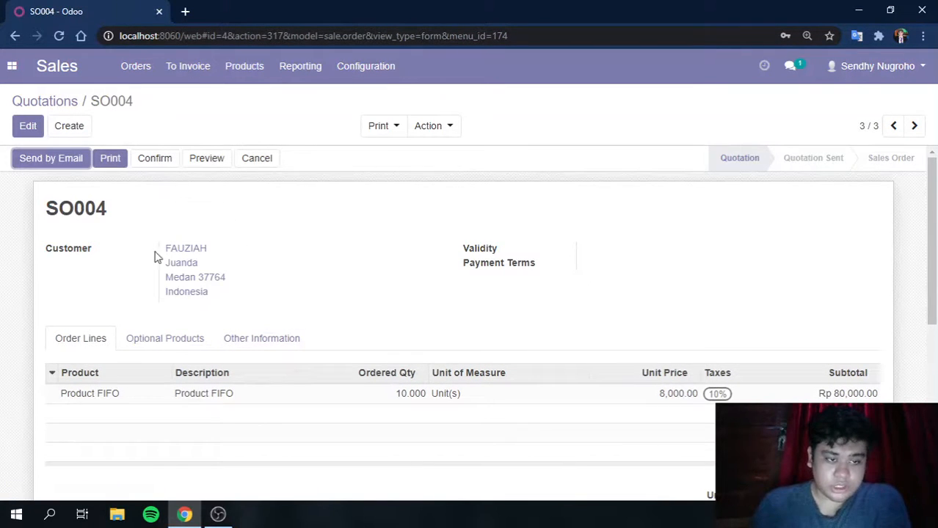
left_click(164, 163)
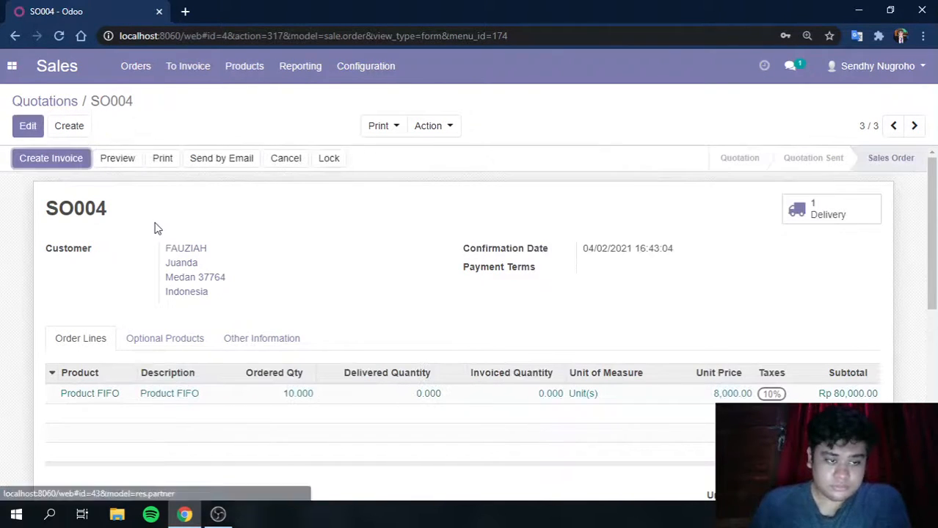
left_click(804, 211)
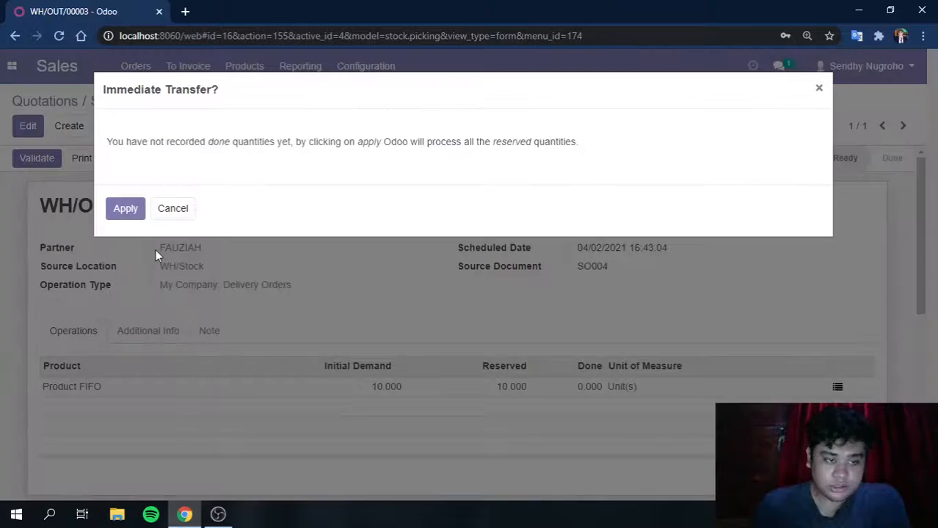
left_click(122, 210)
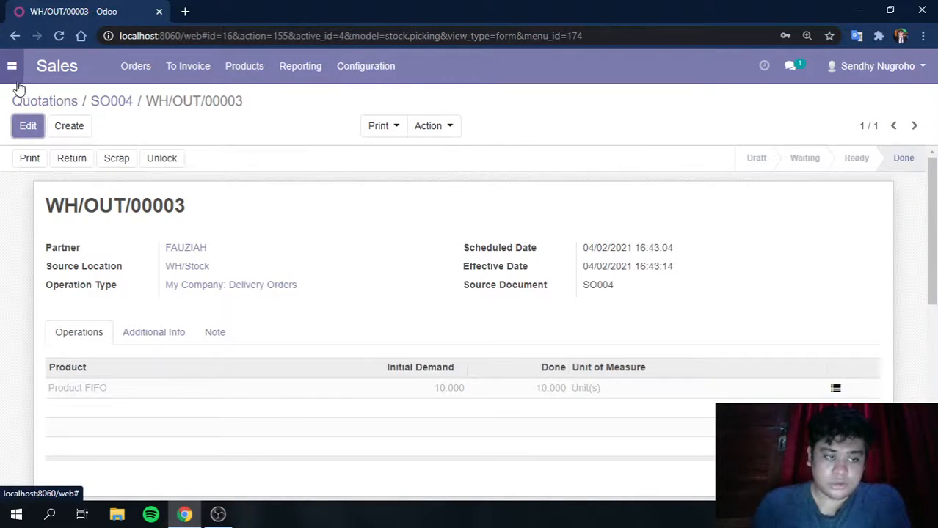
- Retrieve the current inventory valuation again to examine Product FIFO's value after the delivery
left_click(13, 66)
left_click(33, 174)
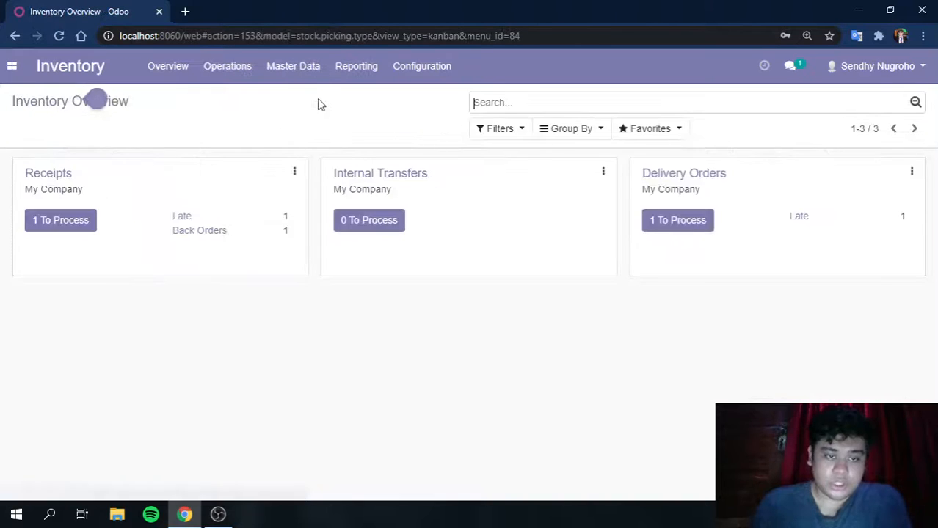
left_click(356, 67)
left_click(388, 117)
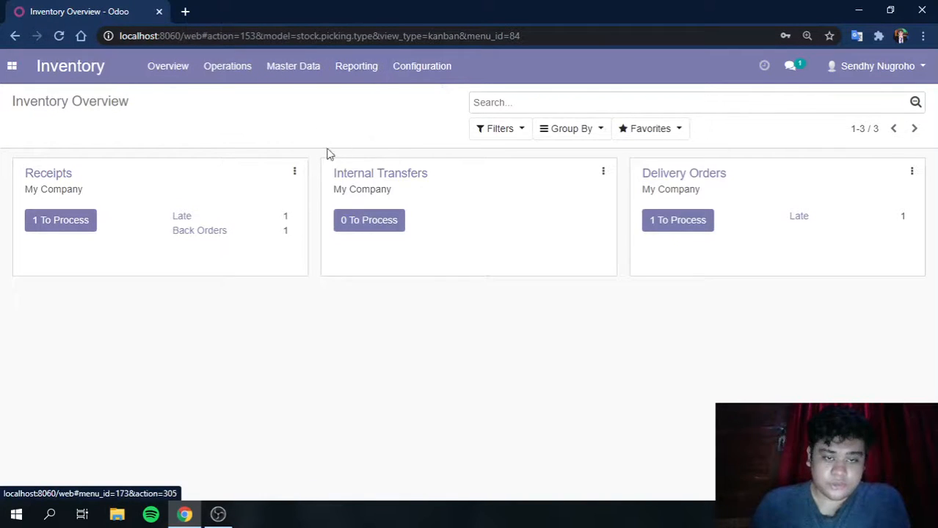
left_click(122, 247)
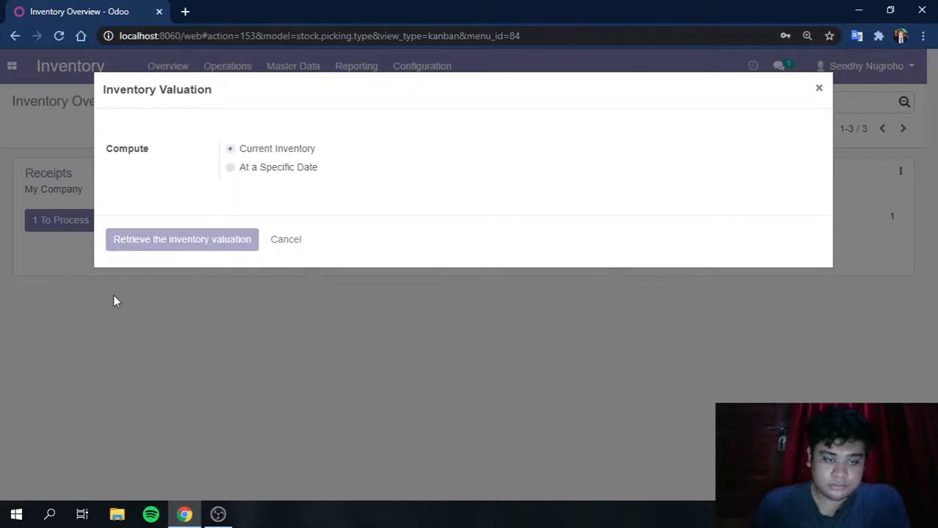